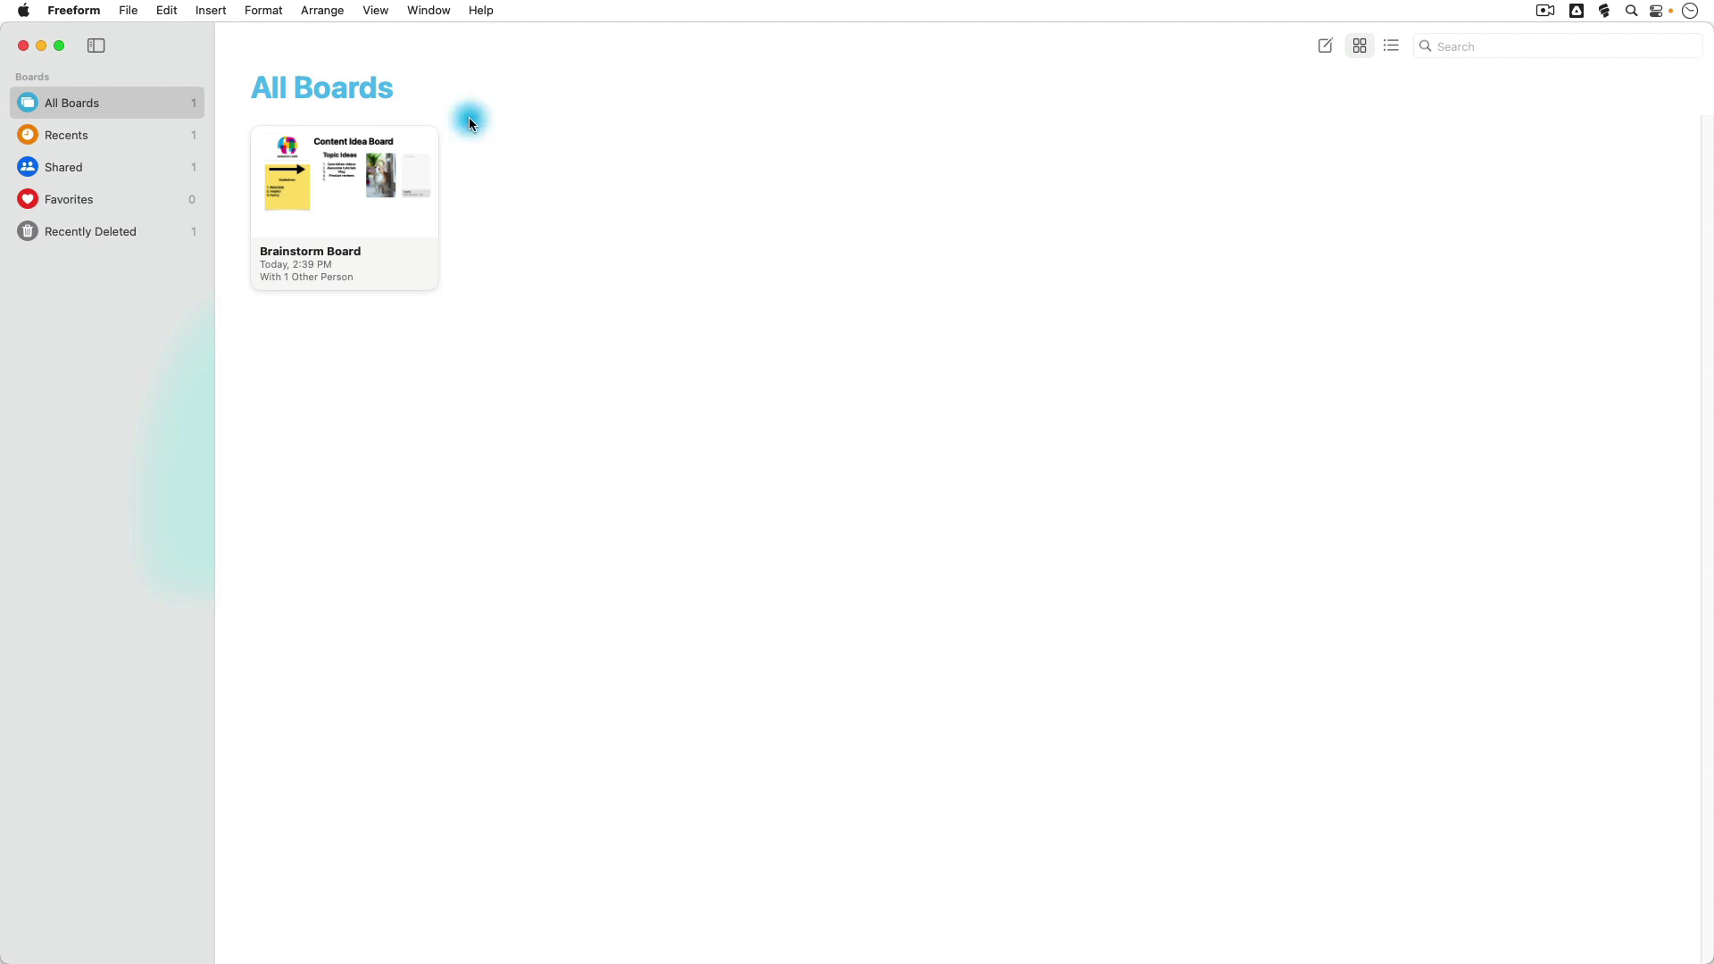
Step: Create a new blank board and rename it 'Test Board'
{"action": "left_click", "coordinate": [1326, 48]}
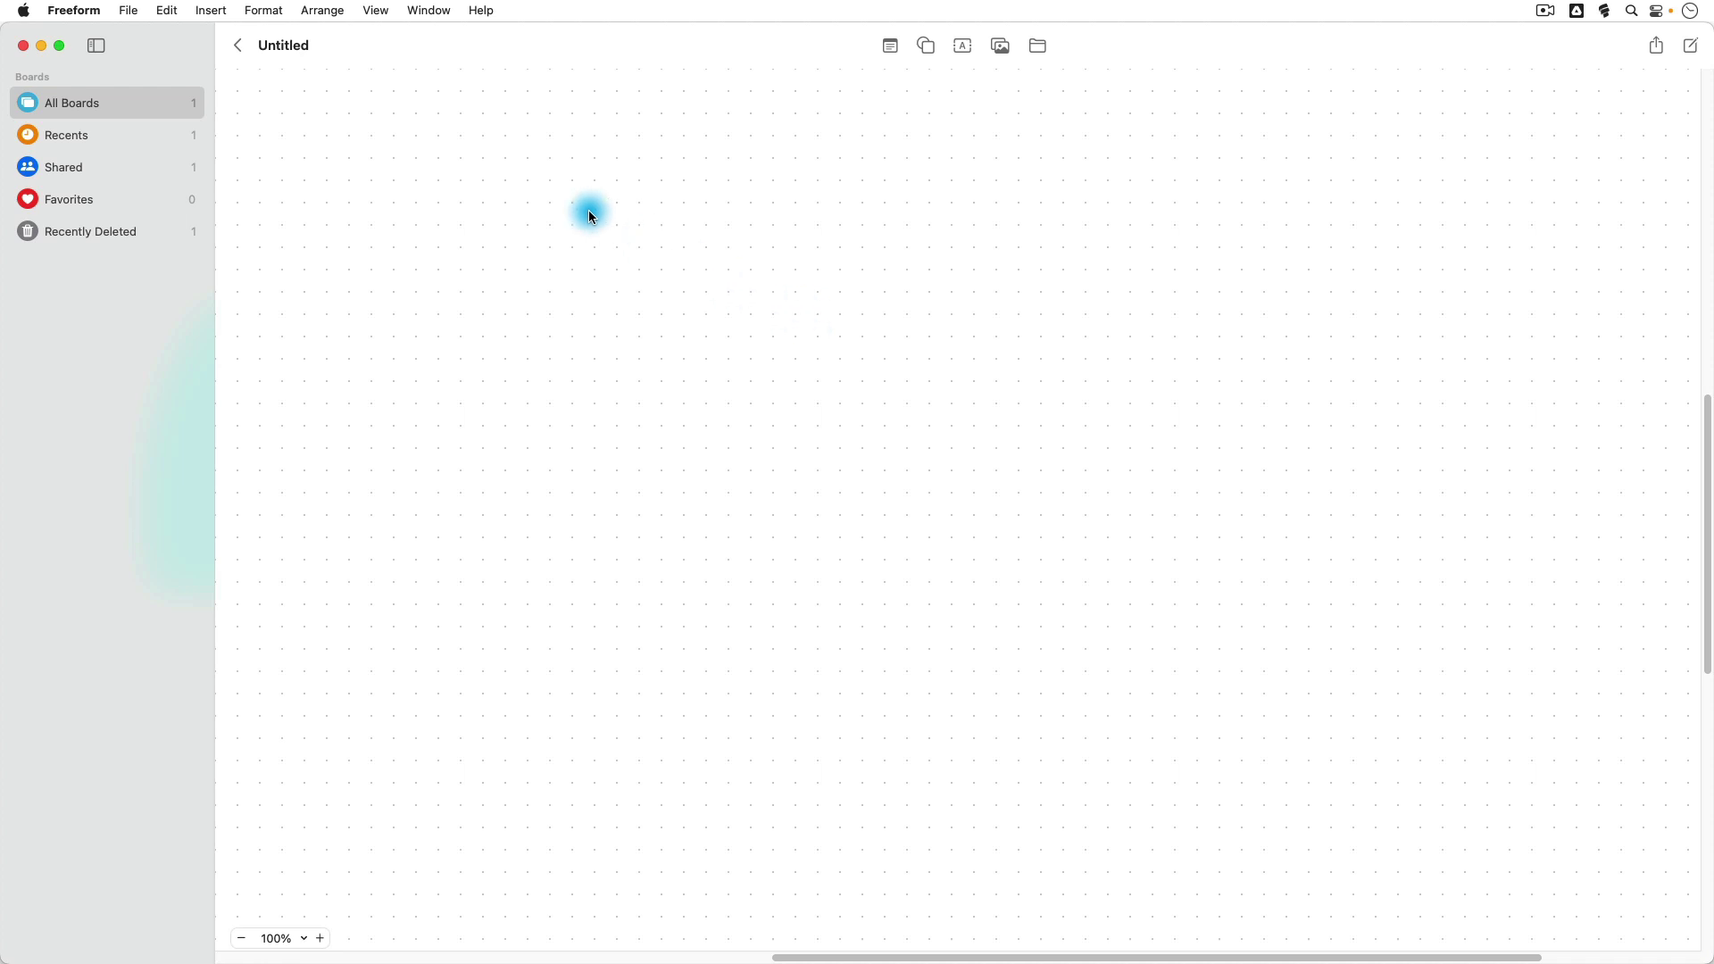
{"action": "left_click", "coordinate": [291, 44]}
{"action": "double_click", "coordinate": [293, 44]}
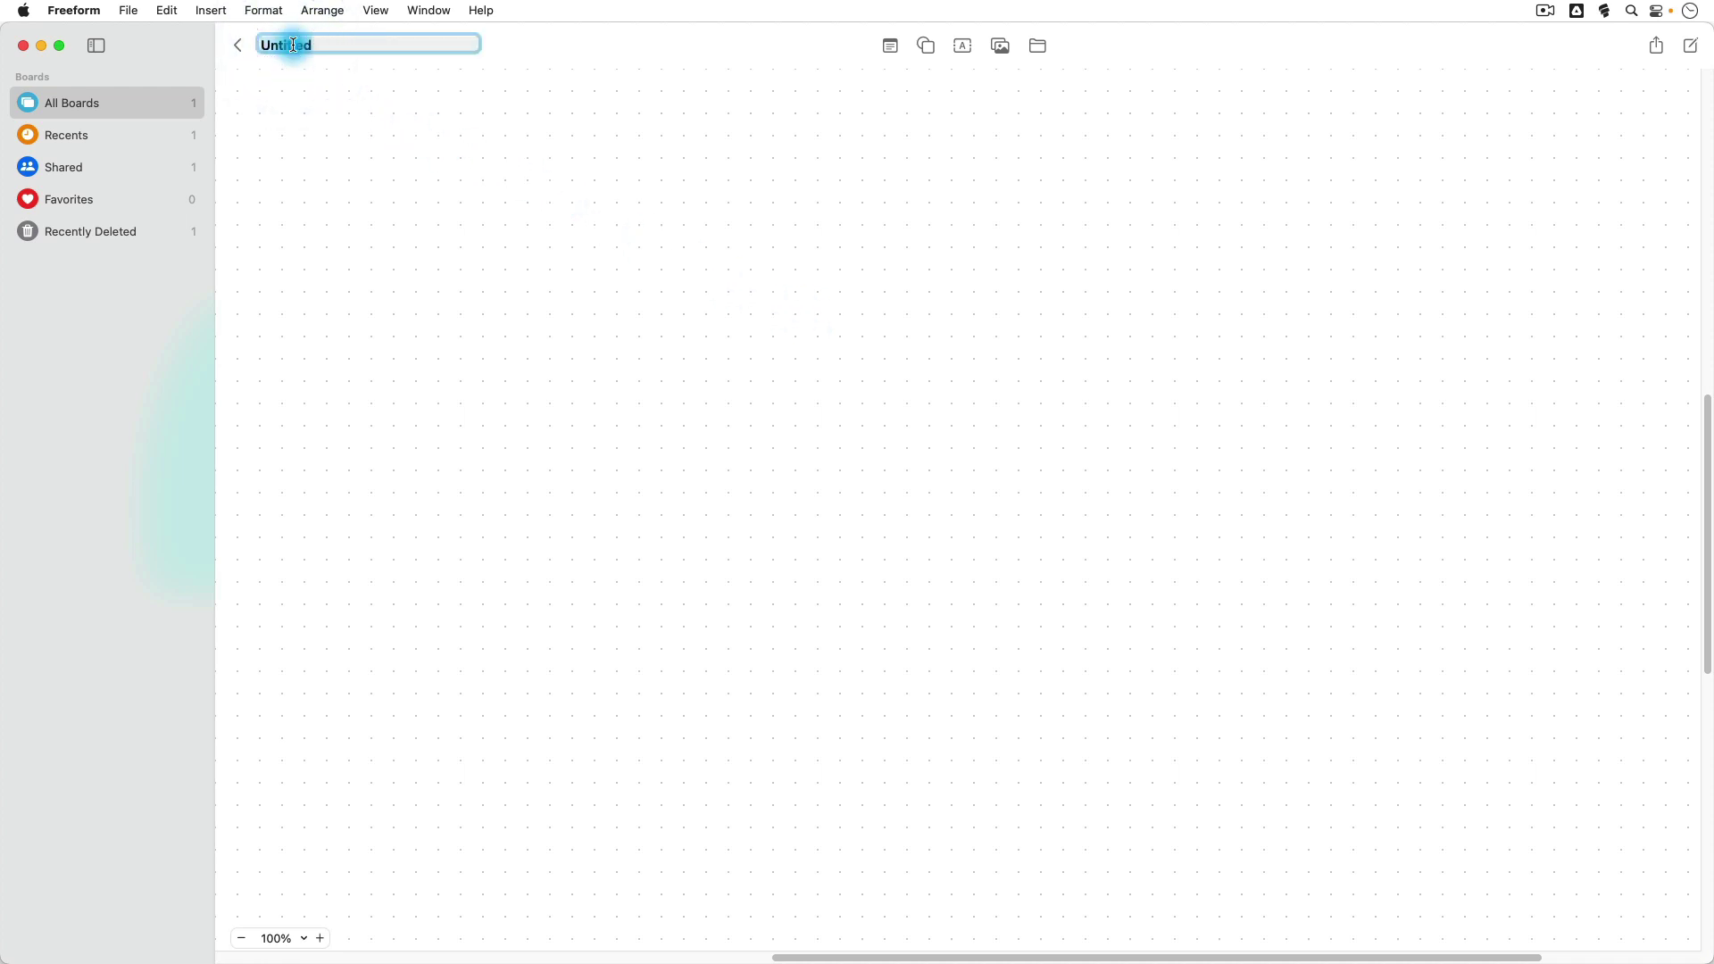
{"action": "type", "text": "Test Board"}
{"action": "left_click", "coordinate": [656, 87]}
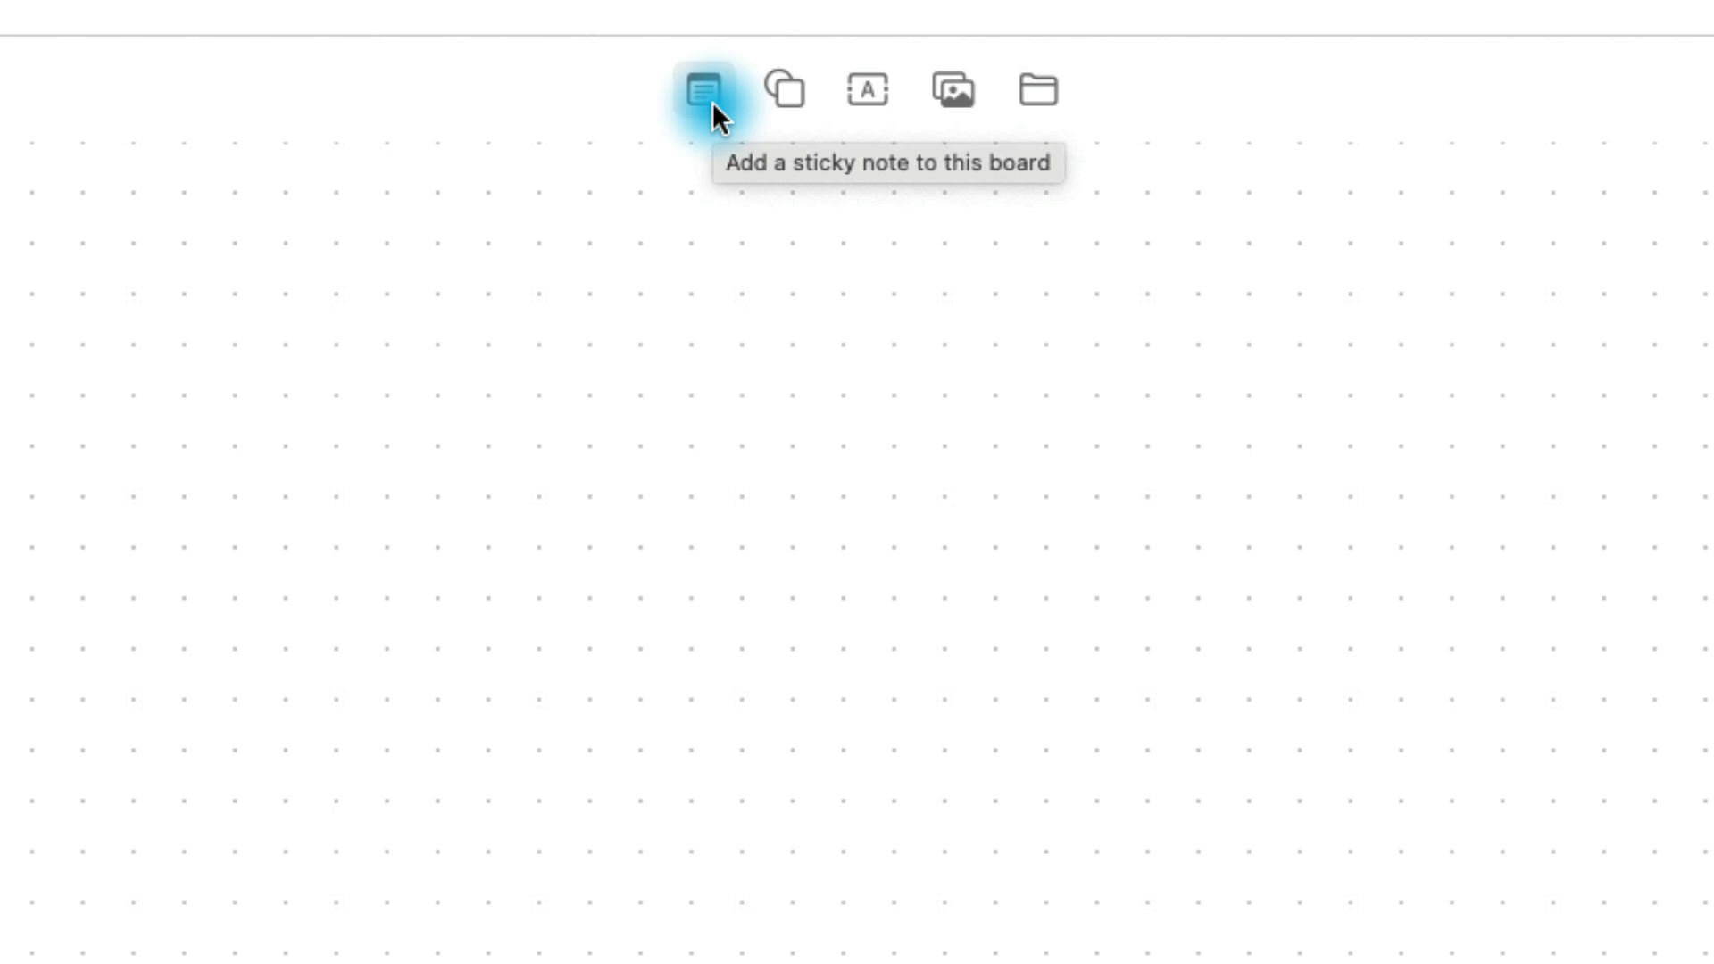
Step: Add a sticky note reading 'Guidelines: 1. Relatable 2. Helpful 3. Funny' near the top left
{"action": "left_click", "coordinate": [711, 100]}
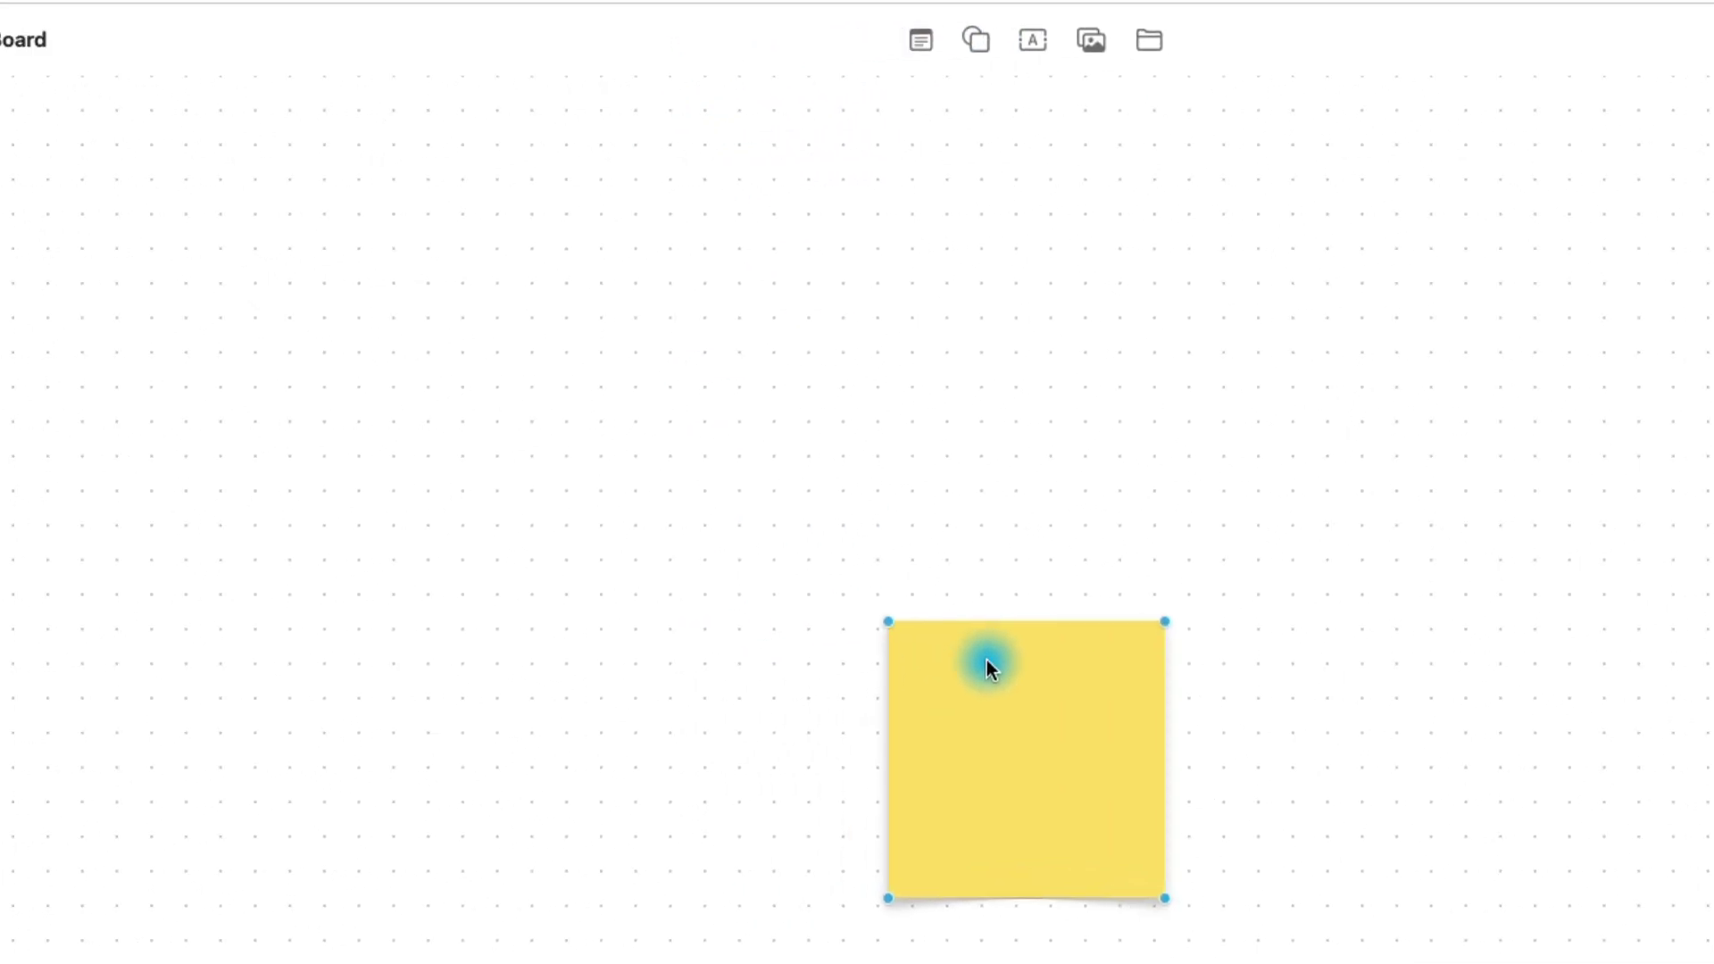
{"action": "left_click_drag", "start_coordinate": [702, 664], "coordinate": [113, 381]}
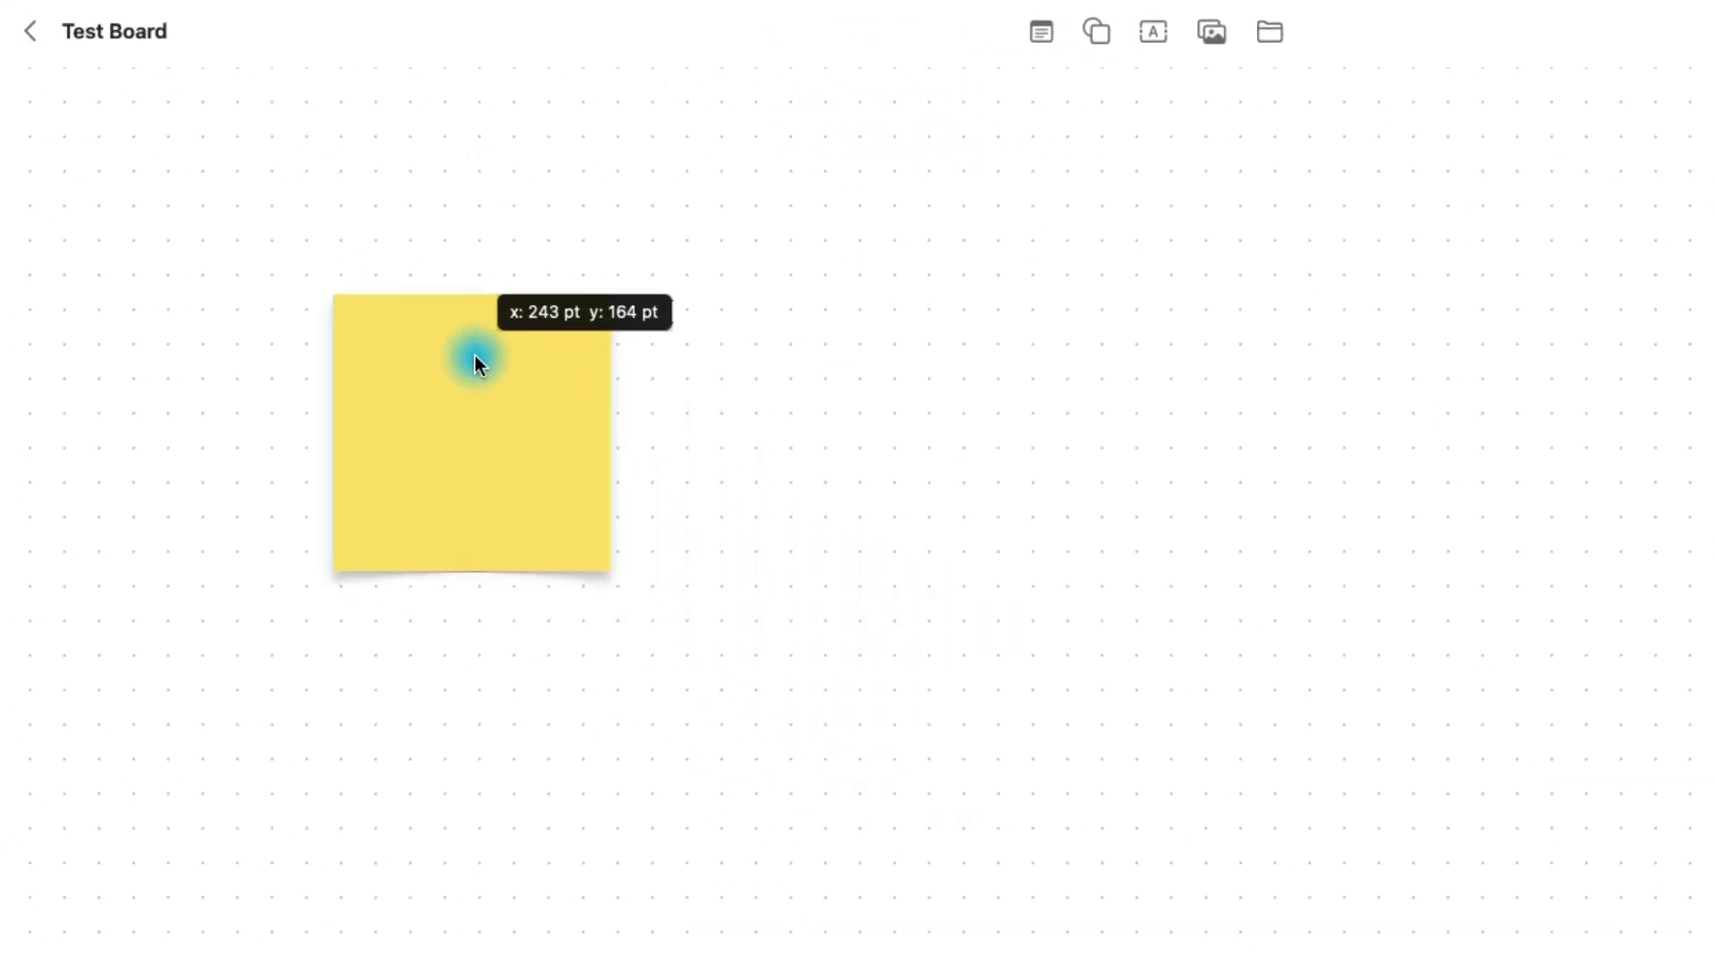
{"action": "left_click_drag", "start_coordinate": [475, 355], "coordinate": [360, 375]}
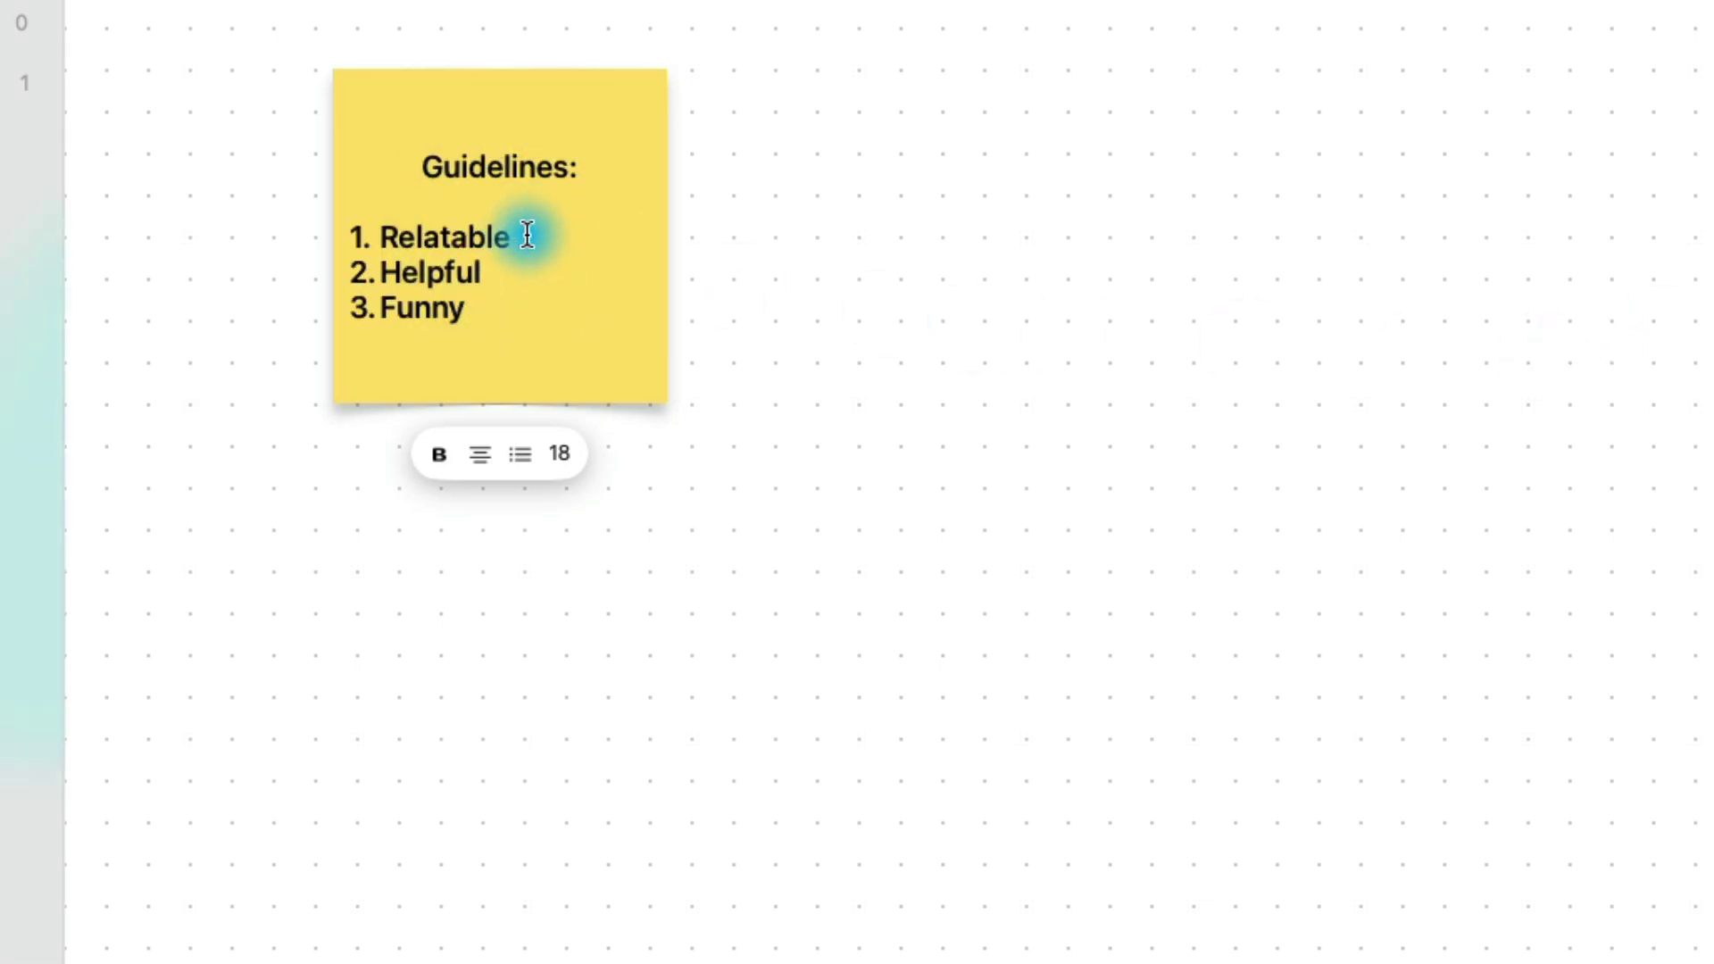
{"action": "left_click", "coordinate": [759, 280]}
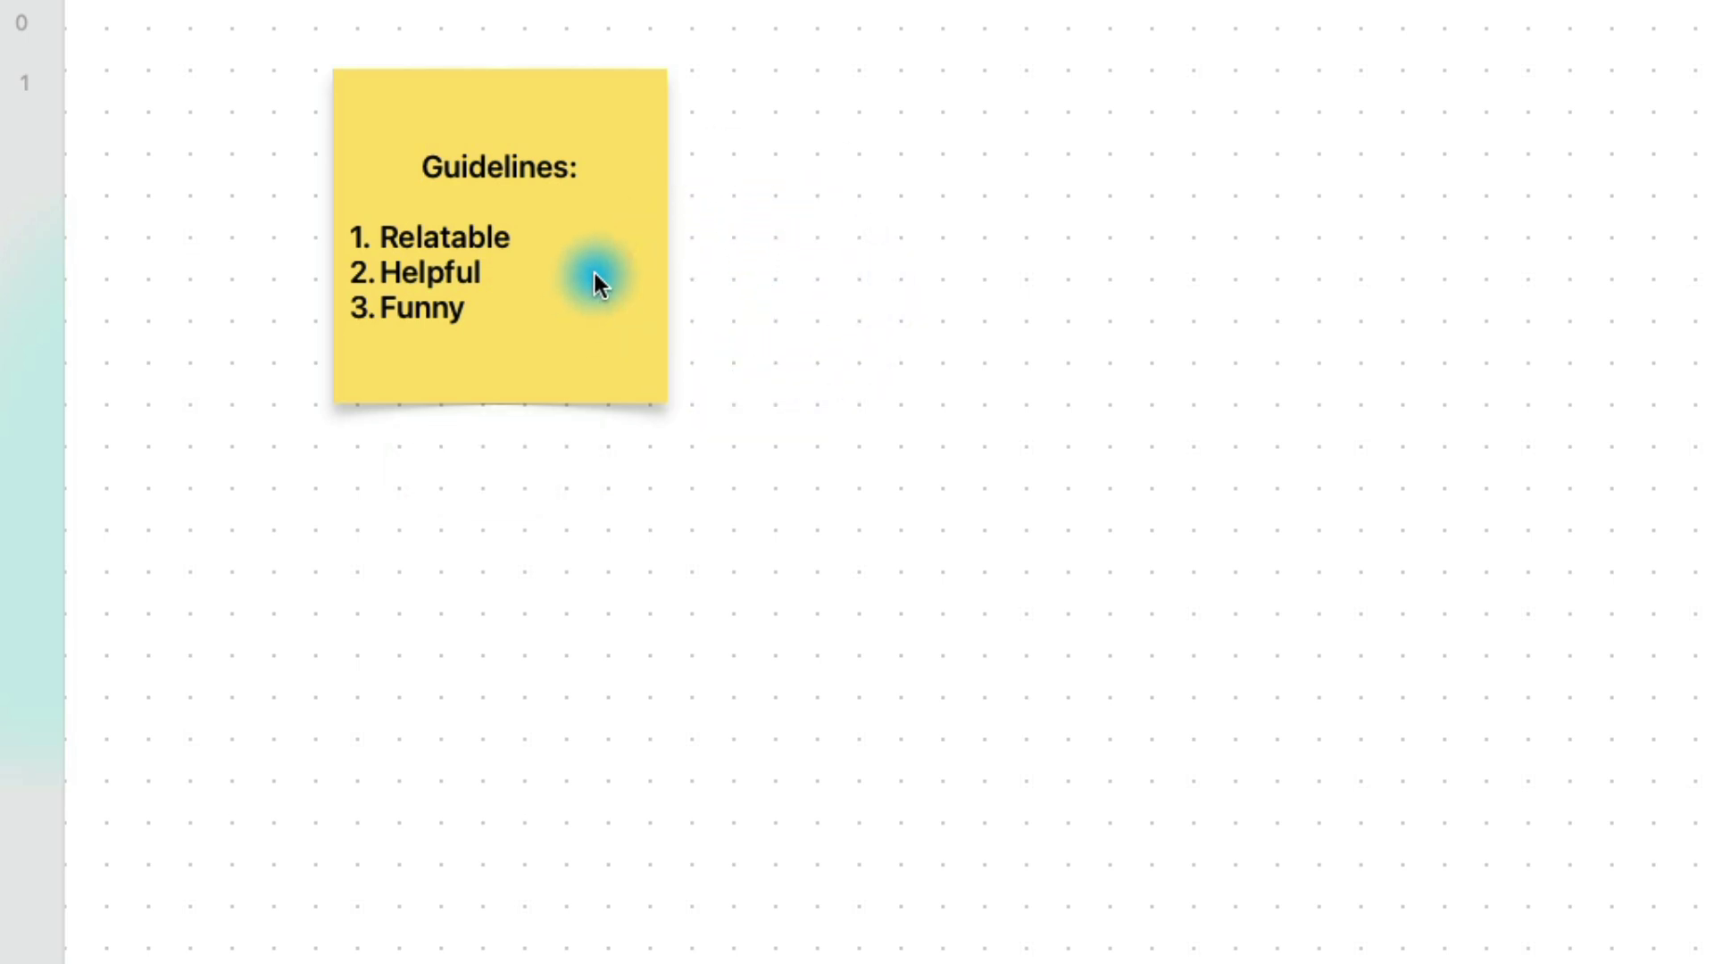
{"action": "left_click_drag", "start_coordinate": [596, 284], "coordinate": [589, 290]}
Step: Turn the guidelines sticky note blue and move it further toward the top left
{"action": "left_click", "coordinate": [471, 464]}
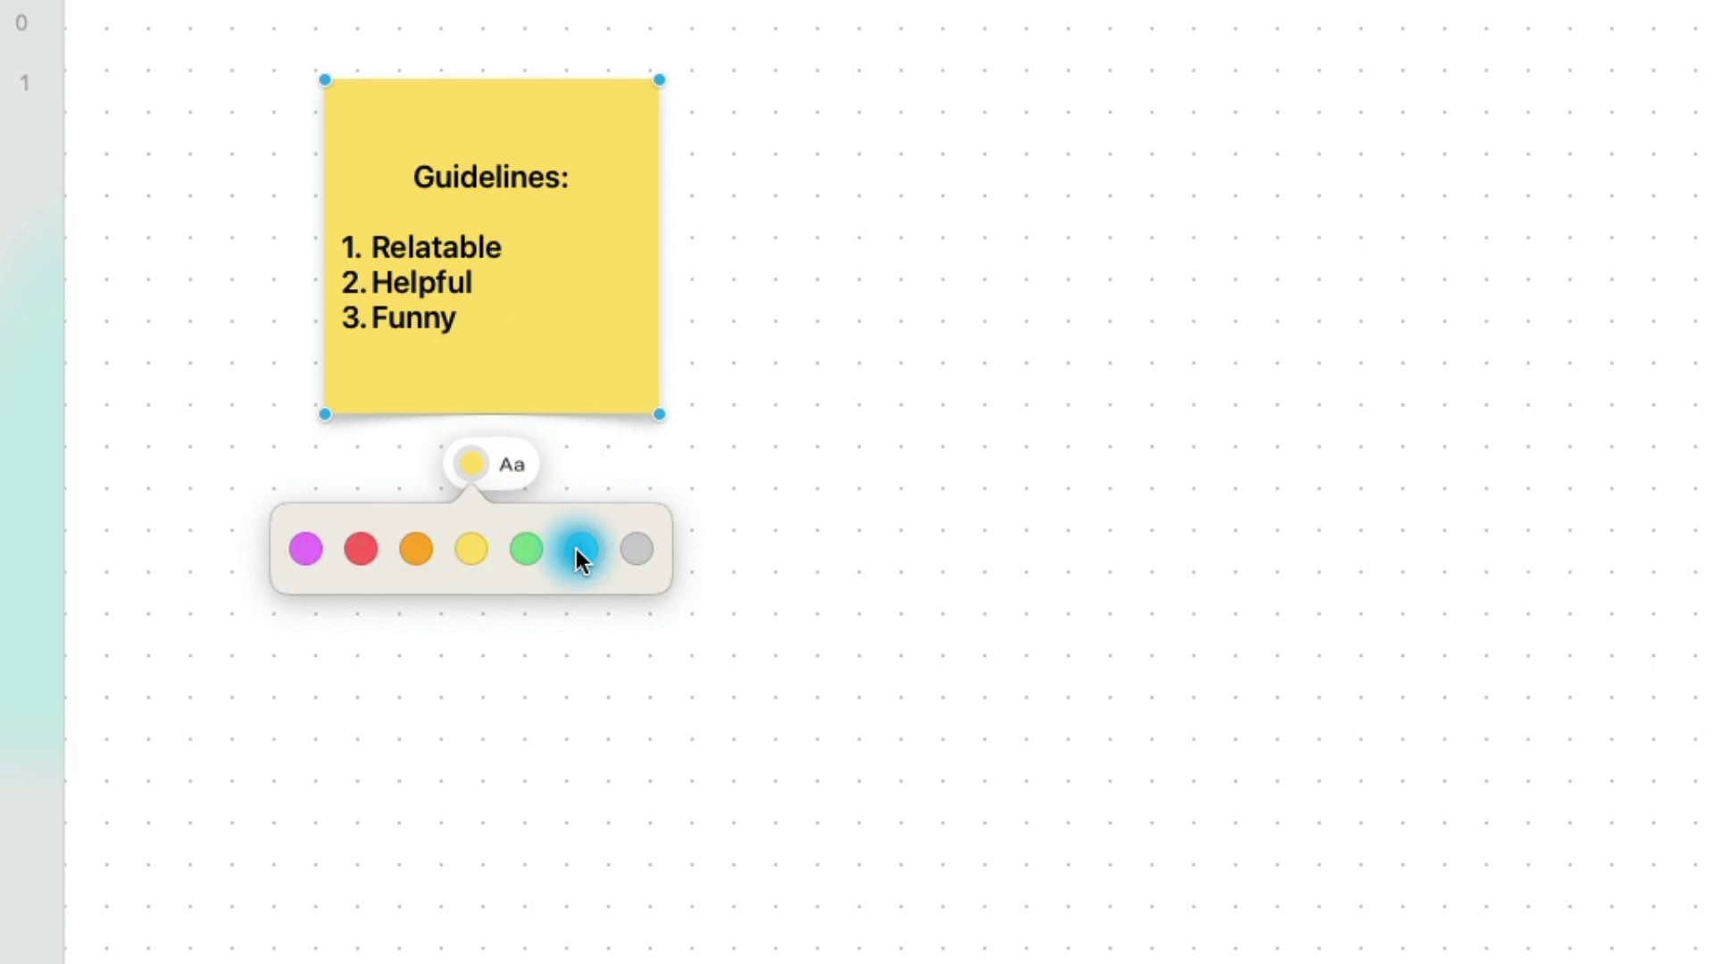
{"action": "left_click", "coordinate": [580, 549]}
{"action": "left_click", "coordinate": [911, 222]}
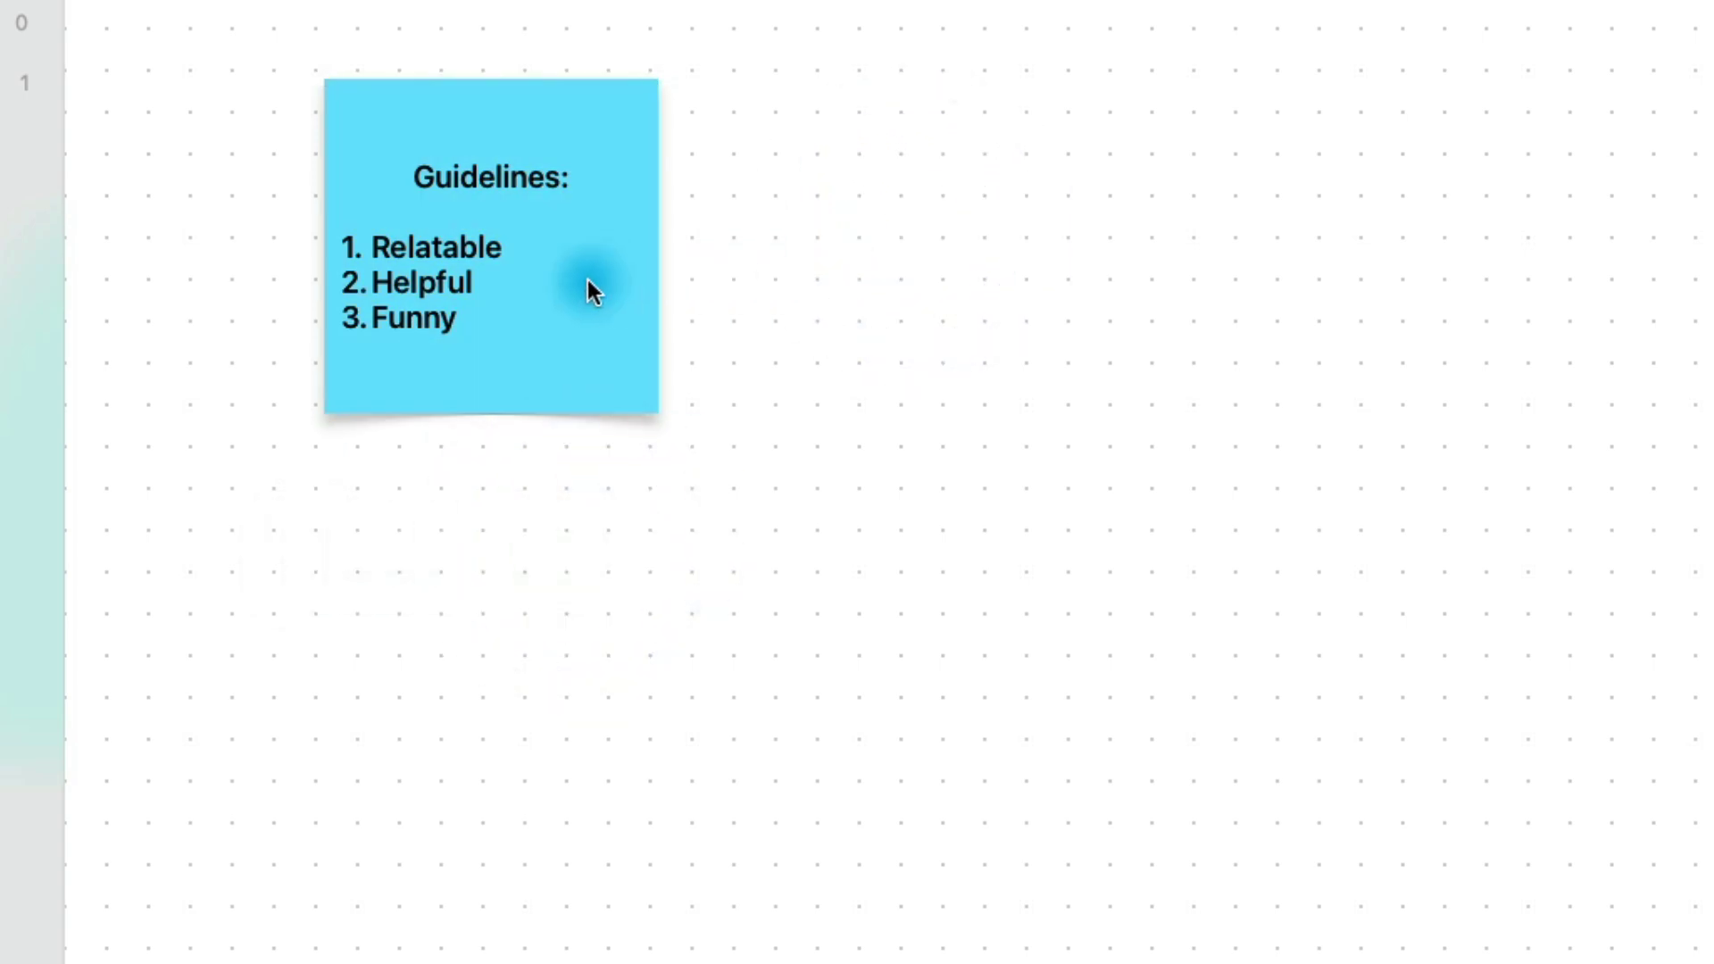
{"action": "left_click_drag", "start_coordinate": [588, 280], "coordinate": [481, 234]}
{"action": "left_click", "coordinate": [822, 224]}
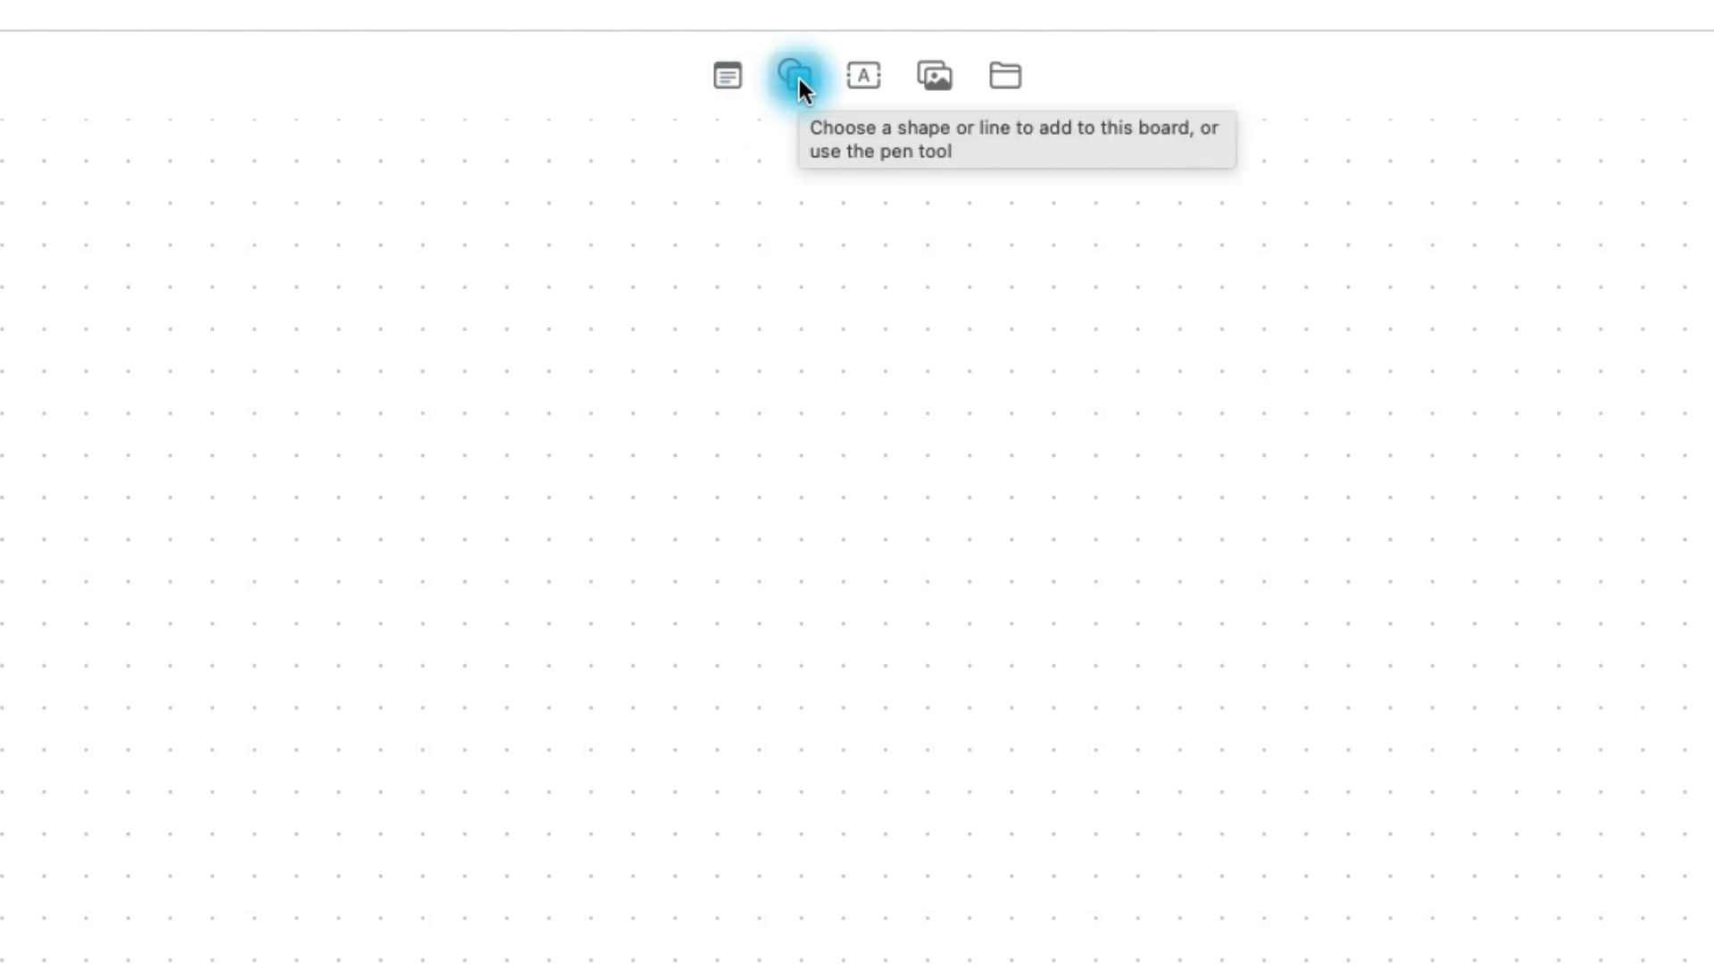
Step: Insert a right-pointing arrow shape and fill it red
{"action": "left_click", "coordinate": [797, 81]}
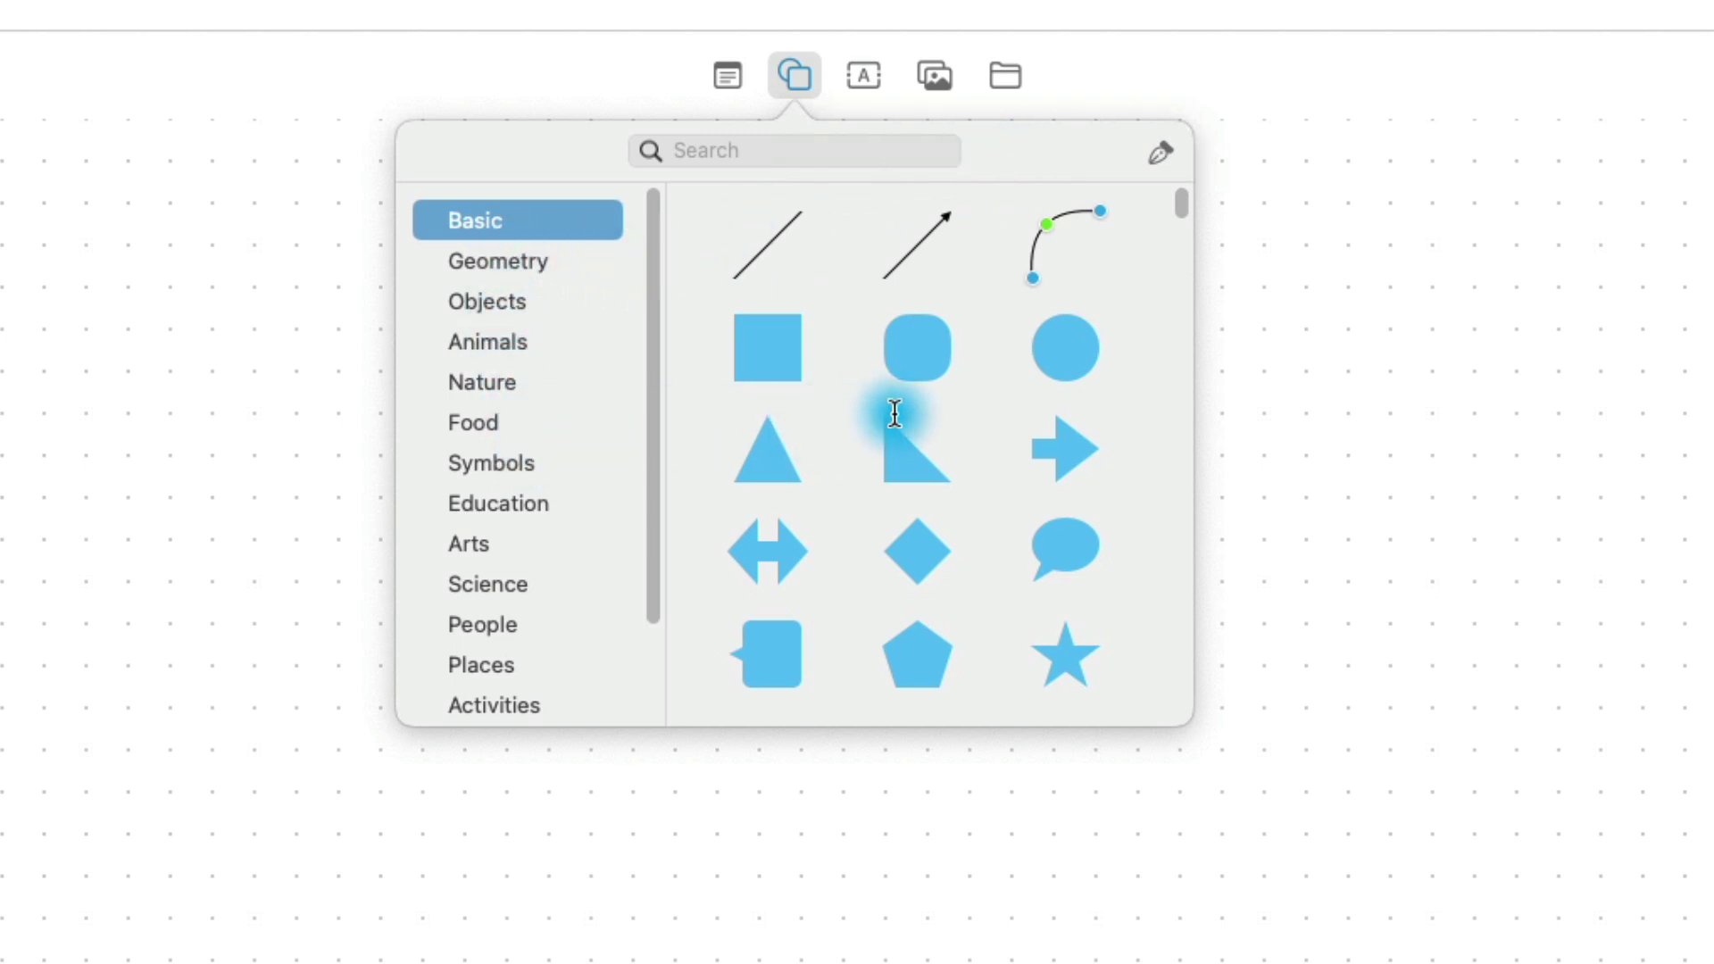
{"action": "left_click", "coordinate": [1002, 389]}
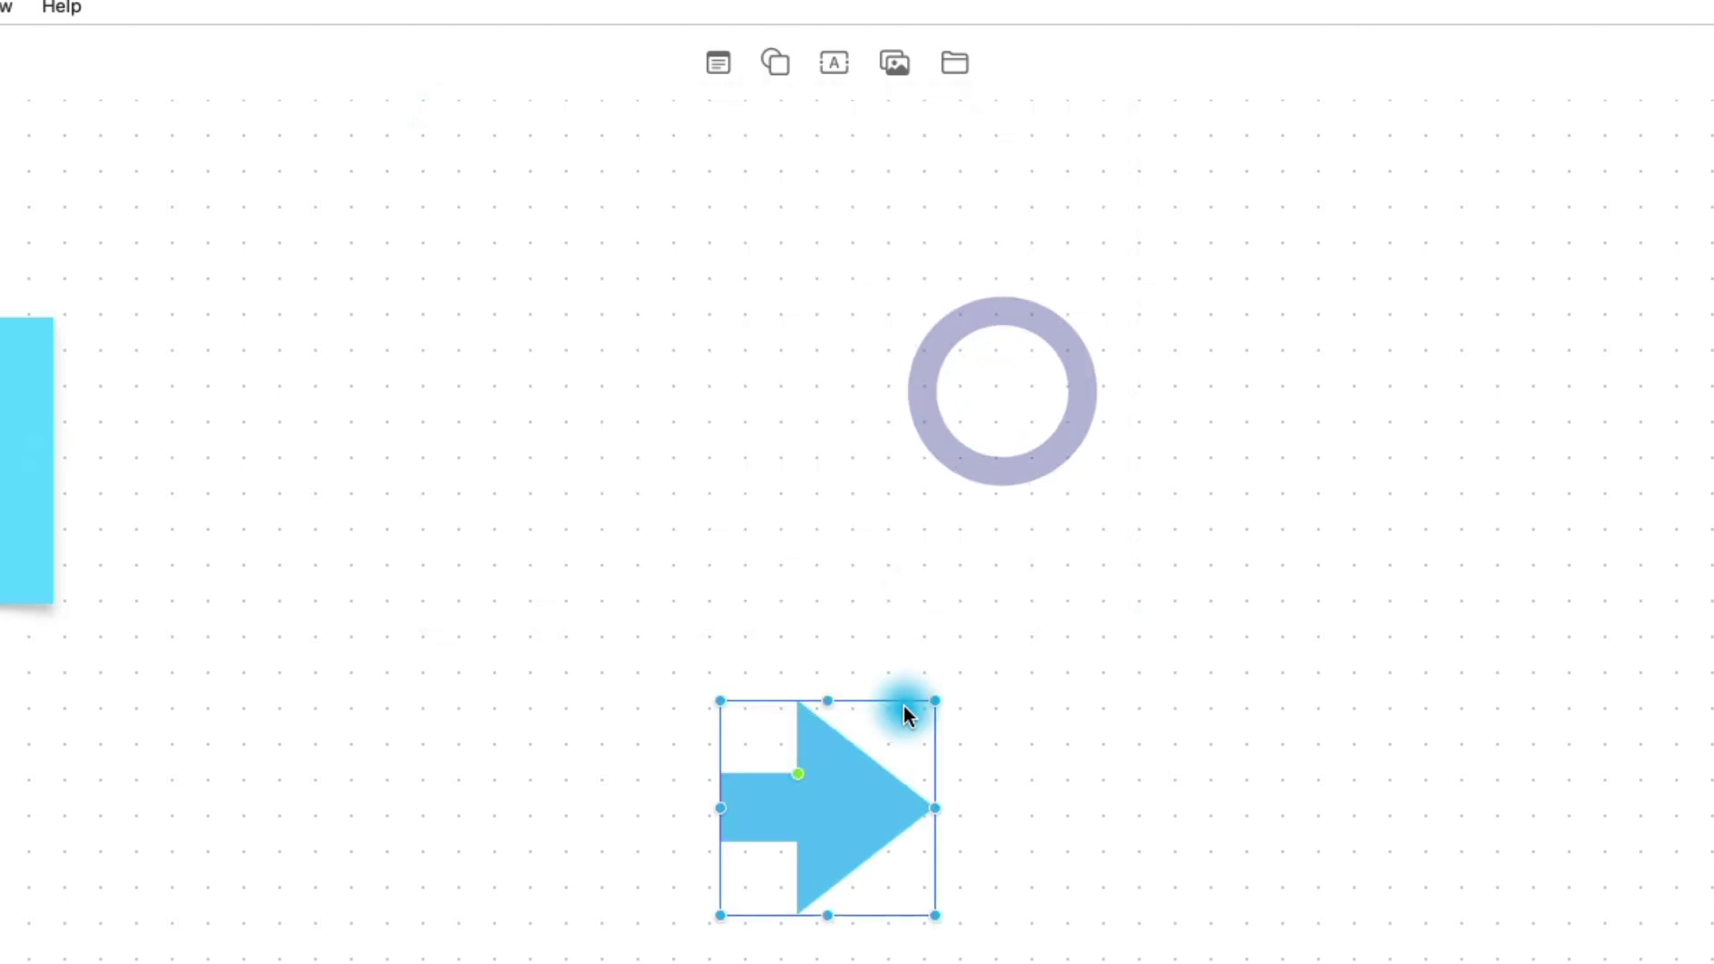
{"action": "left_click", "coordinate": [853, 816]}
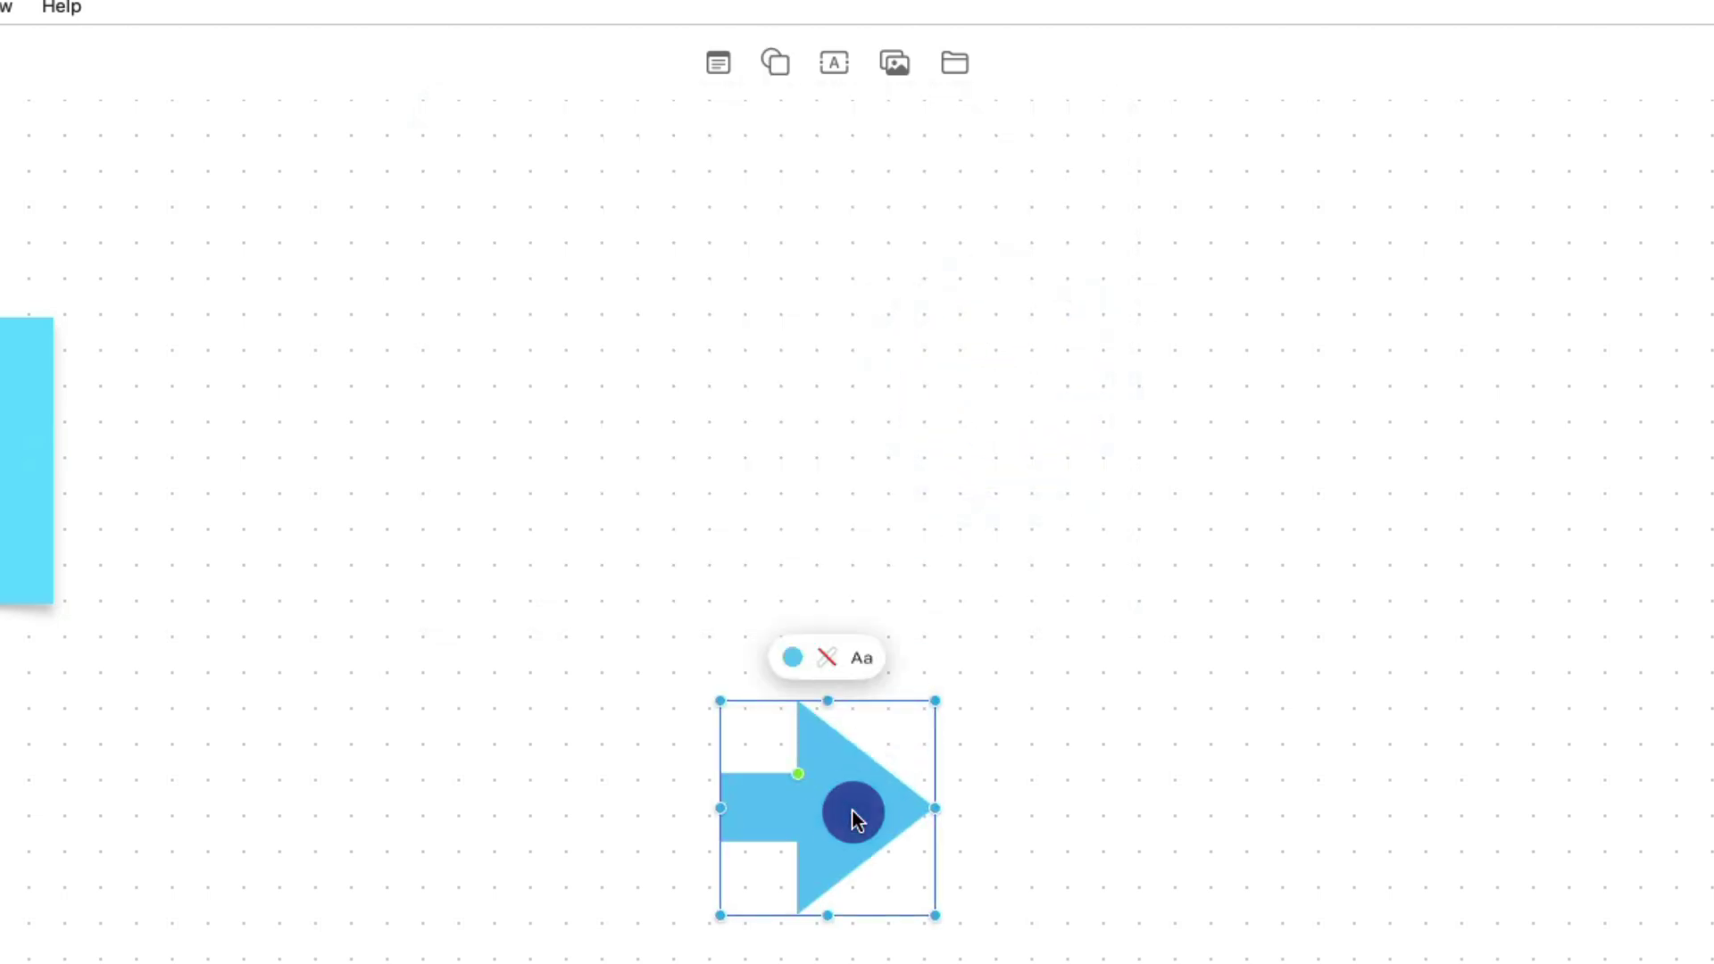
{"action": "left_click", "coordinate": [786, 659]}
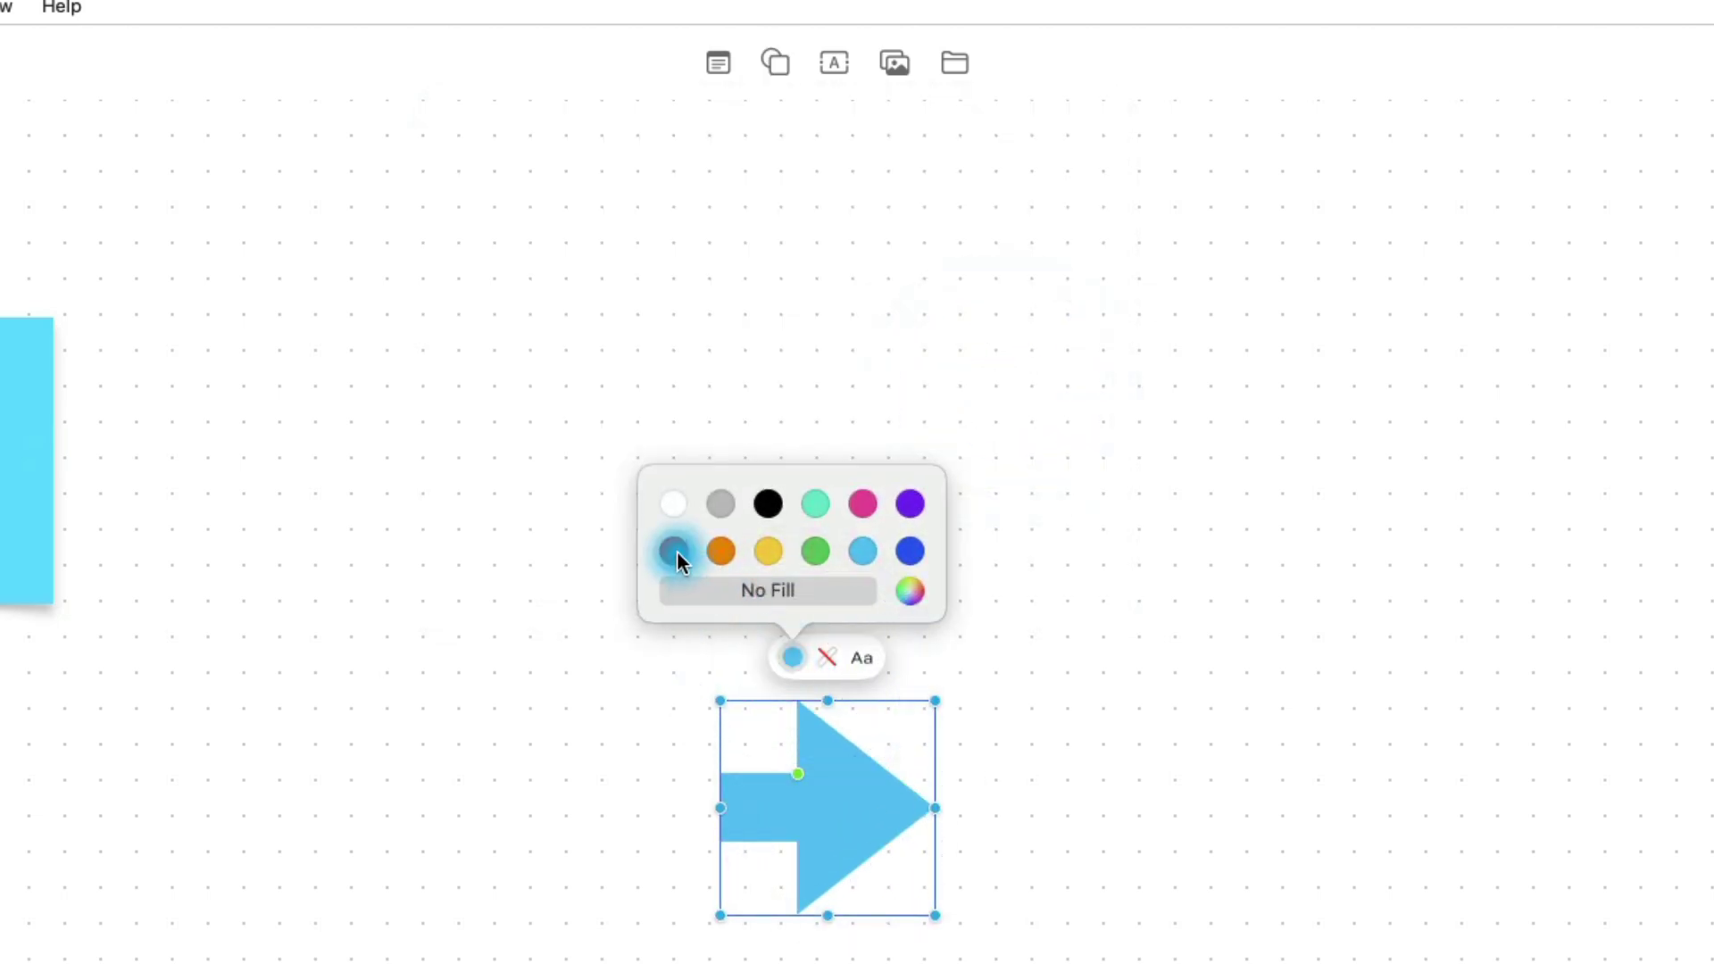
{"action": "left_click", "coordinate": [674, 551]}
Step: Stretch the red arrow long and slim and place it just above the Guidelines note
{"action": "left_click_drag", "start_coordinate": [847, 802], "coordinate": [20, 355]}
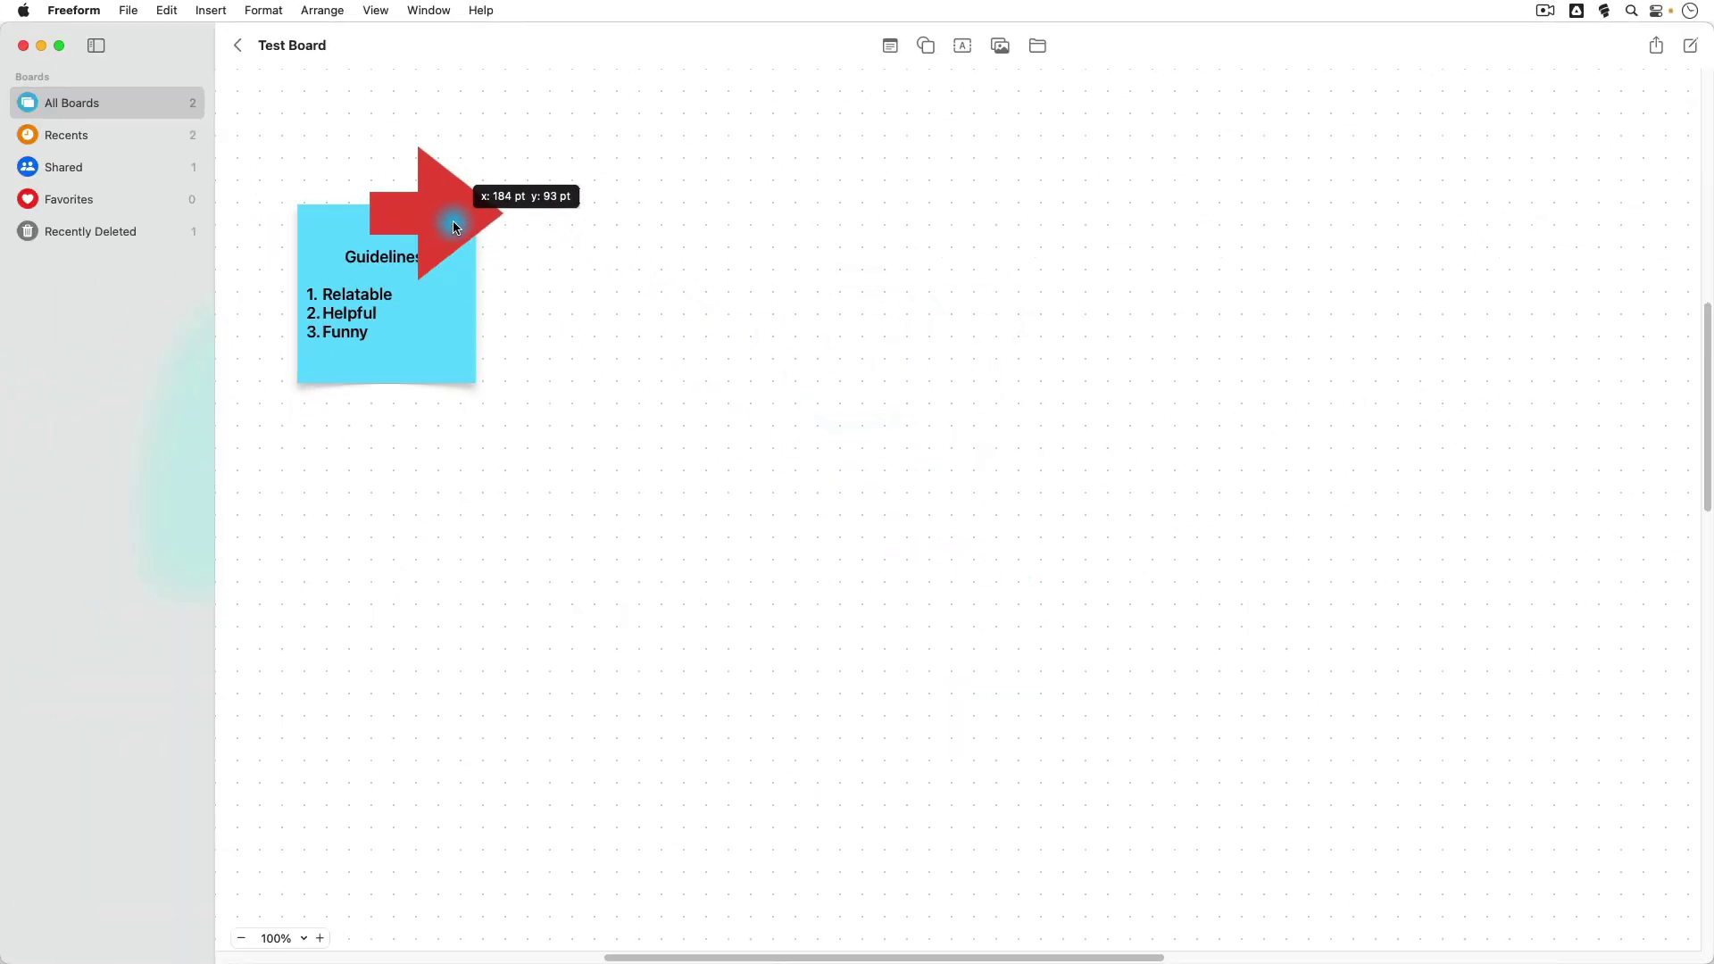
{"action": "left_click_drag", "start_coordinate": [454, 226], "coordinate": [489, 160]}
{"action": "left_click_drag", "start_coordinate": [314, 162], "coordinate": [284, 161]}
{"action": "left_click_drag", "start_coordinate": [383, 226], "coordinate": [390, 130]}
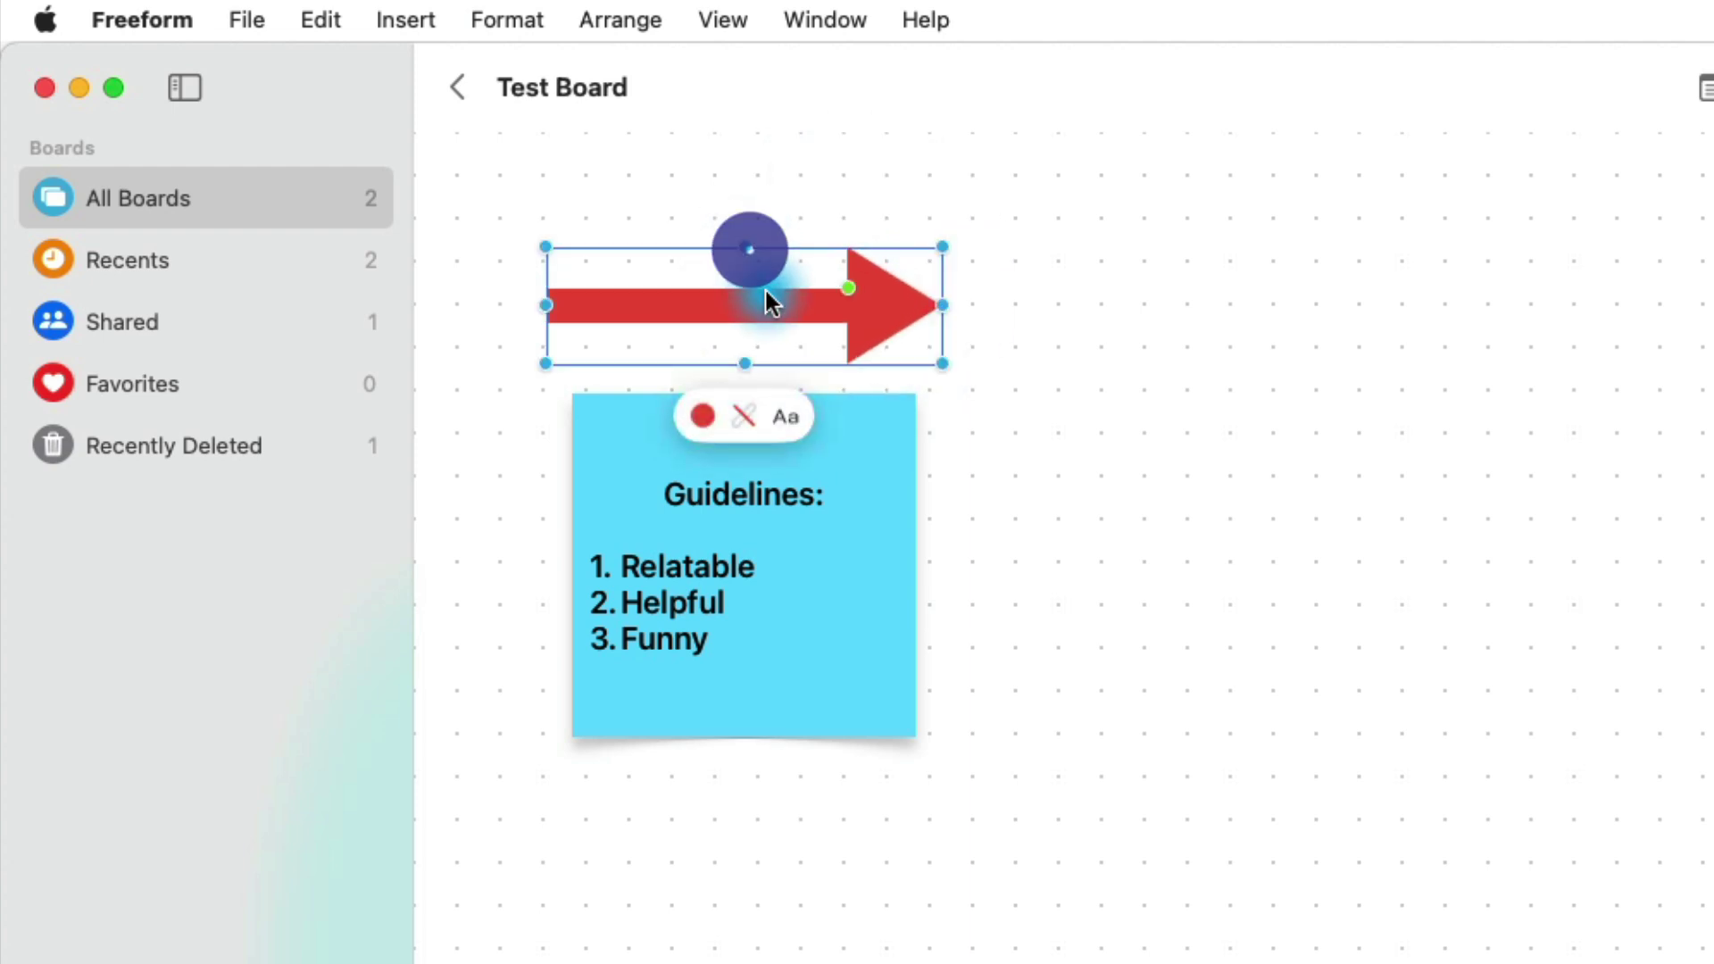
{"action": "left_click_drag", "start_coordinate": [764, 295], "coordinate": [782, 294]}
{"action": "left_click", "coordinate": [765, 294]}
{"action": "left_click", "coordinate": [1020, 295]}
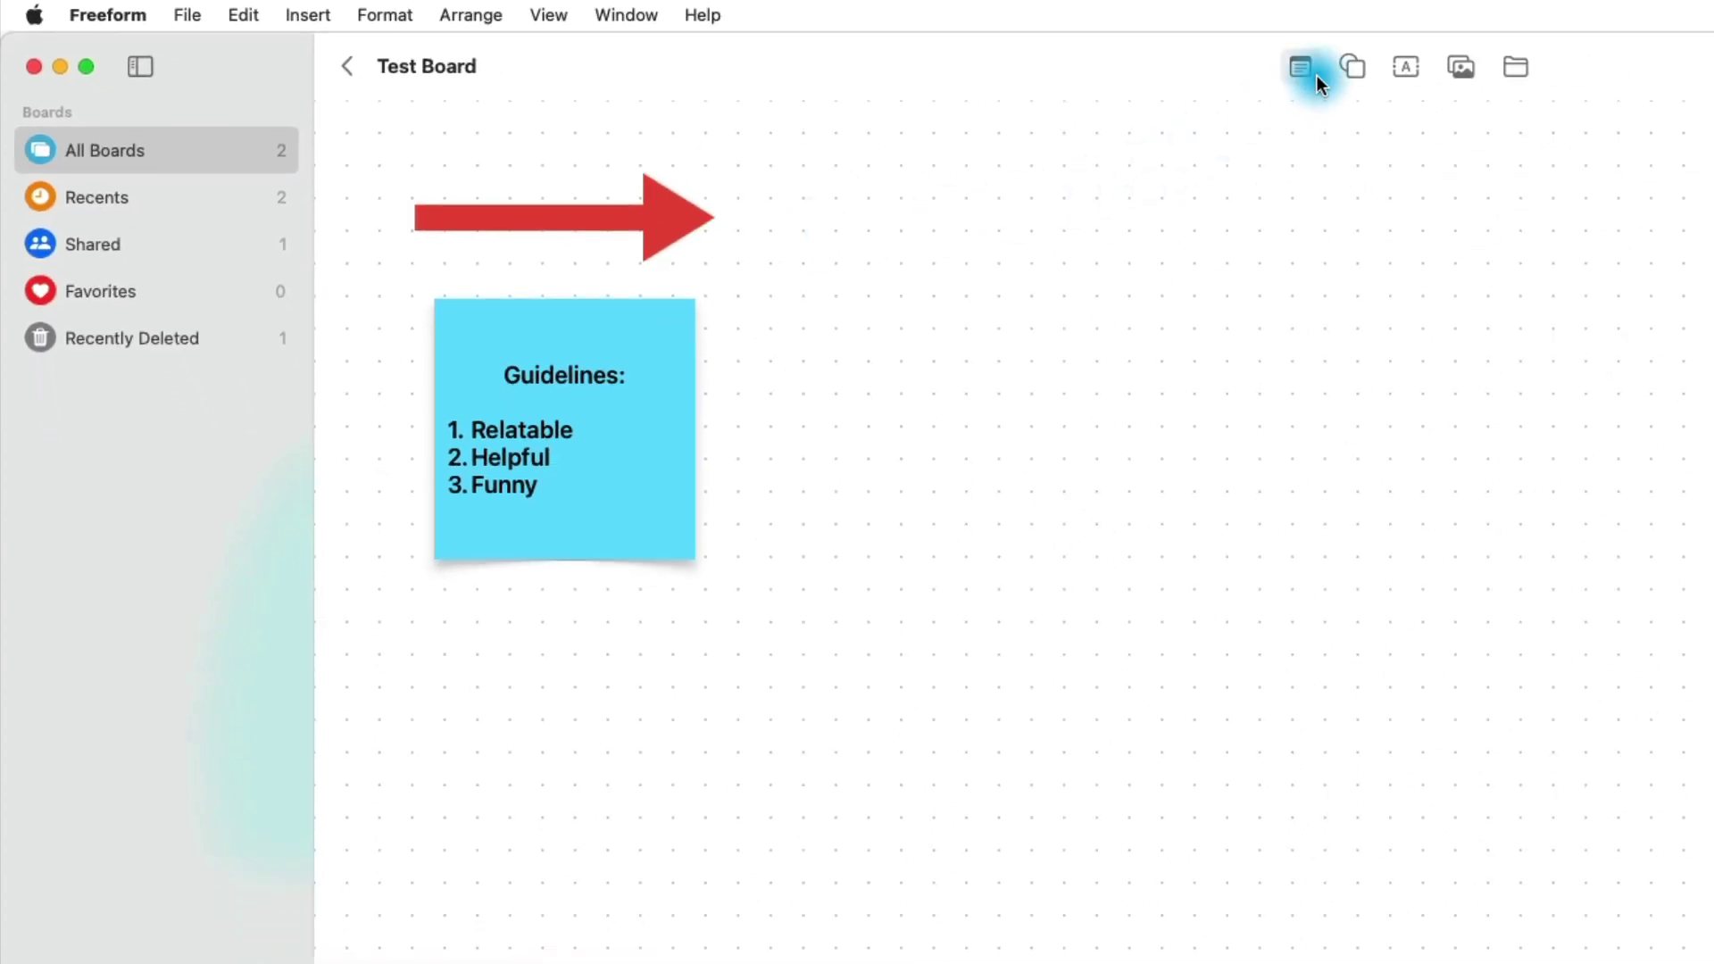
Step: Add a text box reading 'Content Idea Board' beside the red arrow
{"action": "left_click", "coordinate": [1348, 70]}
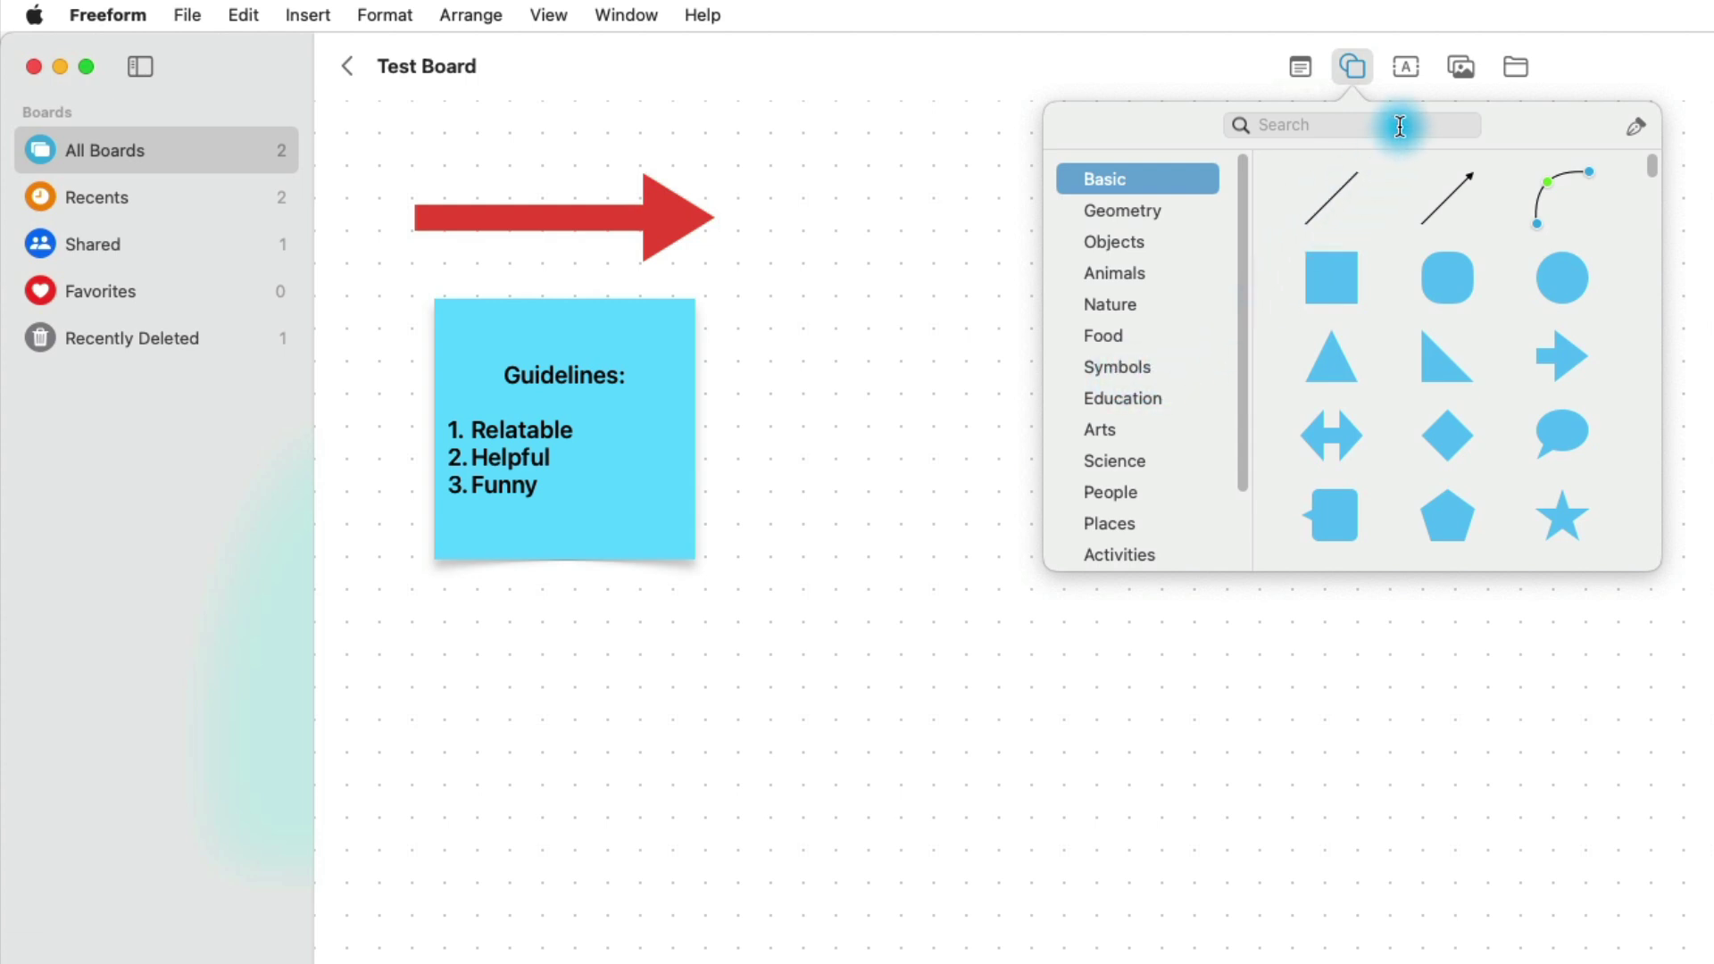
{"action": "left_click", "coordinate": [1406, 71]}
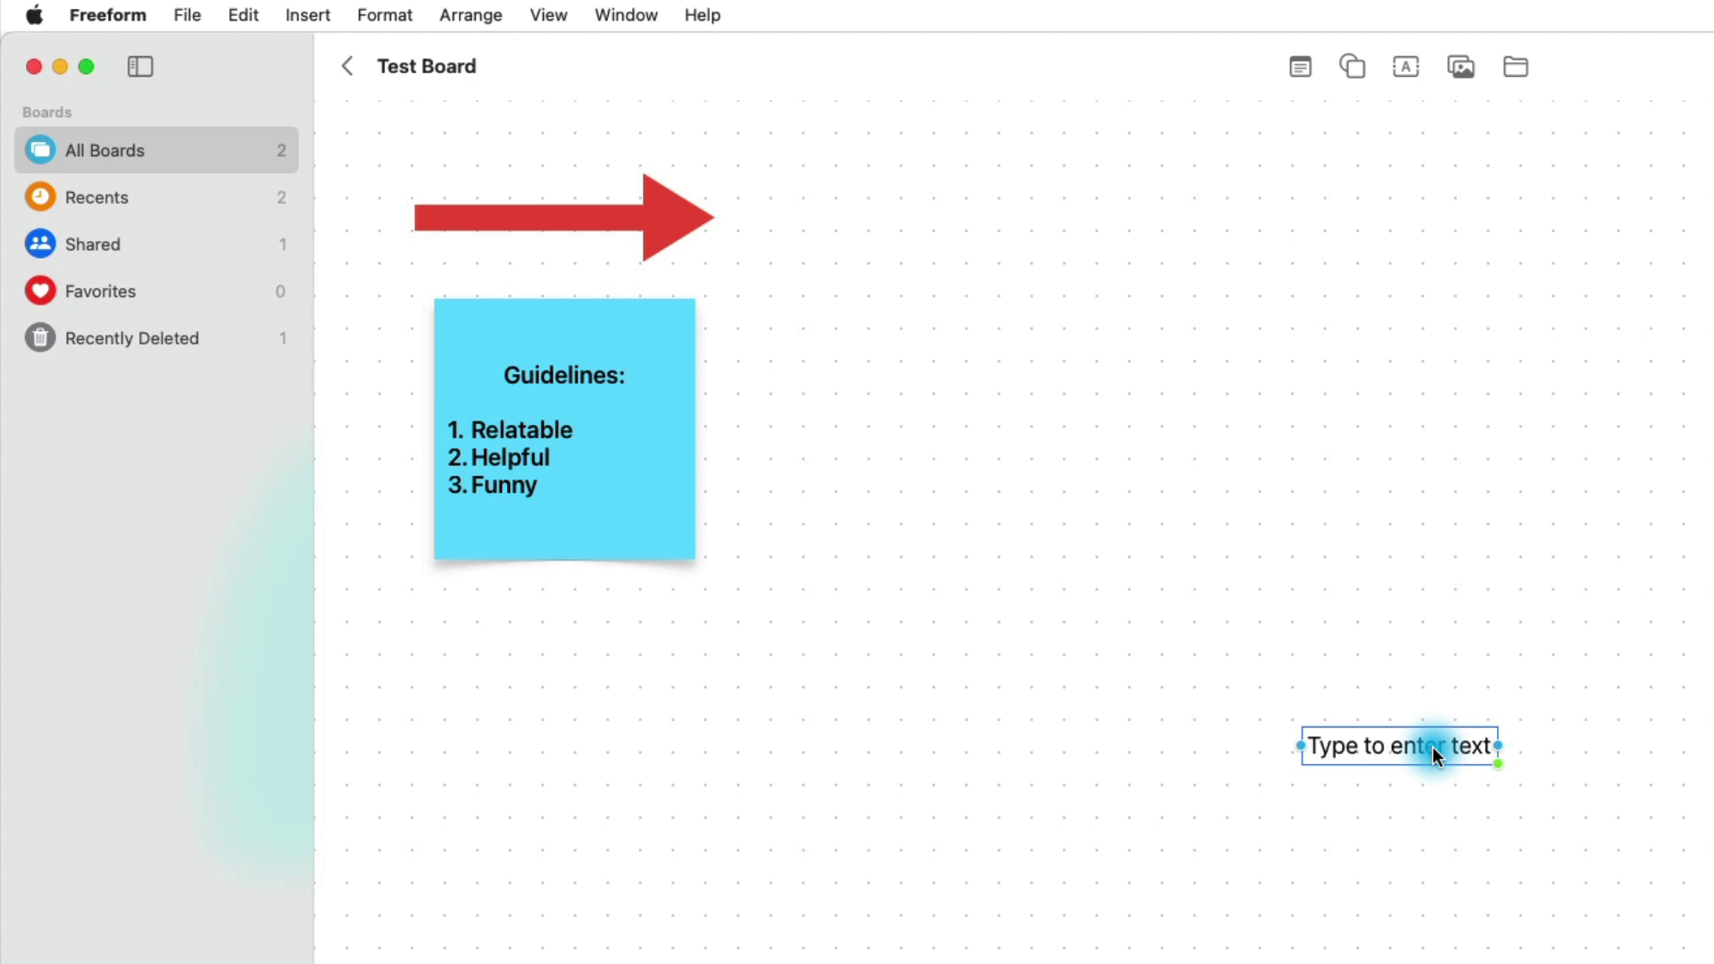
{"action": "left_click_drag", "start_coordinate": [1431, 746], "coordinate": [982, 215]}
{"action": "double_click", "coordinate": [947, 216]}
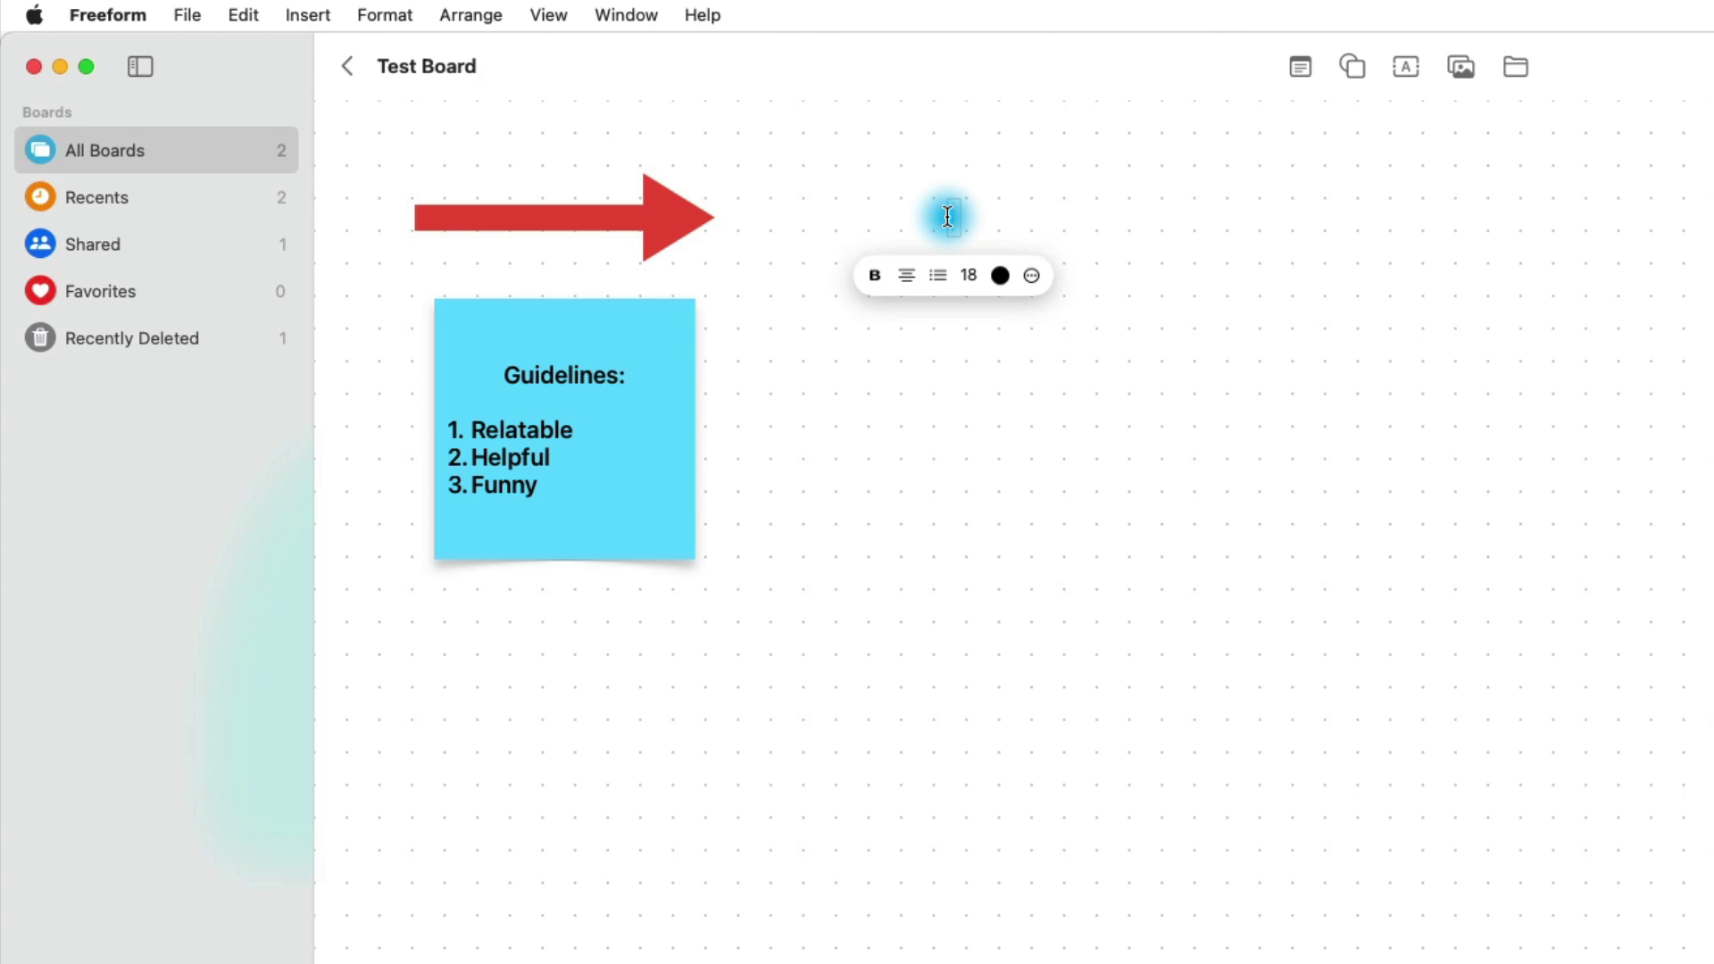
{"action": "type", "text": "Content Idea Board"}
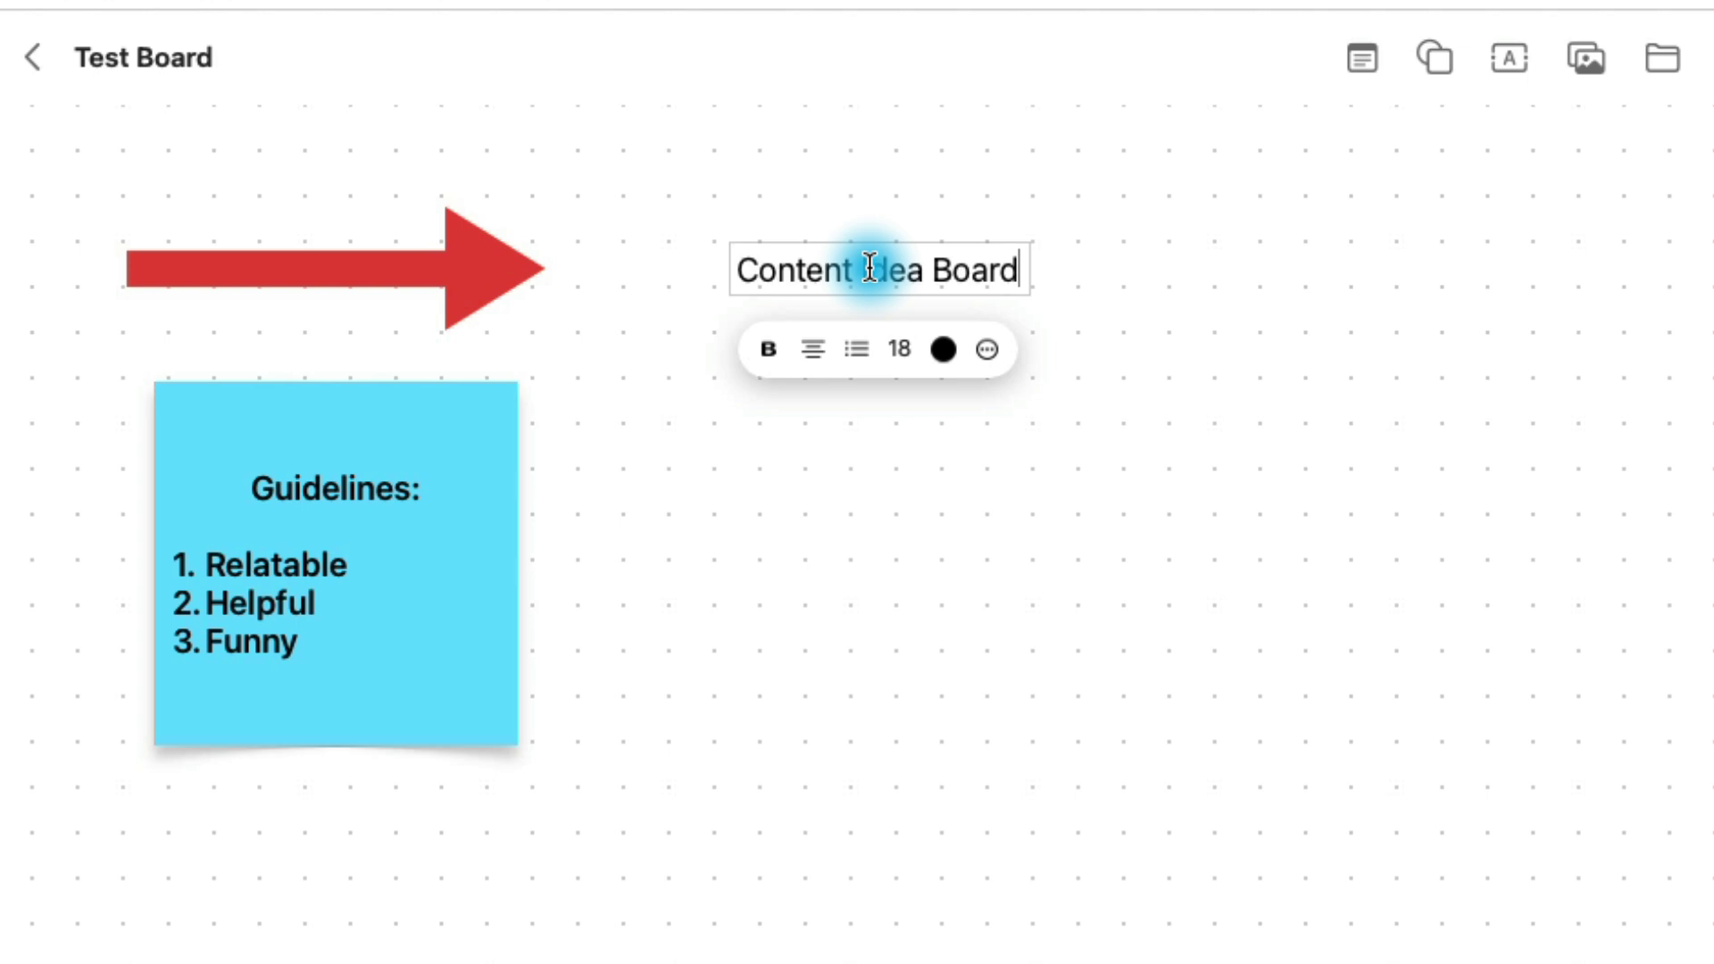
Step: Make the heading bold, size 48 and teal, and move it right of the arrow
{"action": "triple_click", "coordinate": [840, 270]}
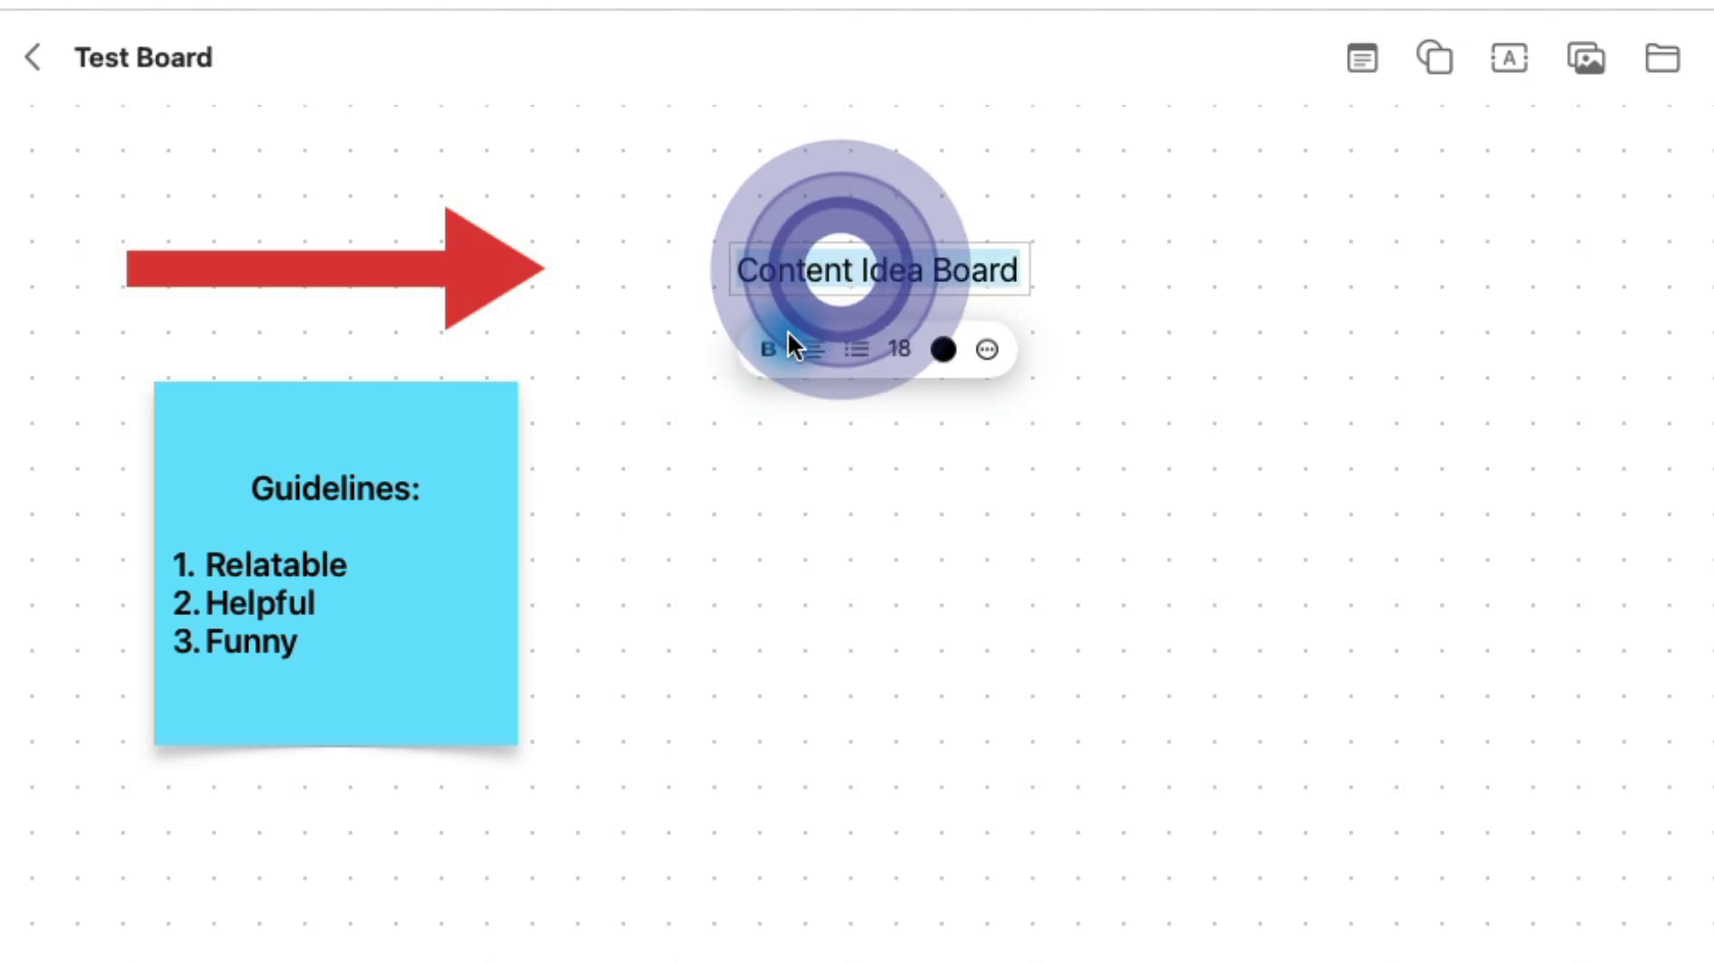
{"action": "left_click", "coordinate": [769, 350]}
{"action": "left_click", "coordinate": [838, 374]}
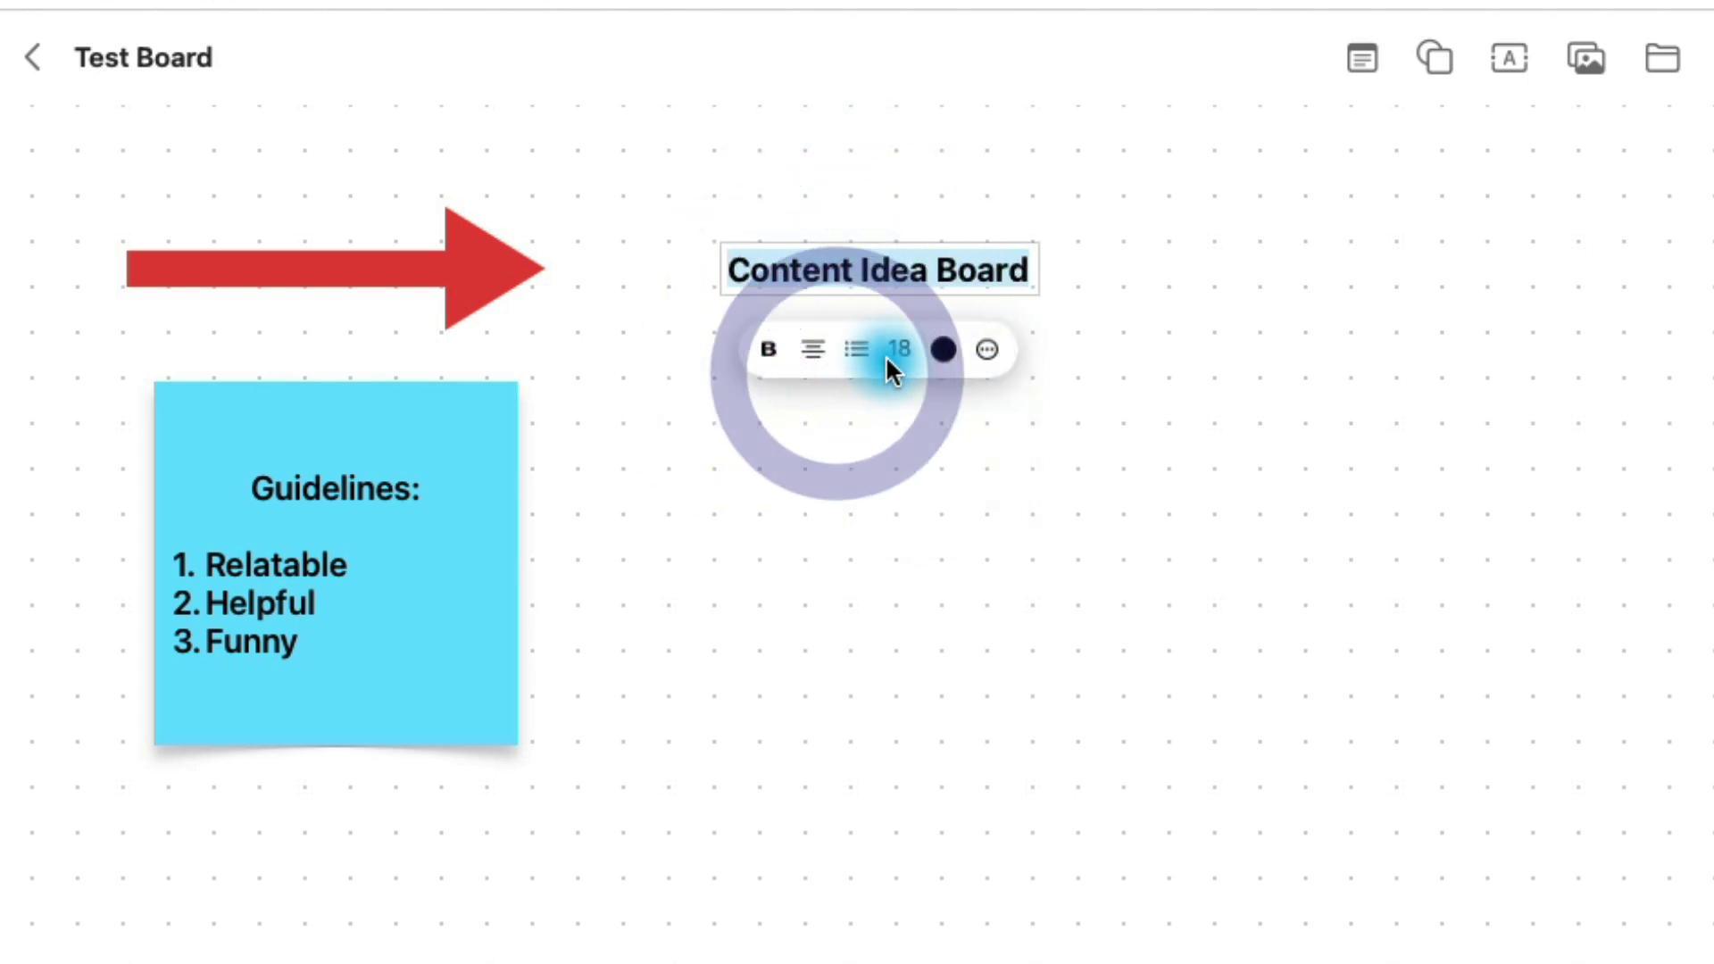
{"action": "left_click", "coordinate": [891, 358]}
{"action": "left_click", "coordinate": [968, 603]}
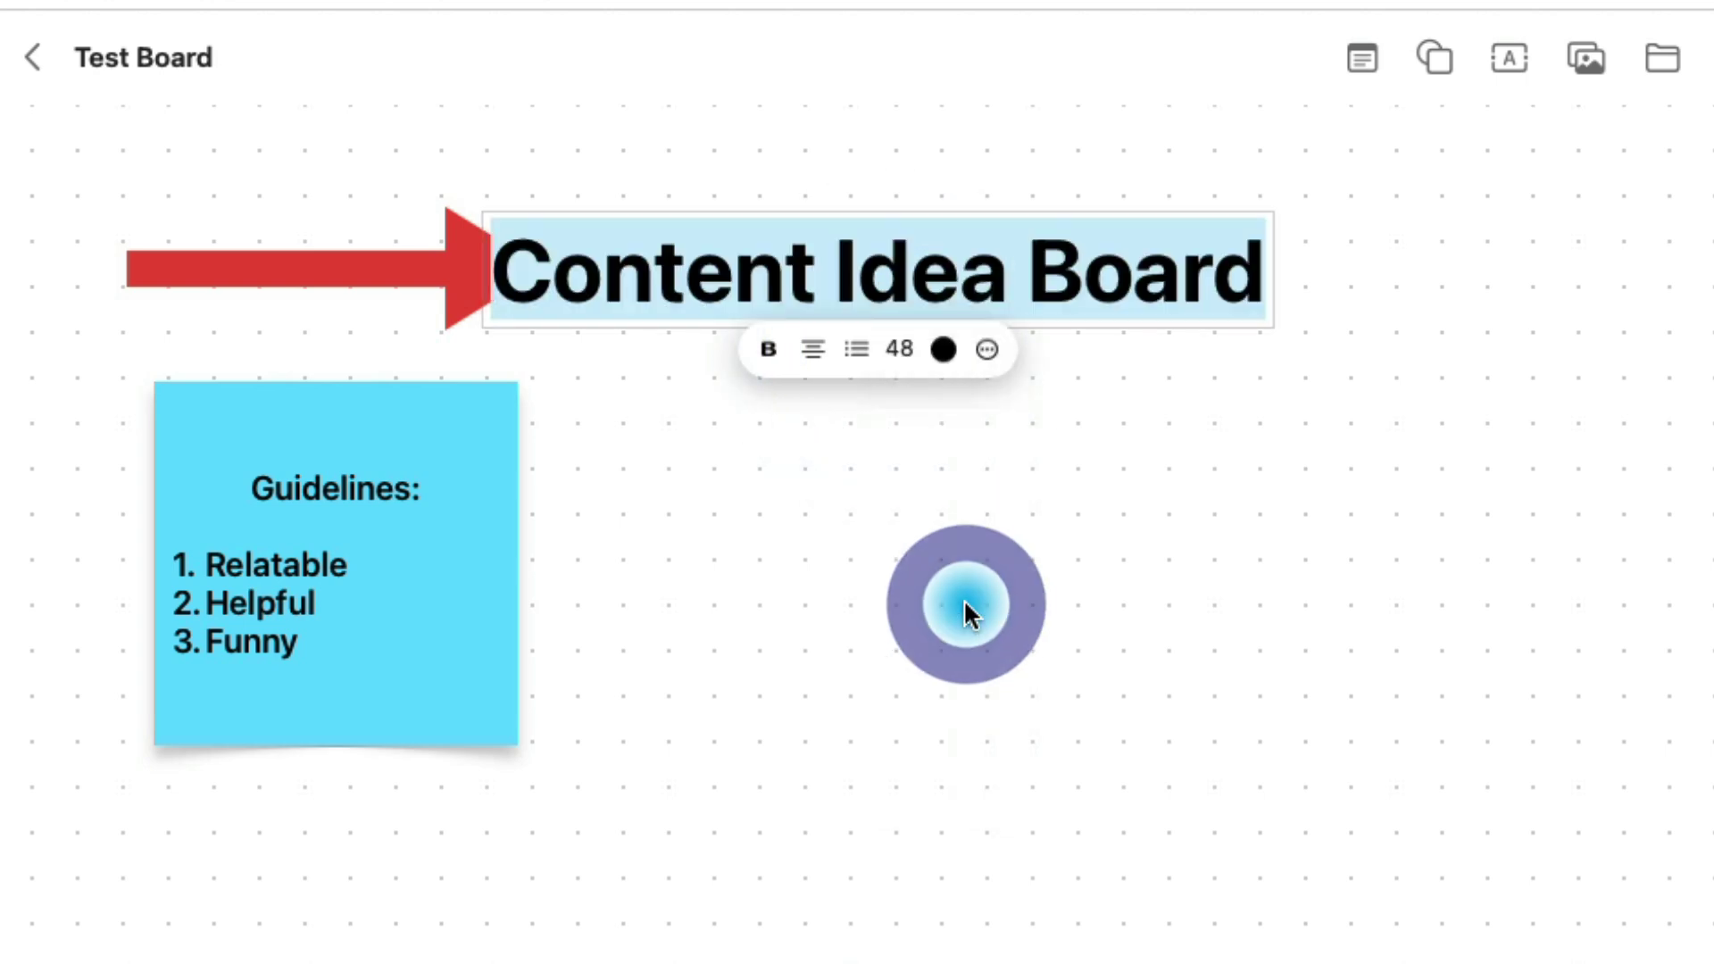
{"action": "left_click", "coordinate": [944, 349]}
{"action": "left_click", "coordinate": [973, 443]}
{"action": "left_click", "coordinate": [1499, 479]}
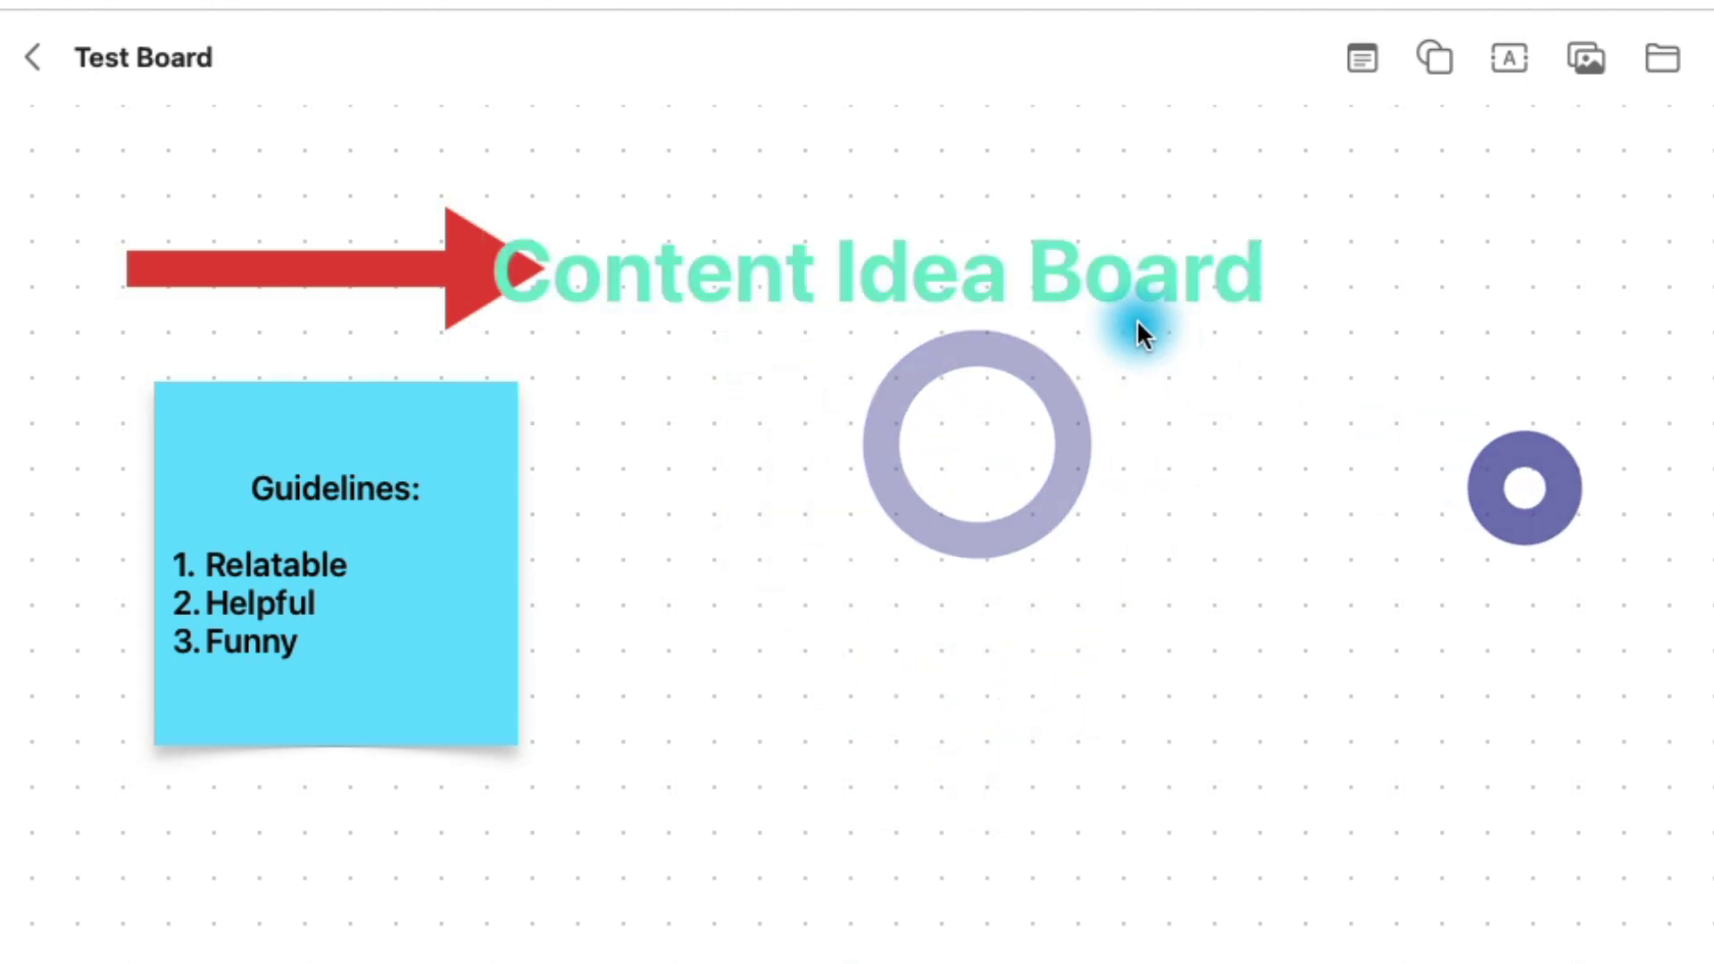
{"action": "left_click_drag", "start_coordinate": [1112, 296], "coordinate": [1194, 281]}
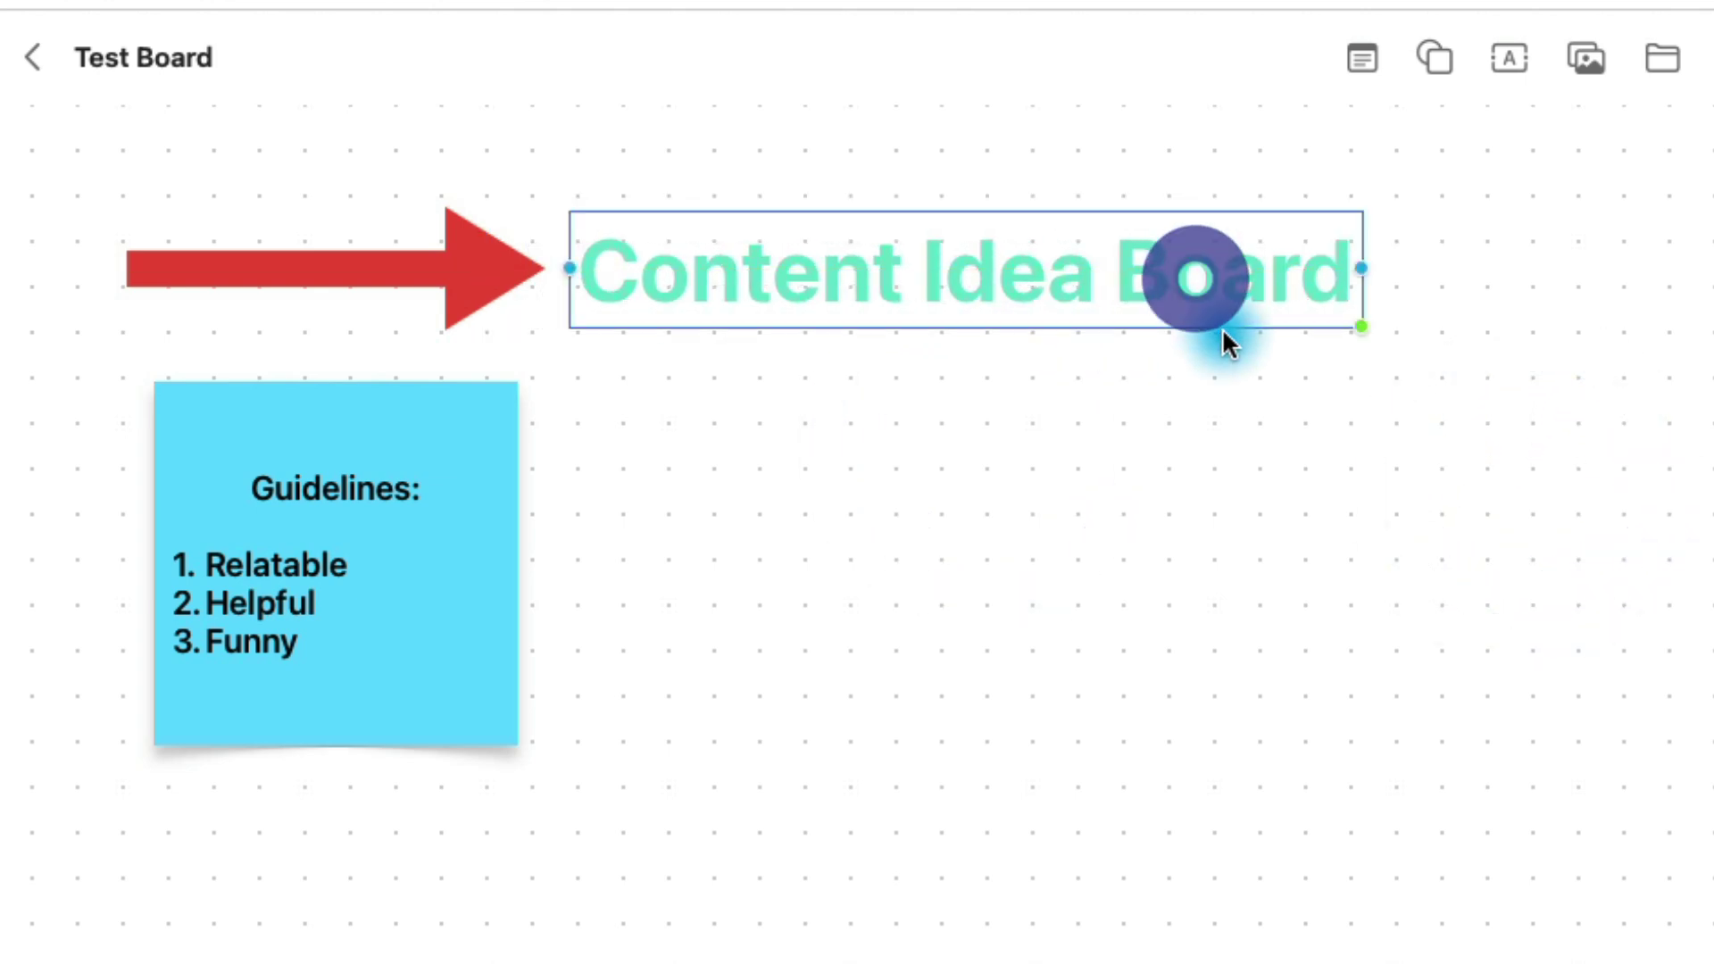
Step: Colour the word 'Board' in the heading purple
{"action": "double_click", "coordinate": [1200, 277]}
{"action": "left_click", "coordinate": [1035, 382]}
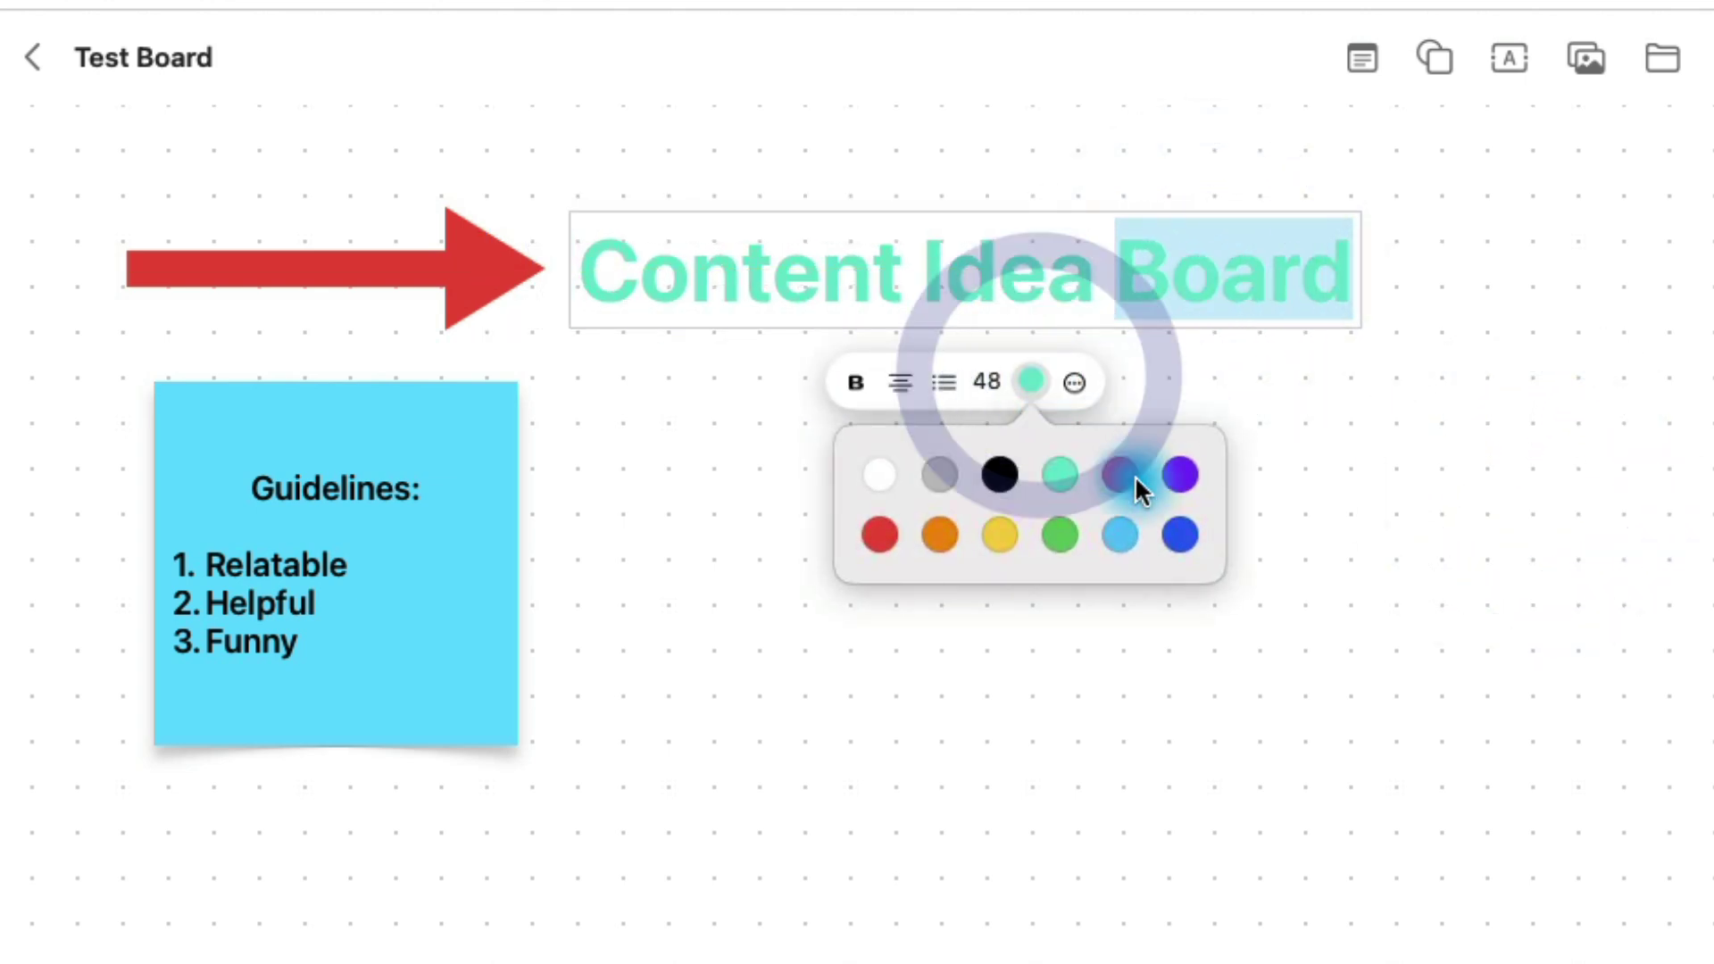
{"action": "left_click", "coordinate": [1178, 471]}
{"action": "left_click", "coordinate": [1457, 452]}
Step: Recolour the entire 'Content Idea Board' heading purple and nudge it slightly right
{"action": "left_click", "coordinate": [1200, 279]}
{"action": "left_click", "coordinate": [1187, 276]}
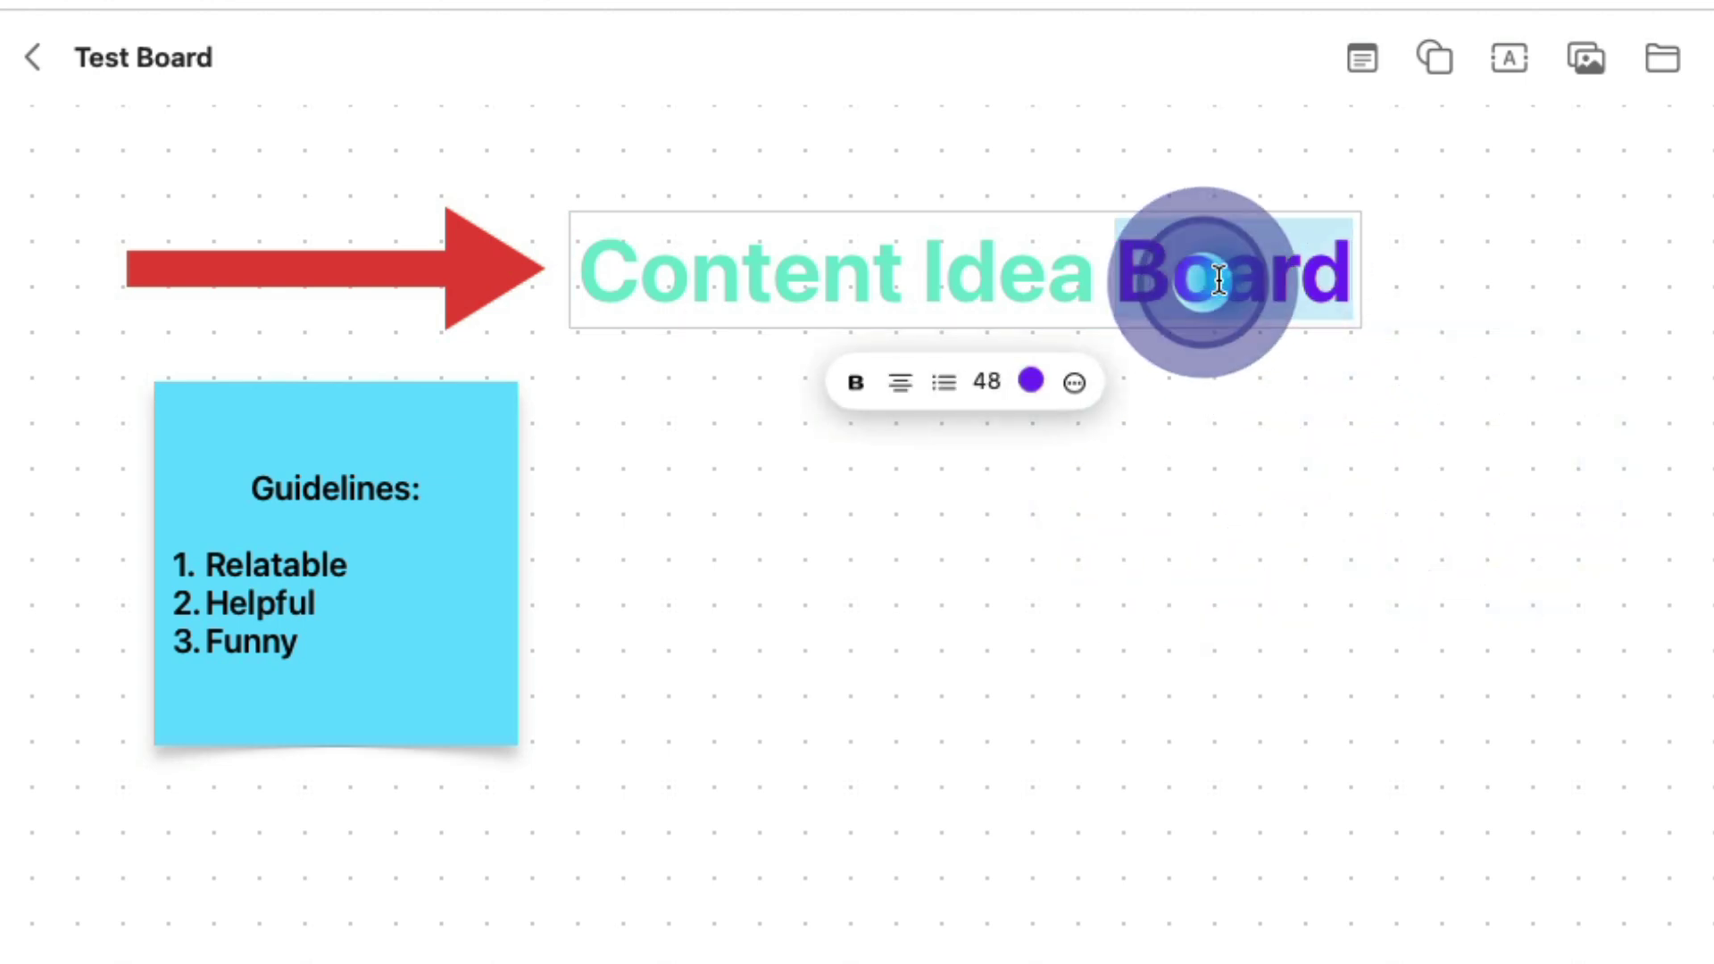
{"action": "left_click", "coordinate": [1268, 279]}
{"action": "left_click_drag", "start_coordinate": [1359, 283], "coordinate": [589, 268]}
{"action": "left_click", "coordinate": [1031, 382]}
{"action": "left_click", "coordinate": [1178, 474]}
{"action": "left_click", "coordinate": [1346, 489]}
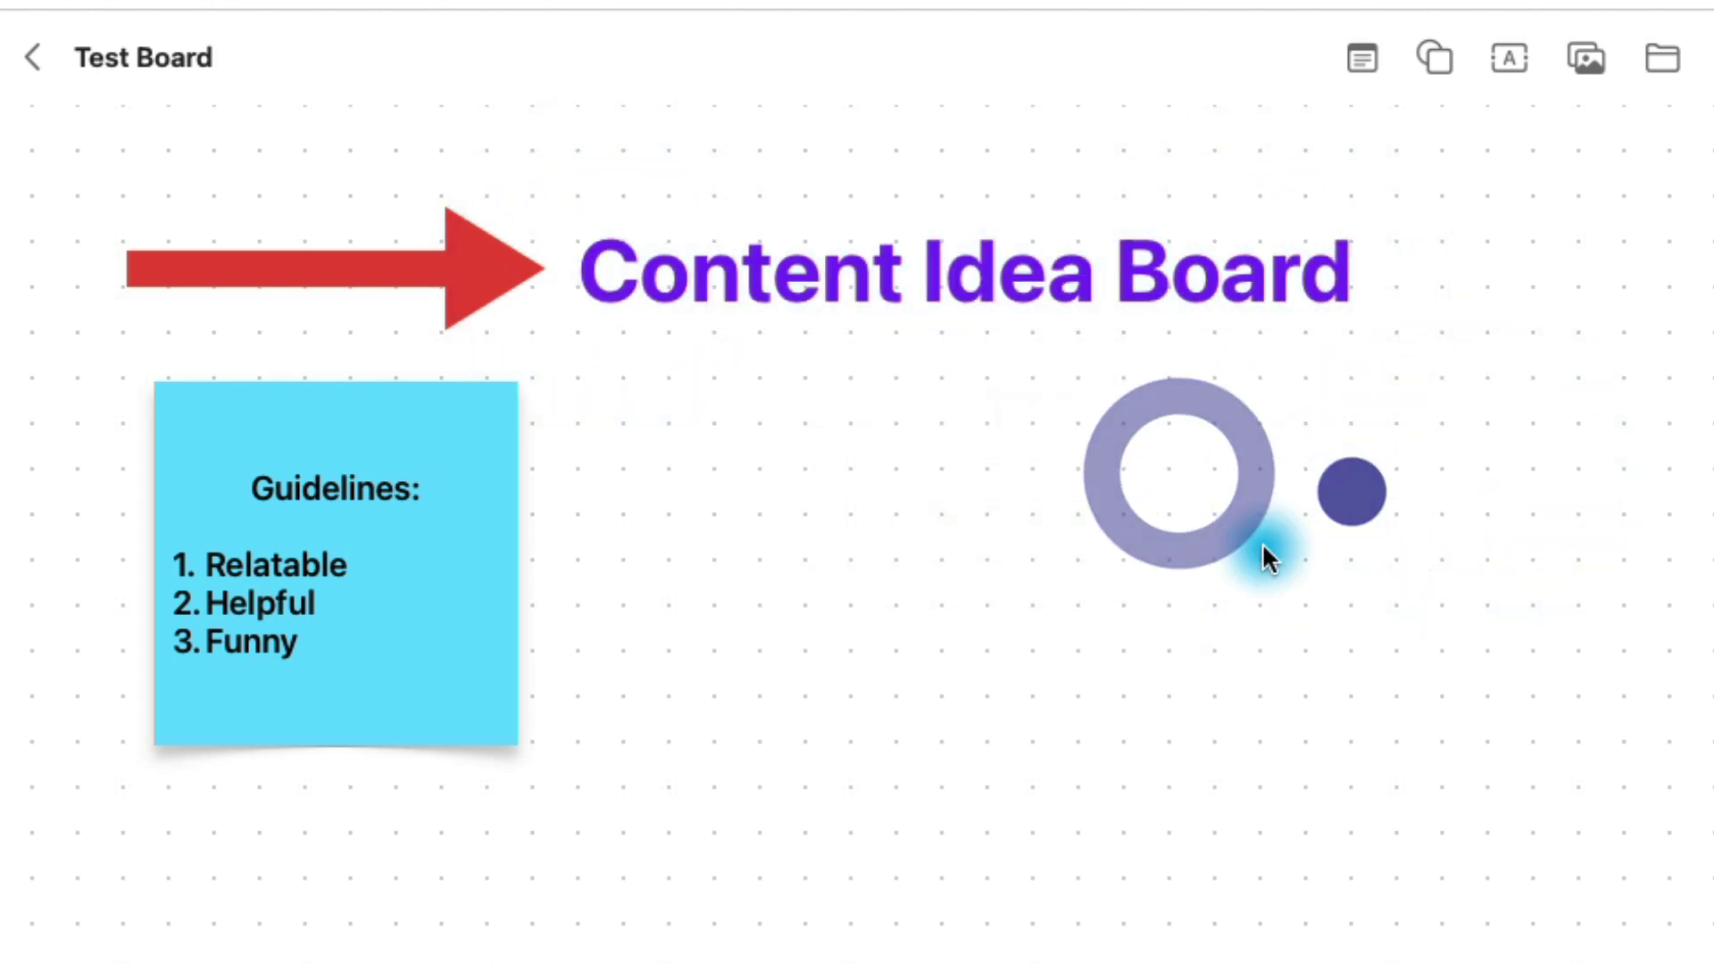
{"action": "left_click_drag", "start_coordinate": [917, 290], "coordinate": [941, 277]}
{"action": "left_click", "coordinate": [941, 406]}
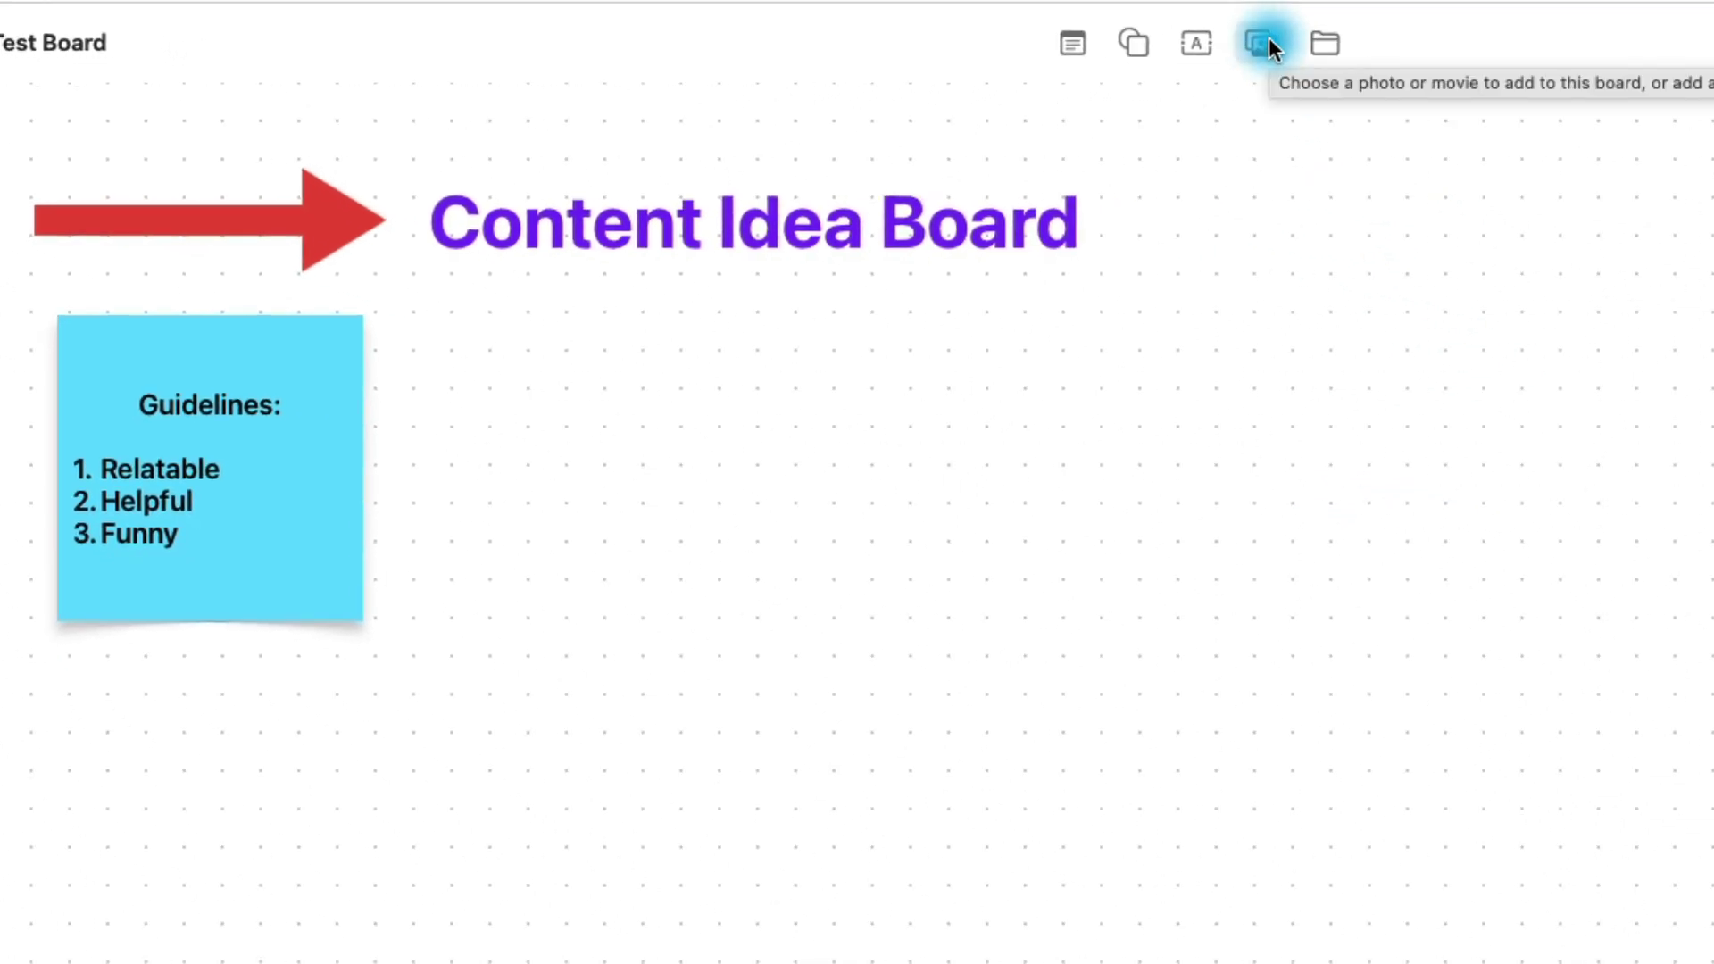
{"action": "left_click", "coordinate": [1267, 40]}
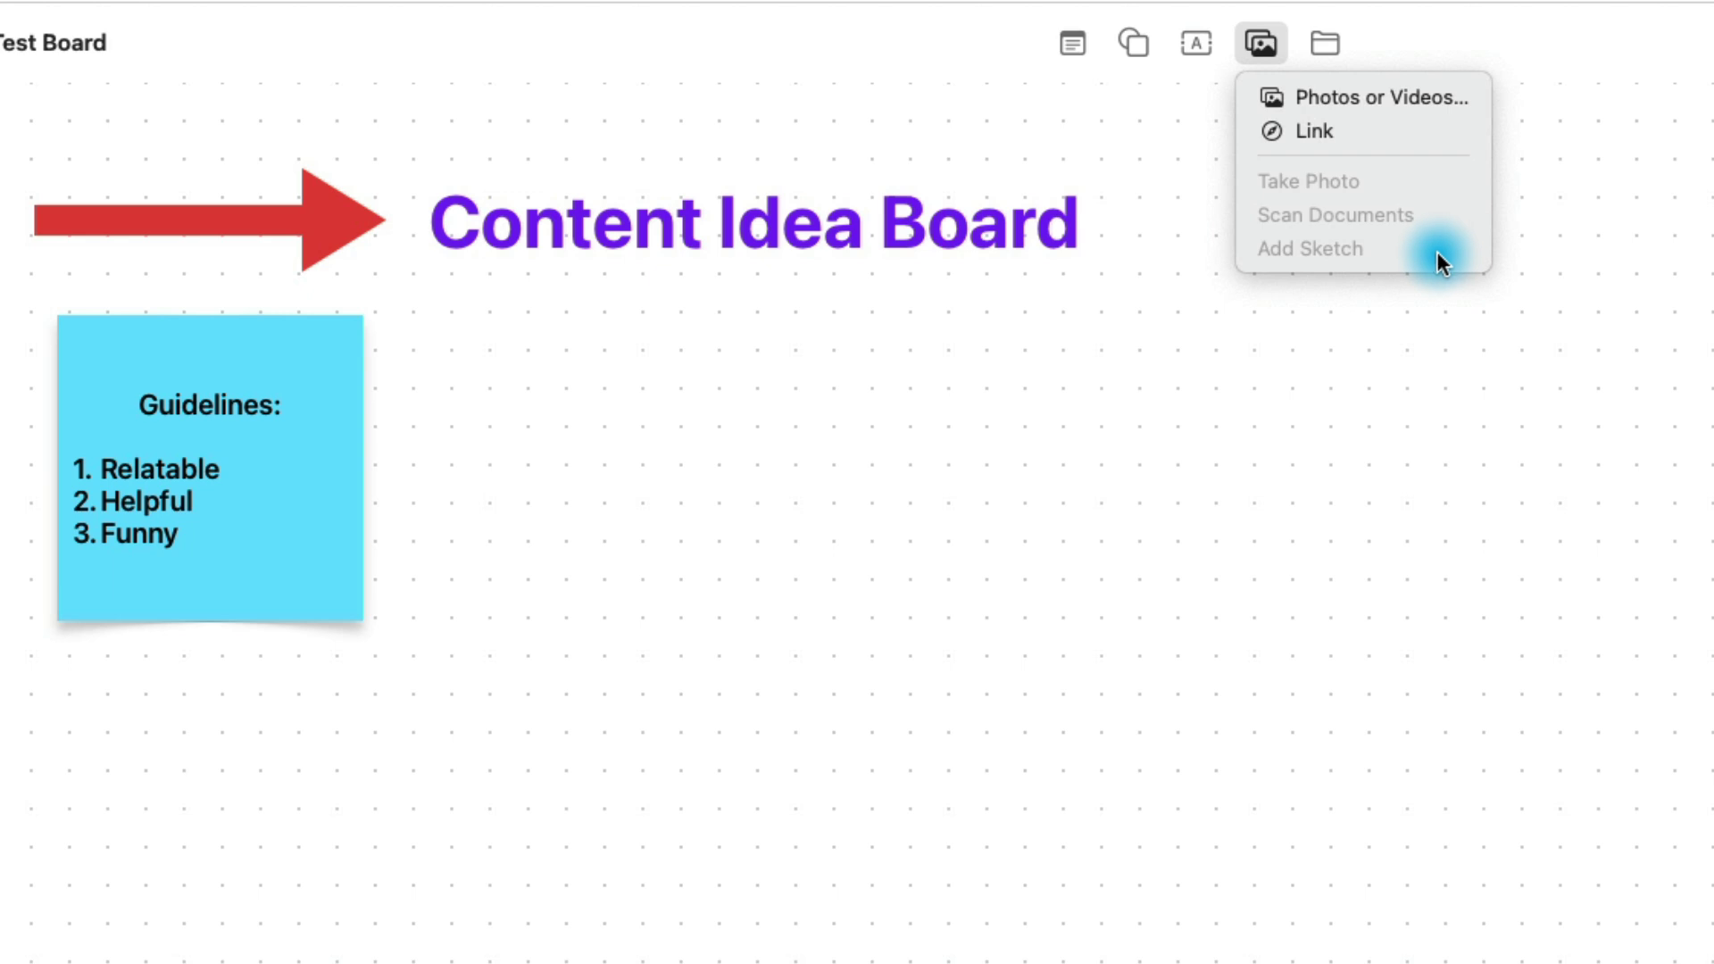
{"action": "left_click", "coordinate": [1477, 100]}
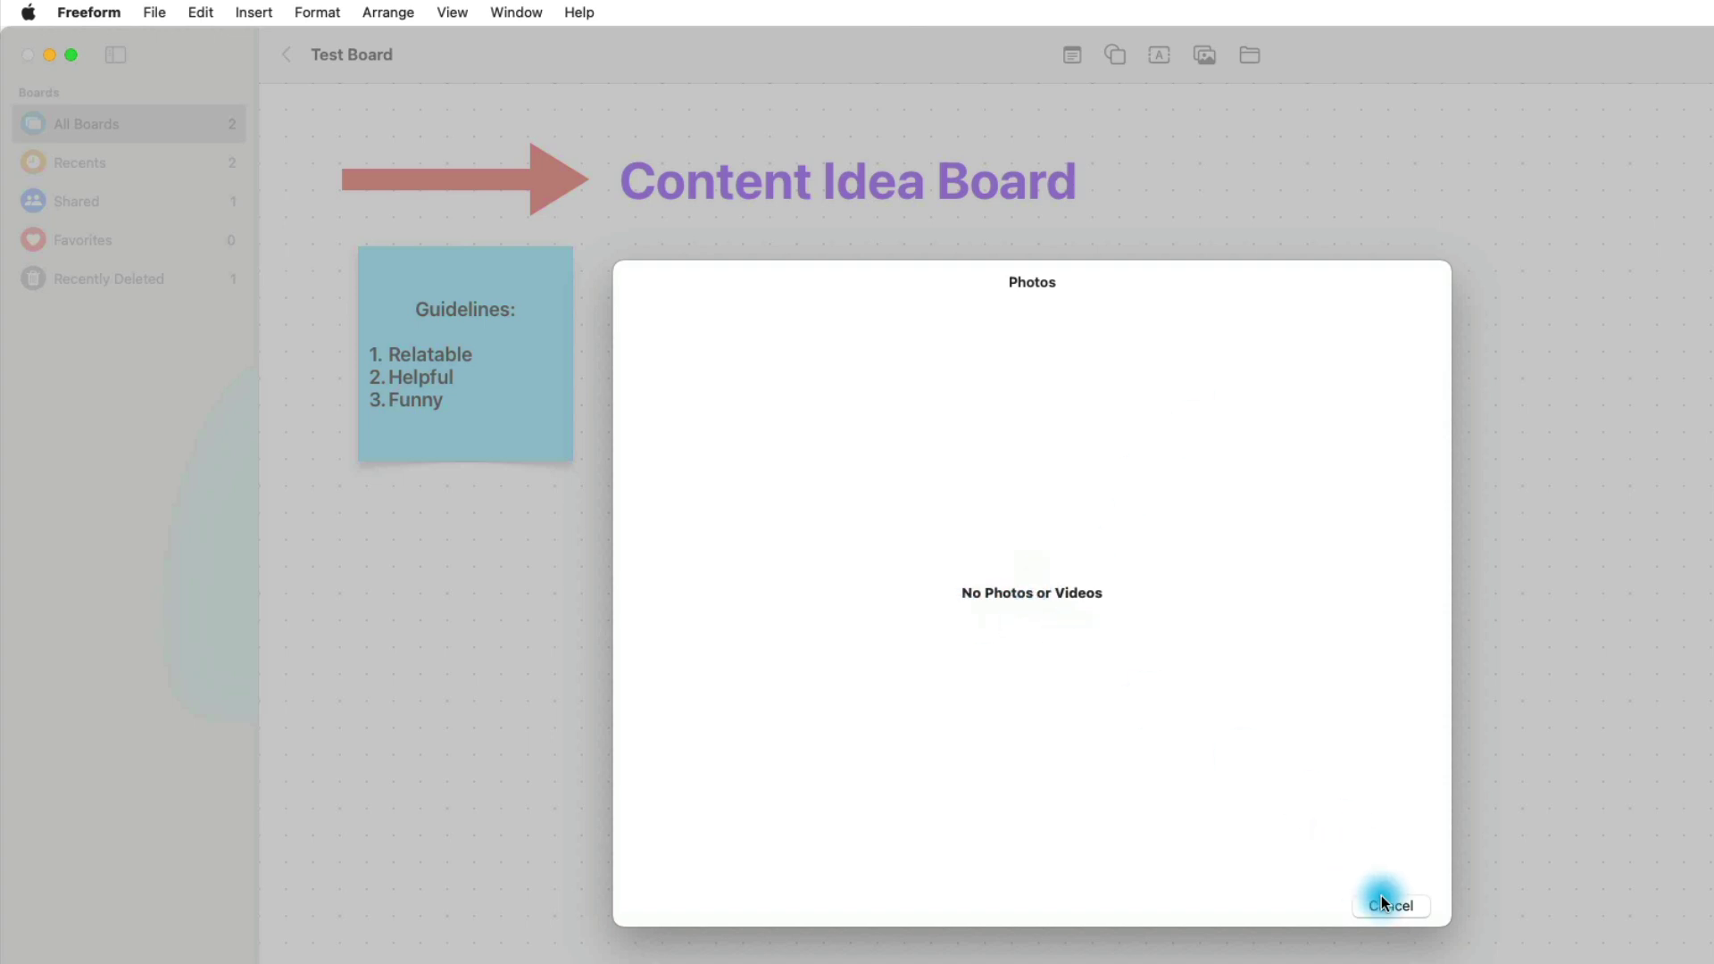
{"action": "left_click", "coordinate": [1386, 903]}
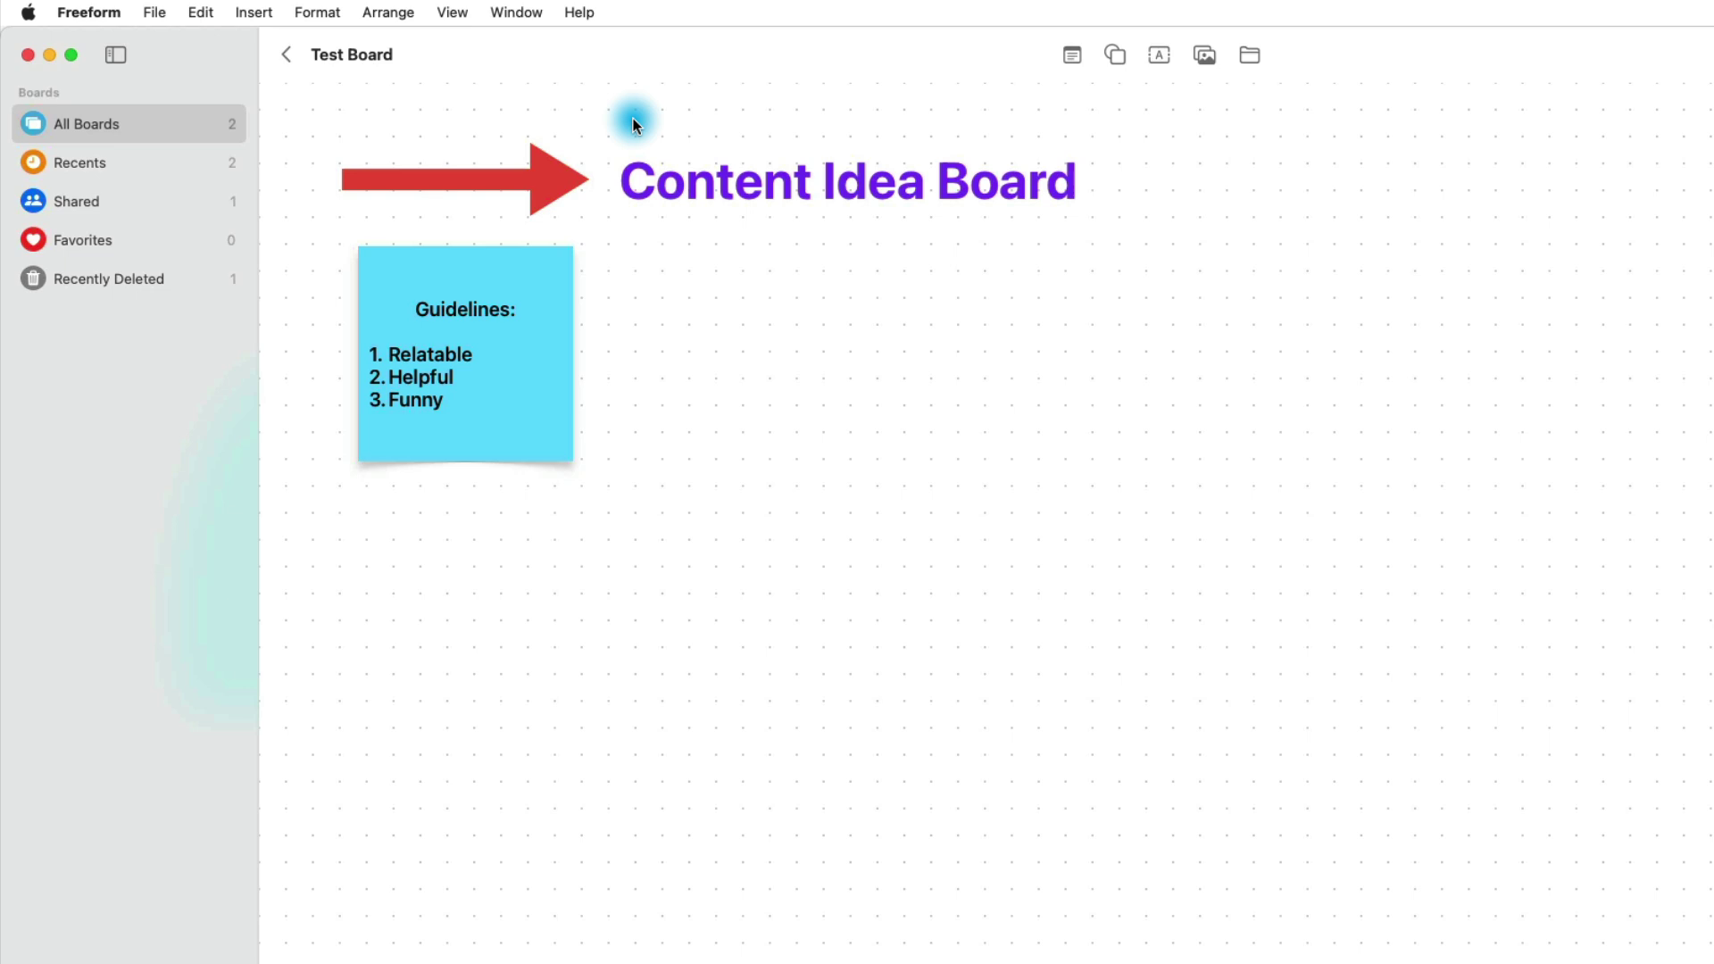
Step: Insert the CuteKitten.jpg photo onto the board from Insert > Choose…
{"action": "left_click", "coordinate": [260, 15]}
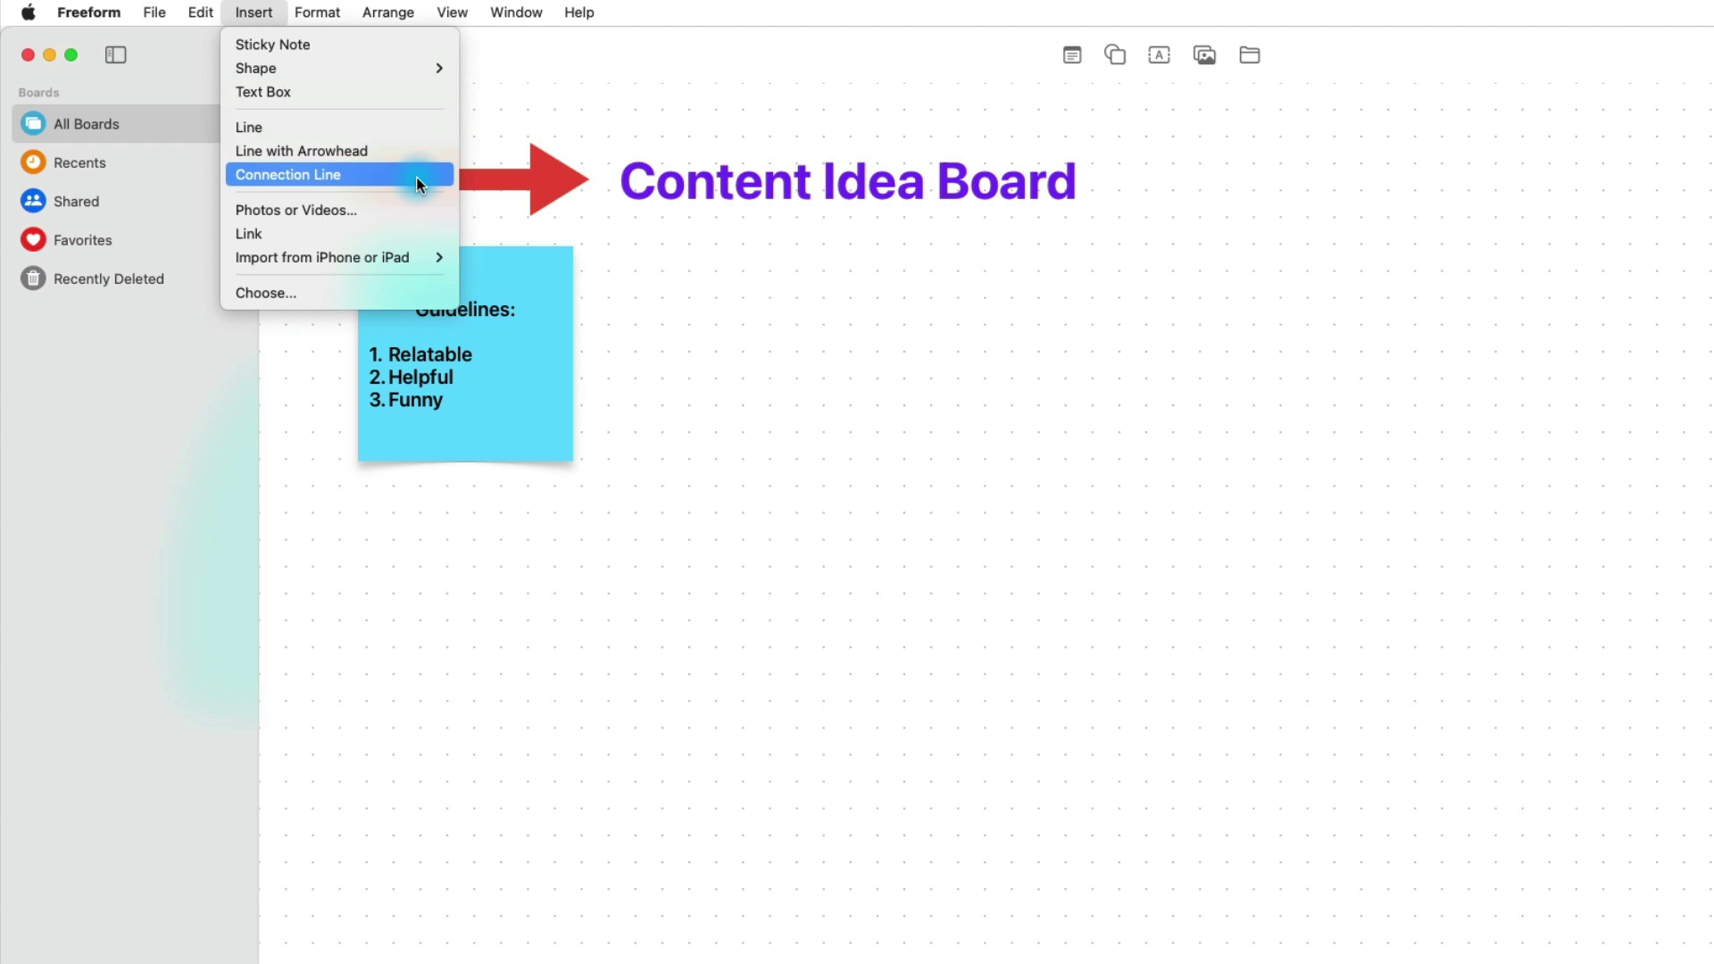
{"action": "left_click", "coordinate": [404, 291]}
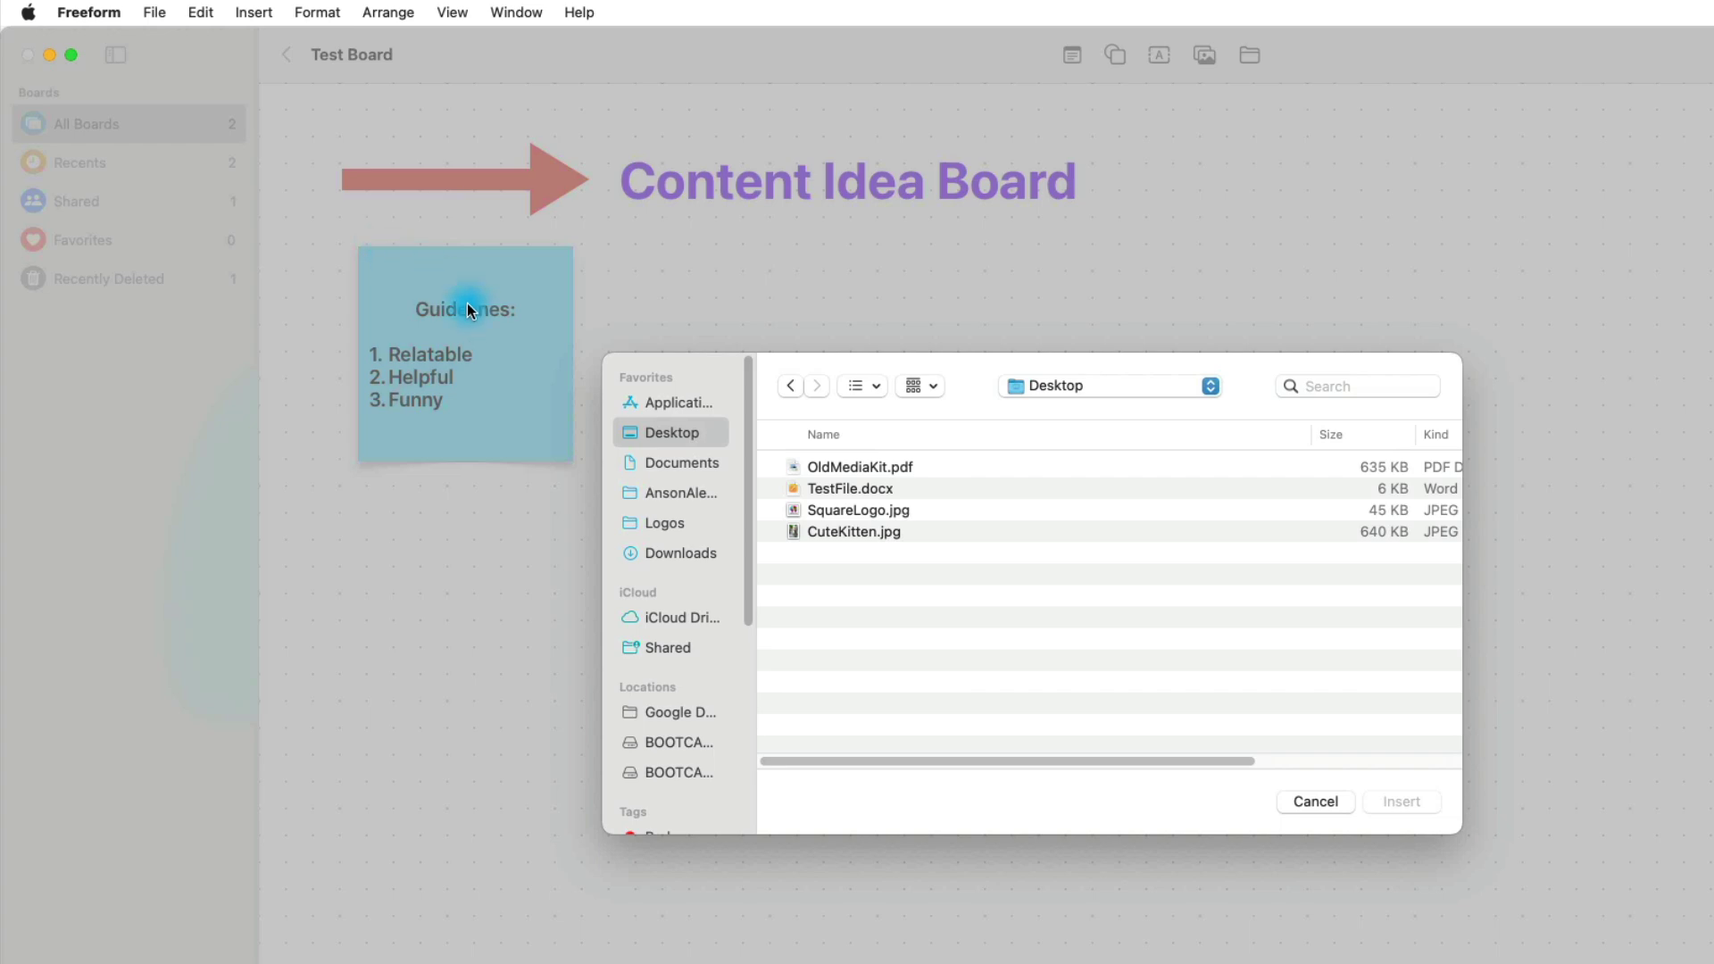
{"action": "left_click", "coordinate": [823, 538]}
{"action": "left_click", "coordinate": [1401, 802]}
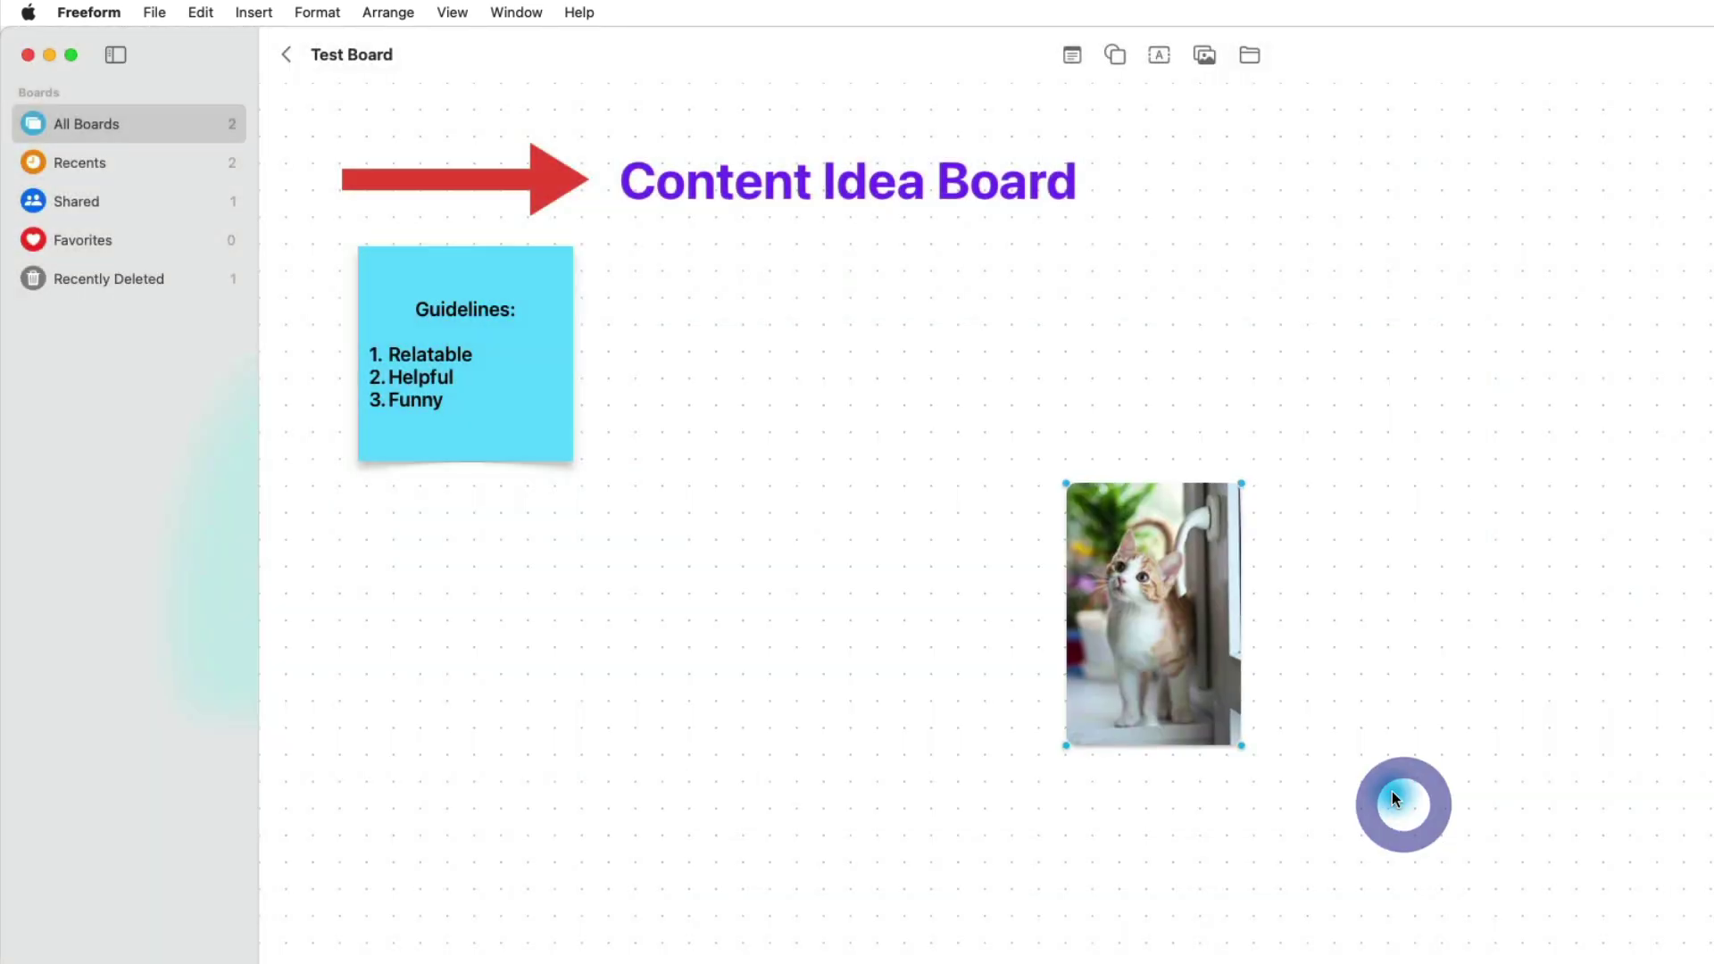
Step: Resize the kitten photo to 133×200 pt and align it level with the sticky note
{"action": "left_click", "coordinate": [1169, 614]}
{"action": "left_click_drag", "start_coordinate": [1168, 609], "coordinate": [1179, 348]}
{"action": "left_click_drag", "start_coordinate": [1259, 493], "coordinate": [1592, 735]}
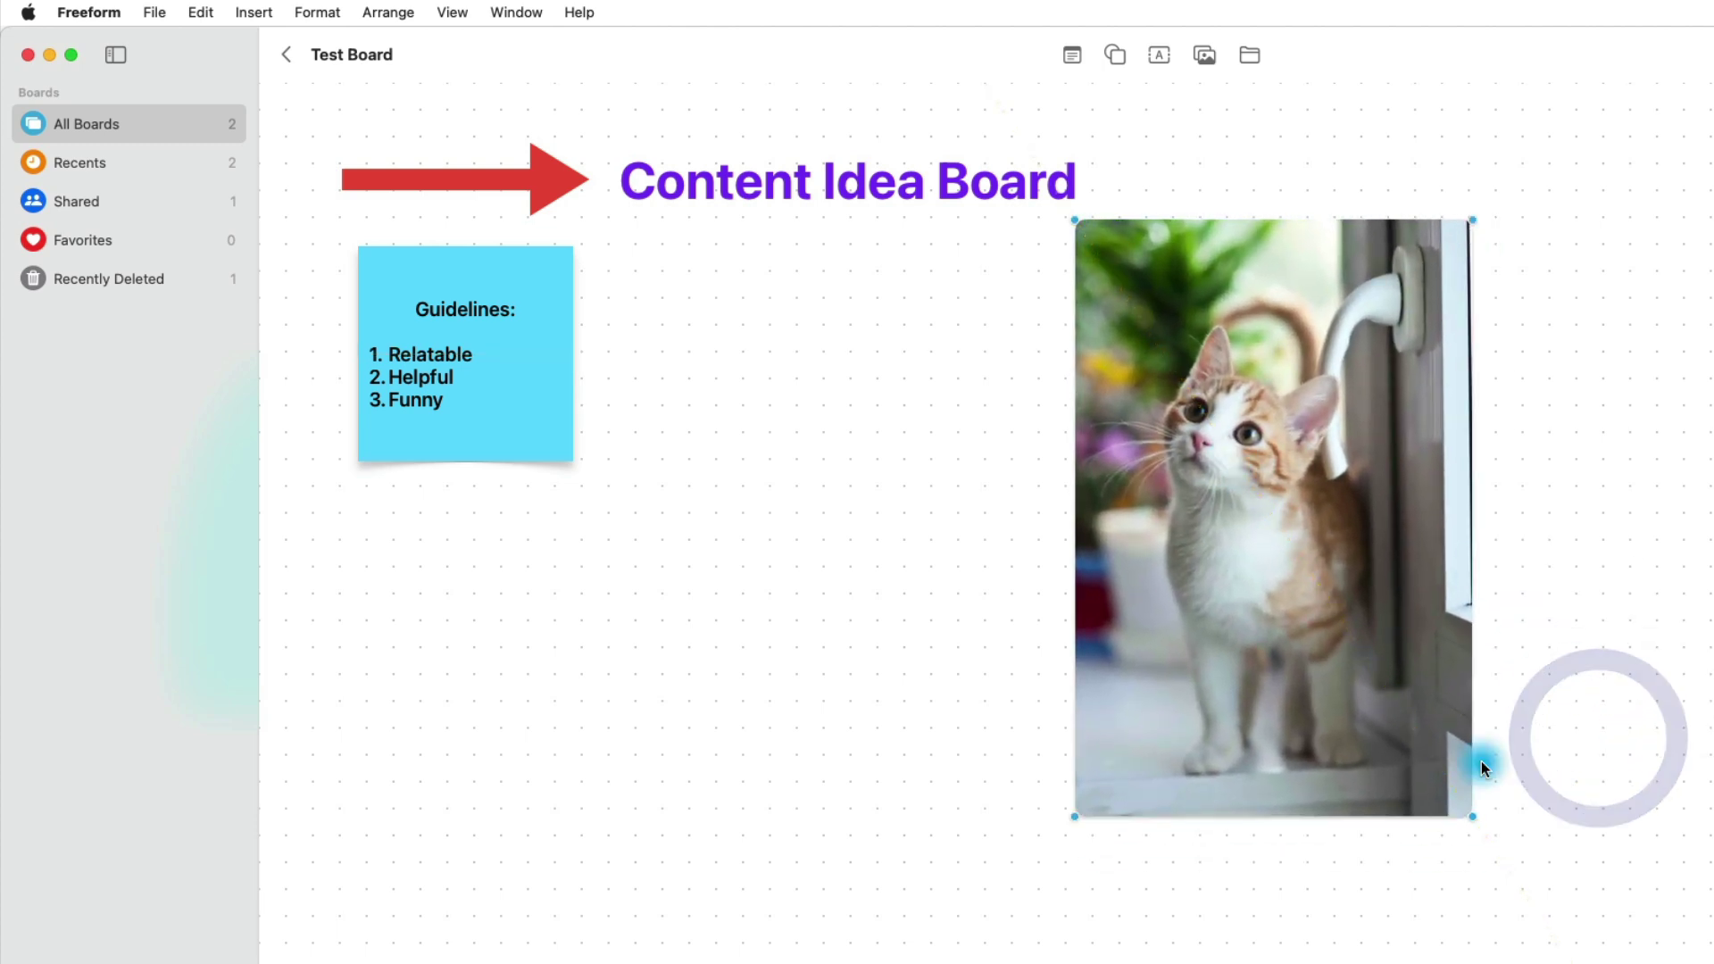
{"action": "left_click_drag", "start_coordinate": [1473, 812], "coordinate": [1202, 436]}
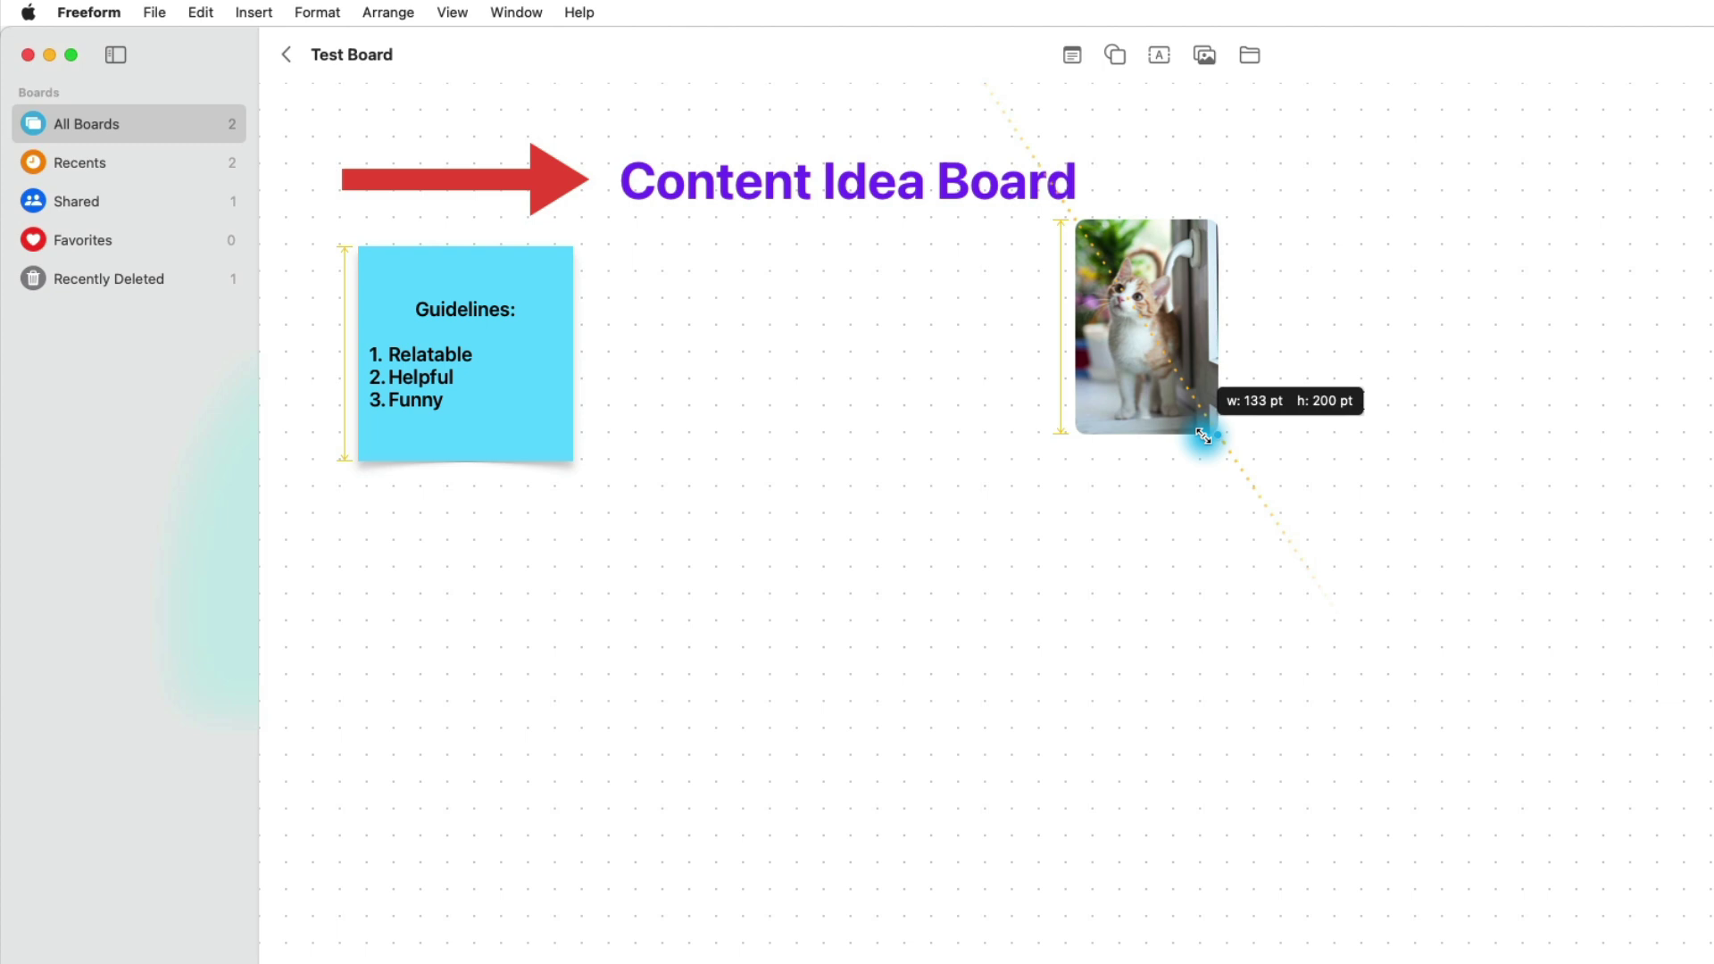
{"action": "left_click_drag", "start_coordinate": [1202, 436], "coordinate": [1202, 436]}
{"action": "left_click_drag", "start_coordinate": [1187, 398], "coordinate": [1217, 462]}
{"action": "left_click_drag", "start_coordinate": [1211, 243], "coordinate": [1216, 241]}
{"action": "left_click", "coordinate": [1292, 318]}
{"action": "left_click_drag", "start_coordinate": [1172, 339], "coordinate": [1185, 340]}
{"action": "left_click", "coordinate": [1287, 344]}
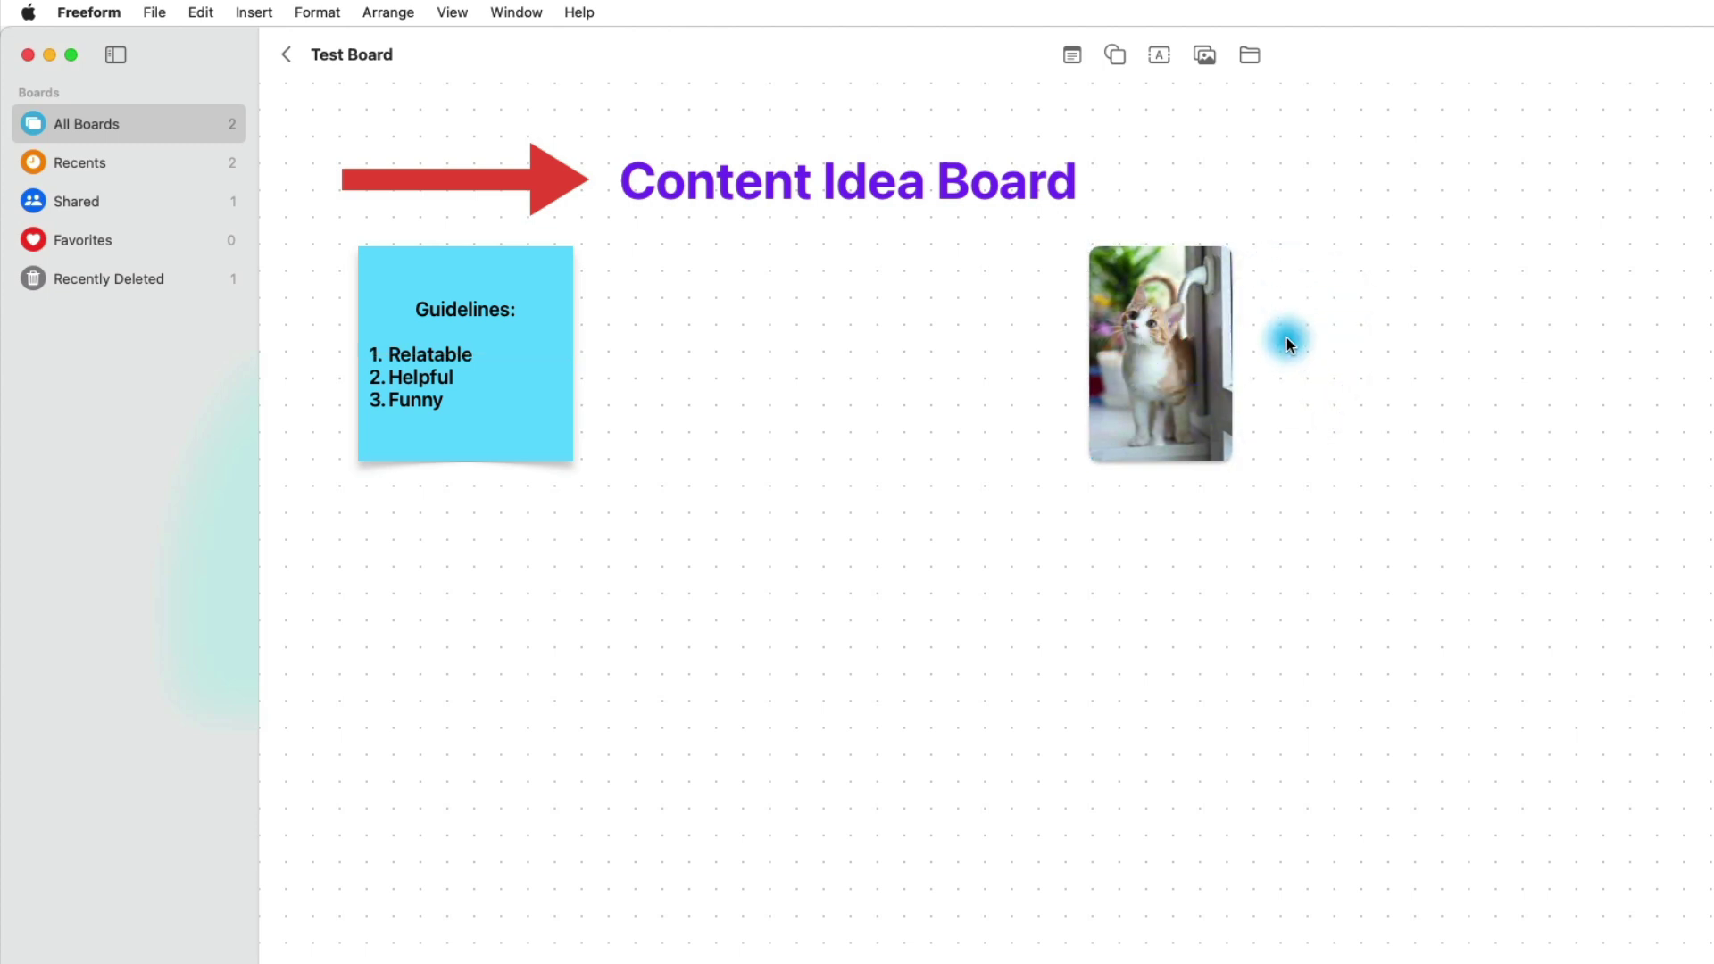
Step: Attach TestFile.docx from the Desktop to the board beside the kitten photo
{"action": "left_click", "coordinate": [1252, 57]}
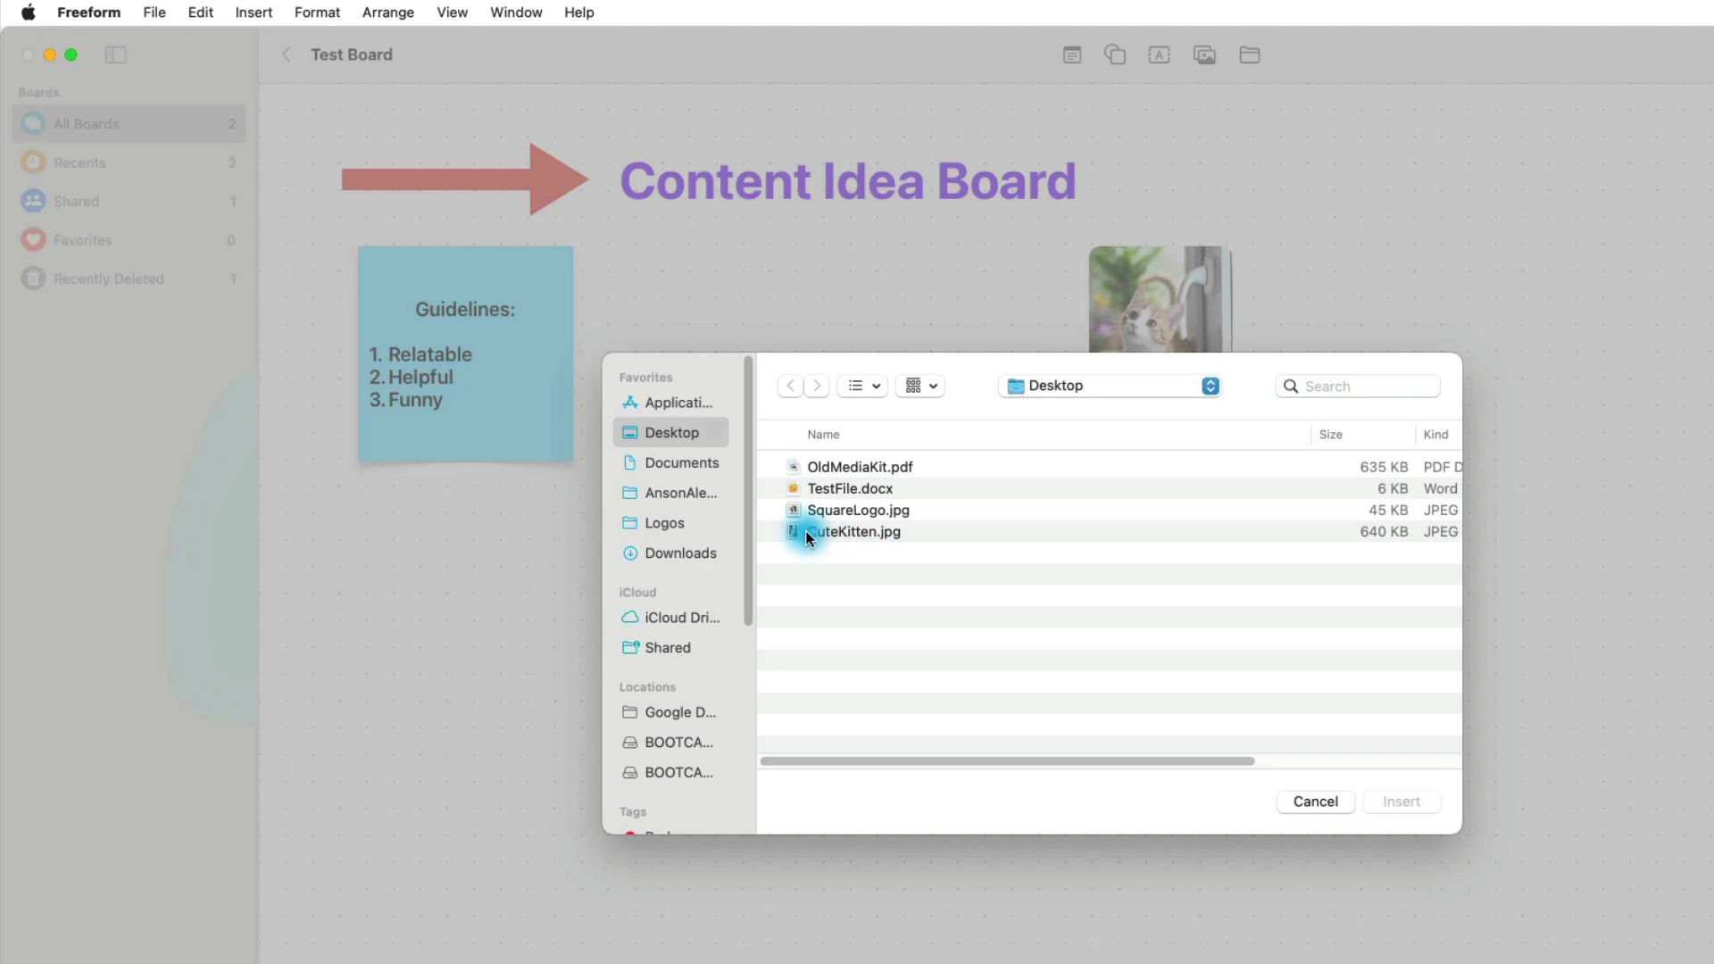
{"action": "left_click", "coordinate": [822, 497]}
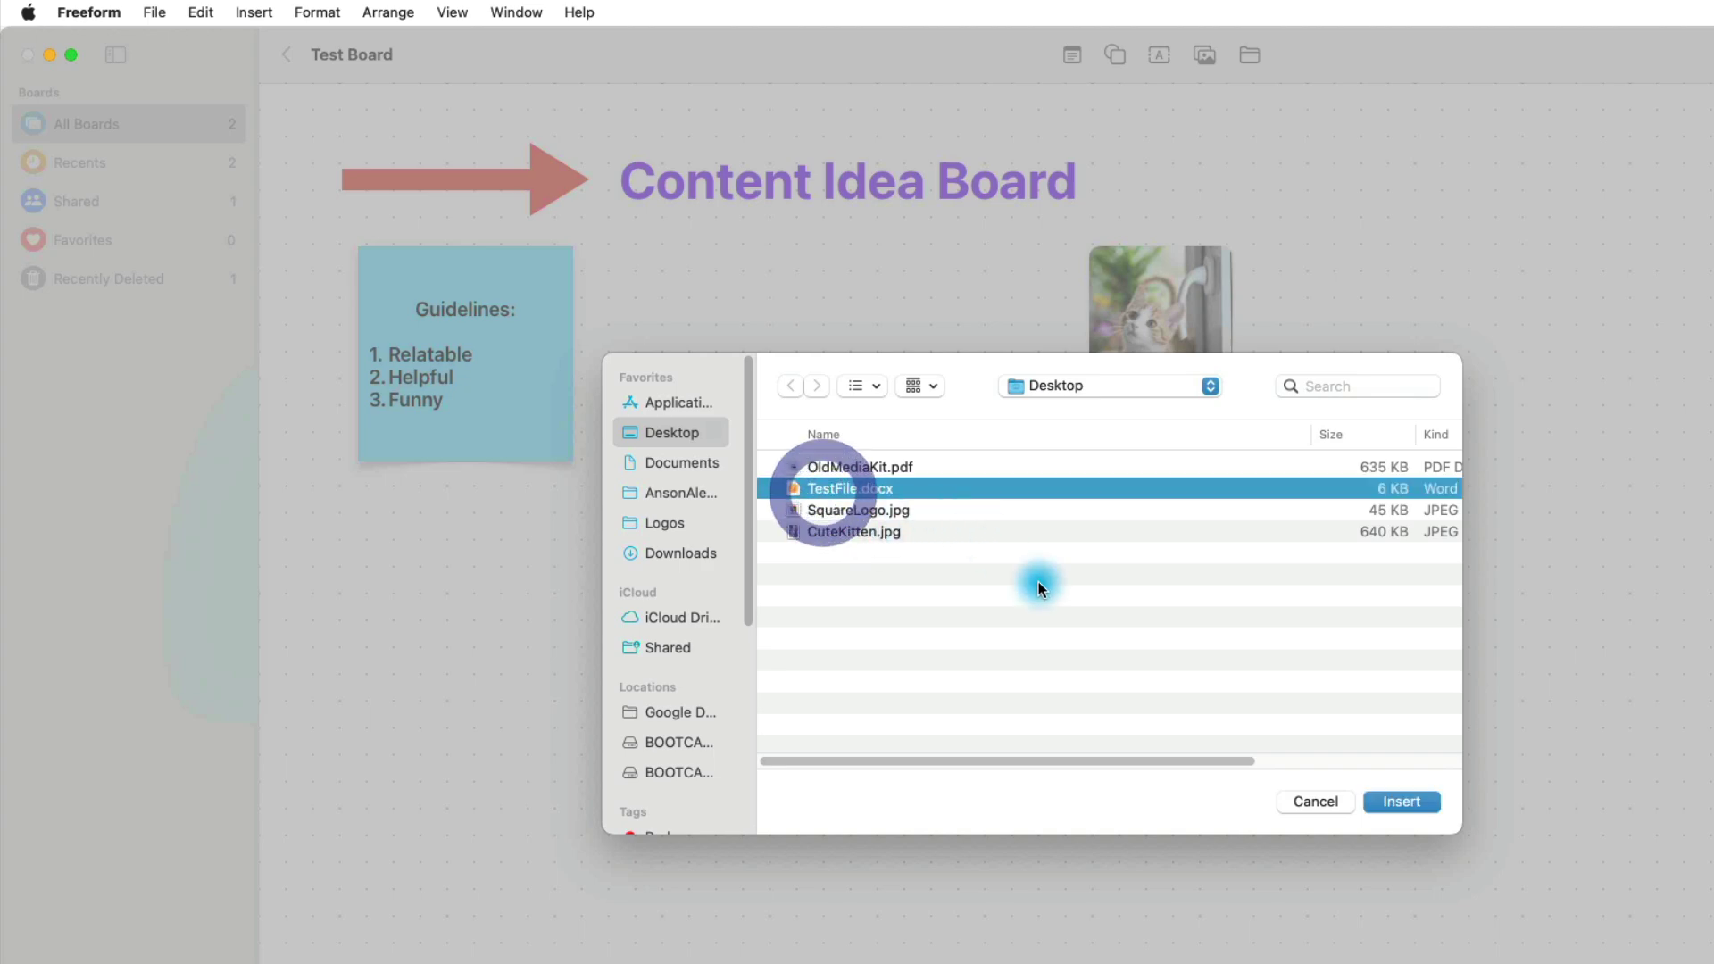
{"action": "left_click", "coordinate": [1389, 800]}
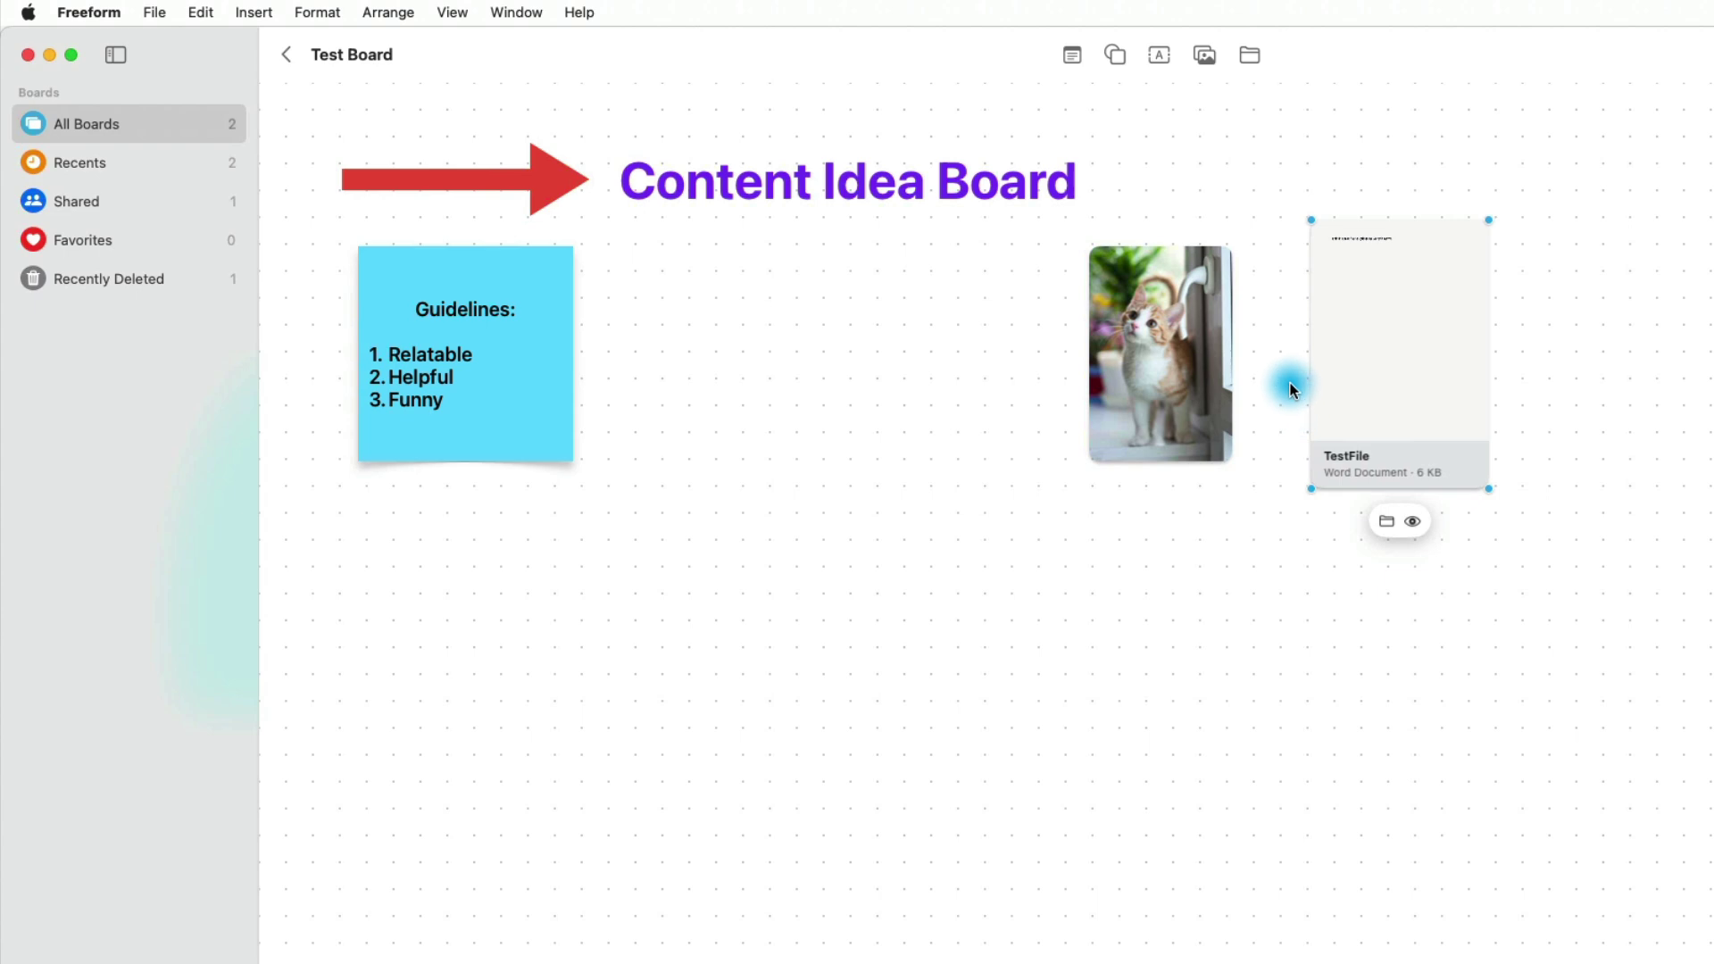
{"action": "left_click", "coordinate": [1049, 580]}
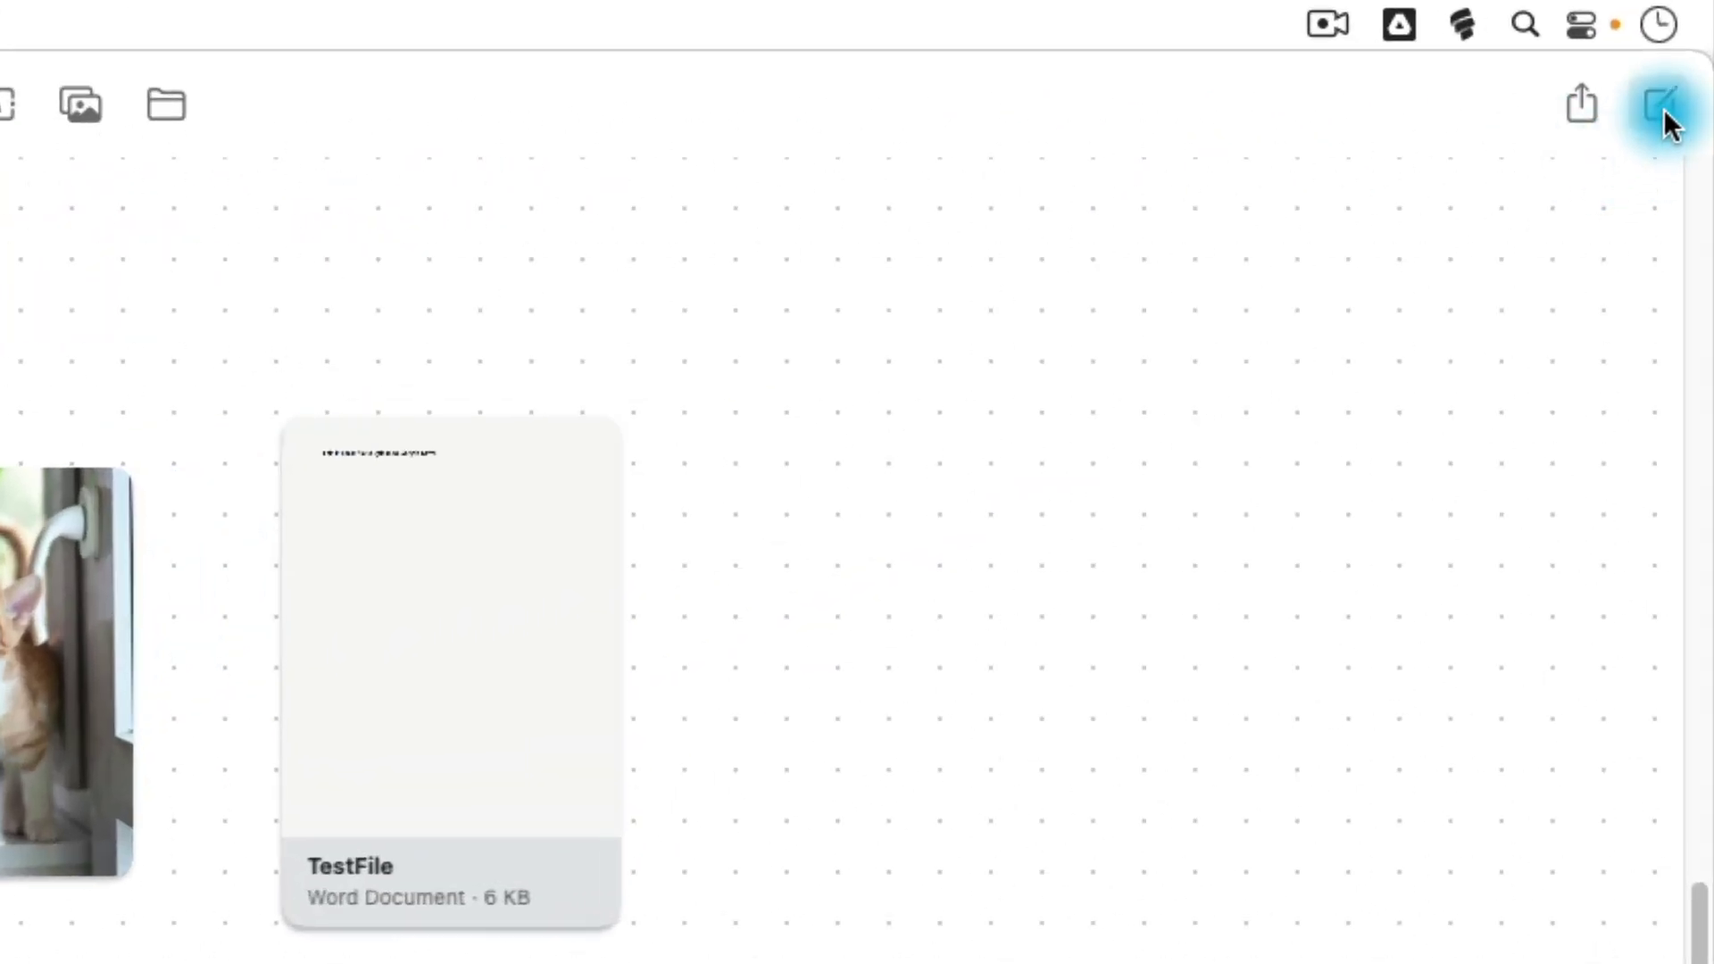
Step: Share Test Board through Mail, sending the invitation to the recipient's e-mail address
{"action": "left_click", "coordinate": [1586, 116]}
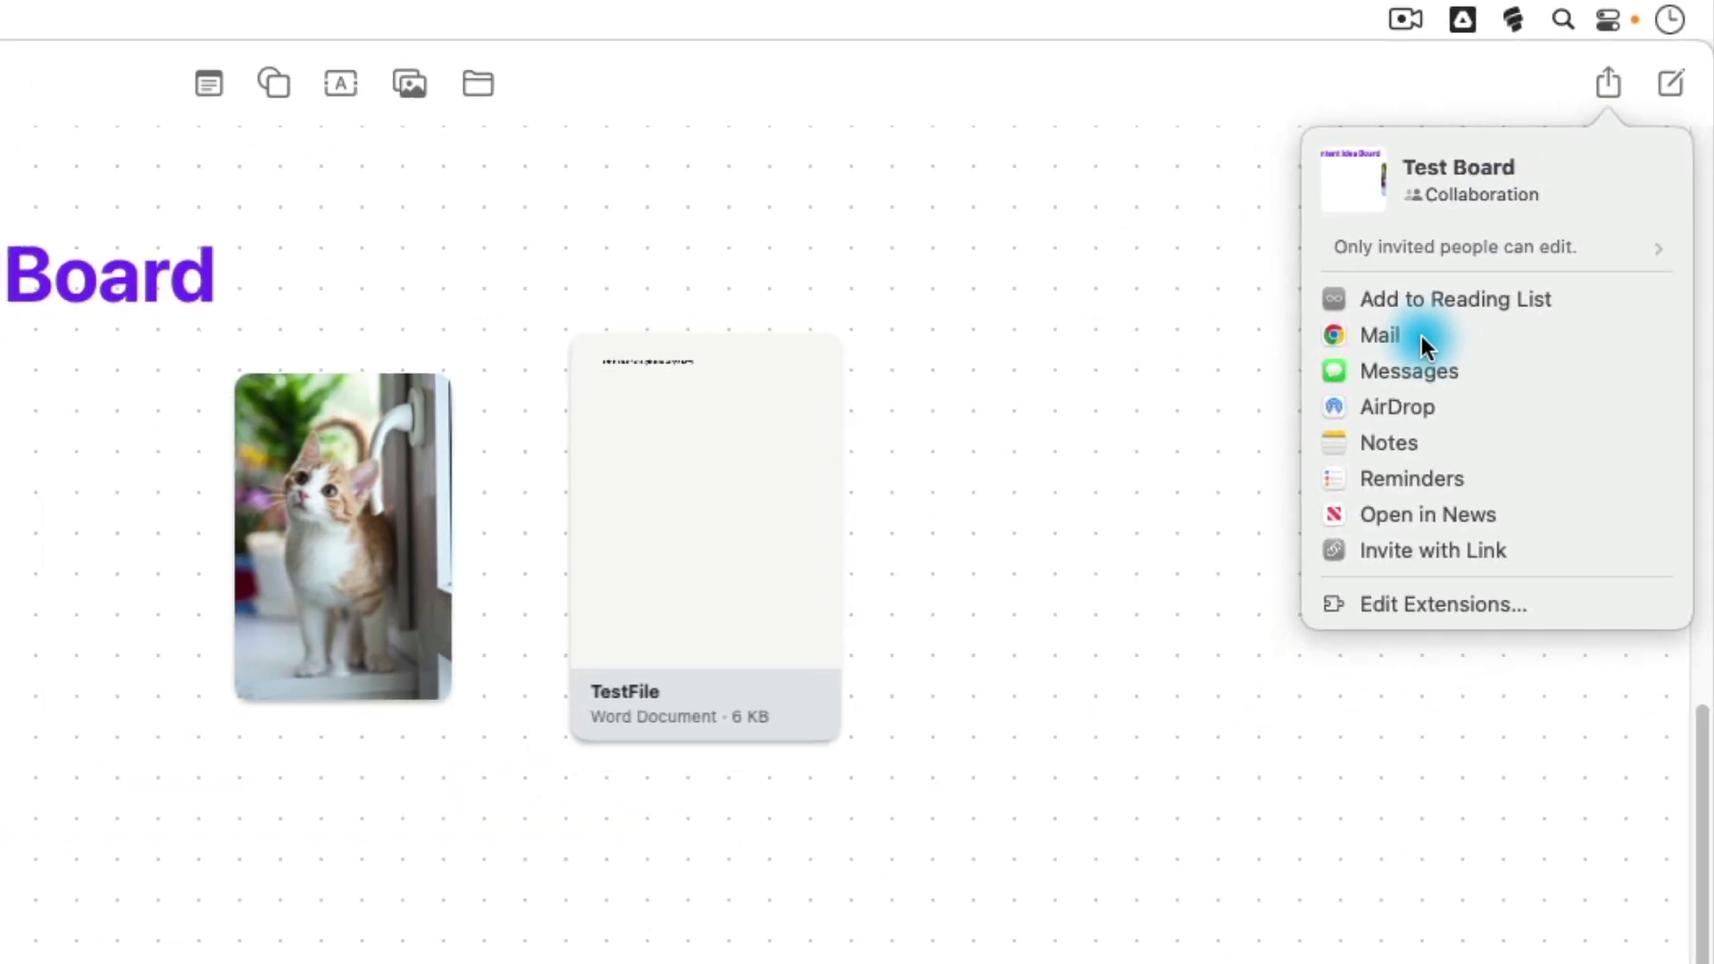
{"action": "left_click", "coordinate": [1379, 420]}
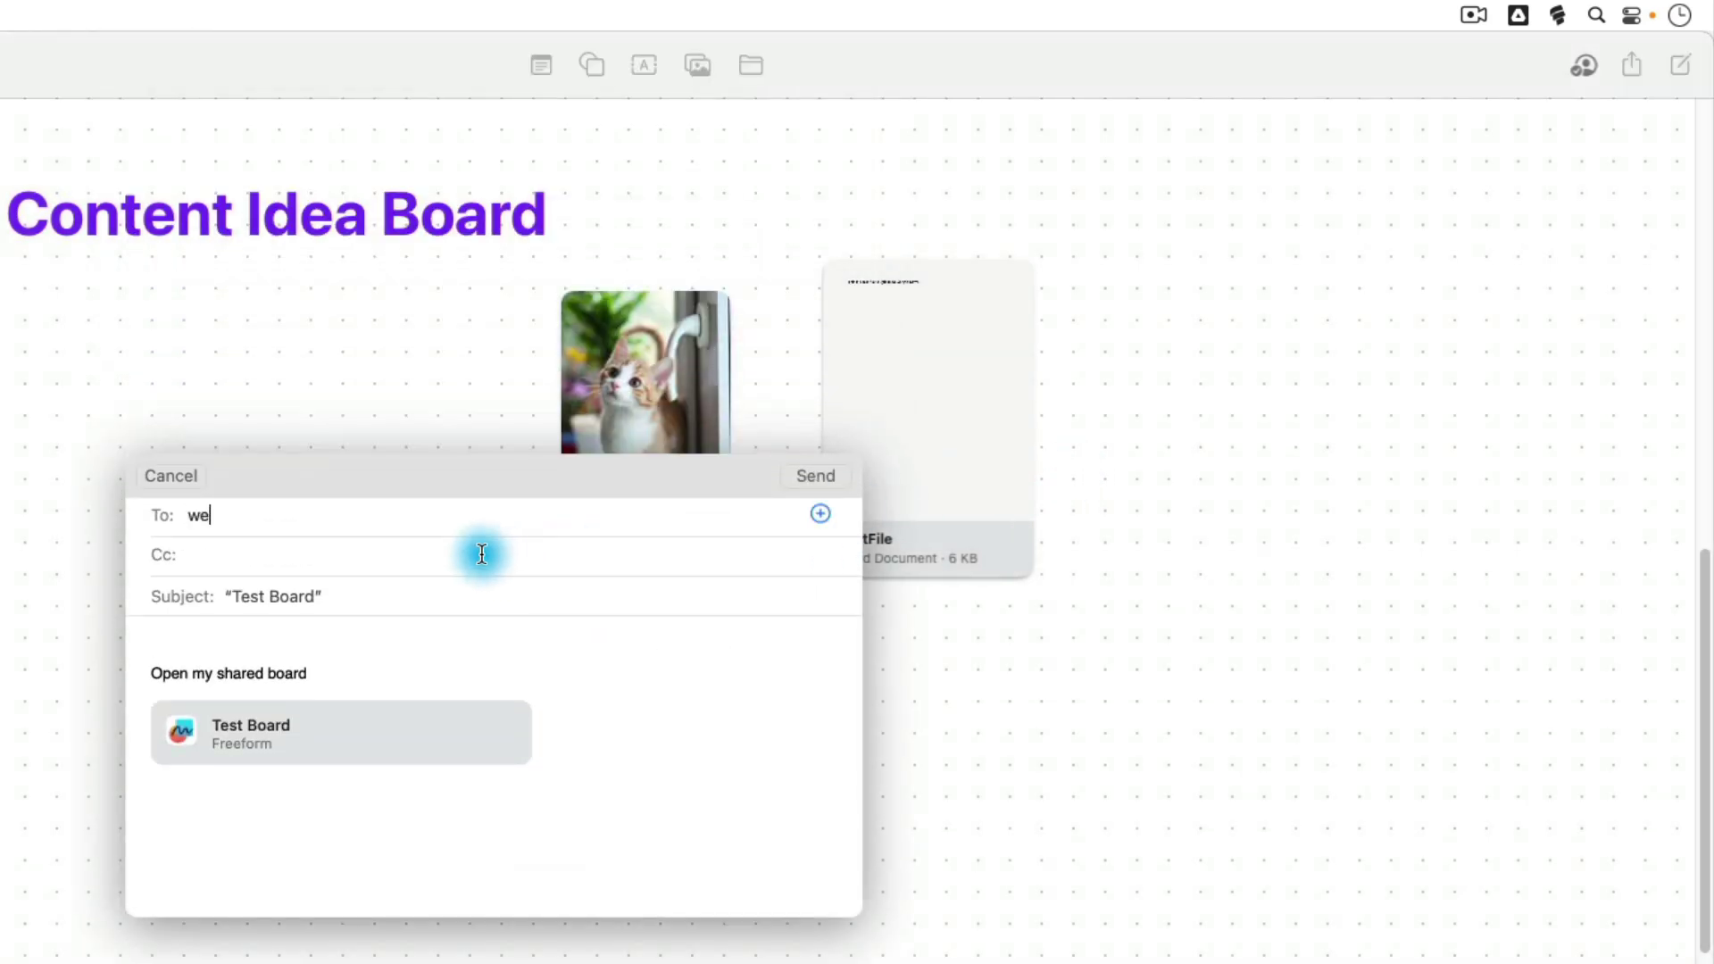
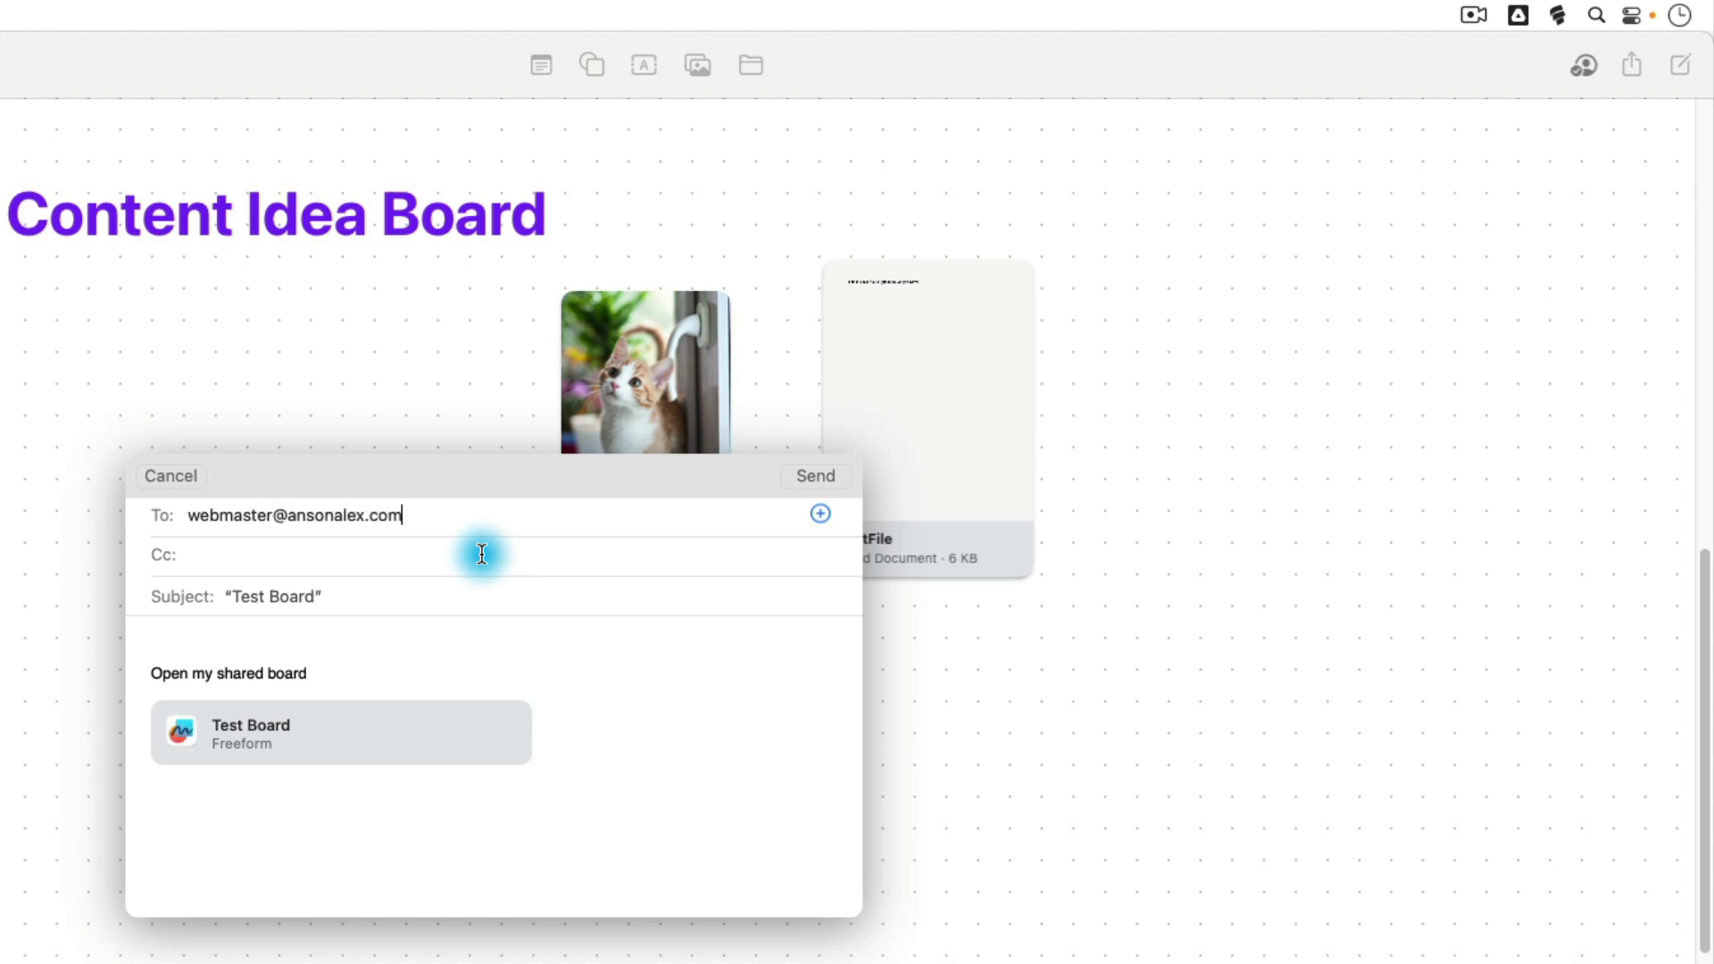
{"action": "left_click", "coordinate": [809, 478]}
{"action": "left_click", "coordinate": [812, 480]}
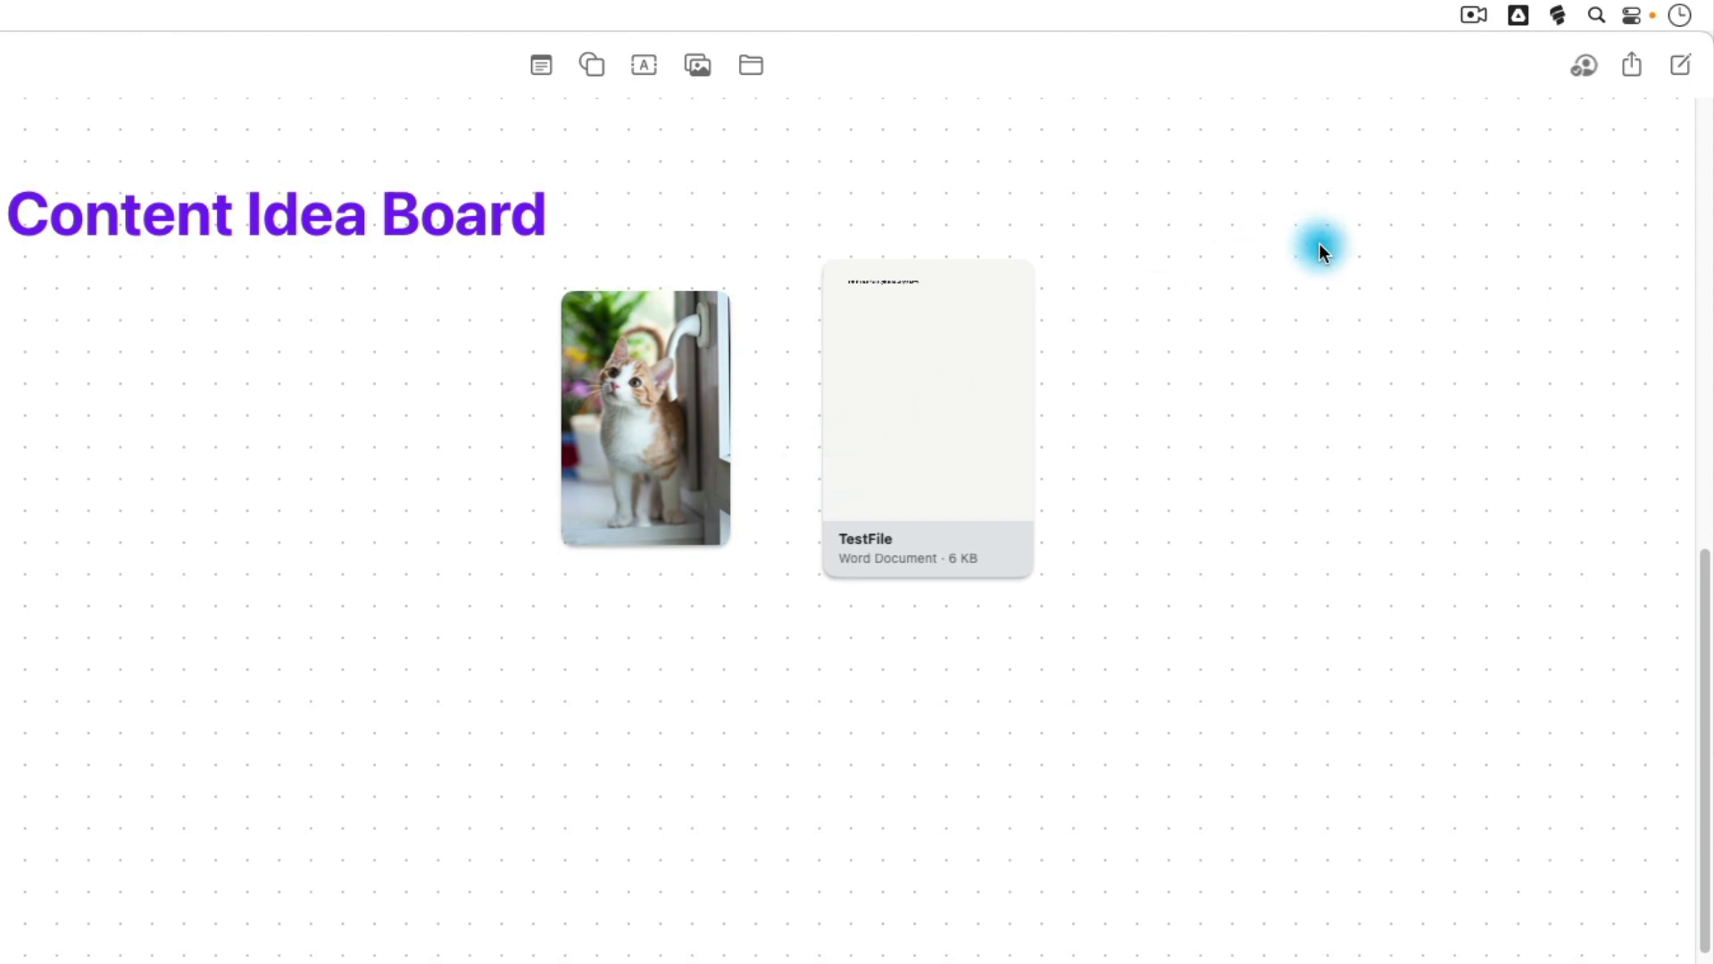
Step: Open the collaboration popover to view Test Board's current participants
{"action": "left_click", "coordinate": [1526, 64]}
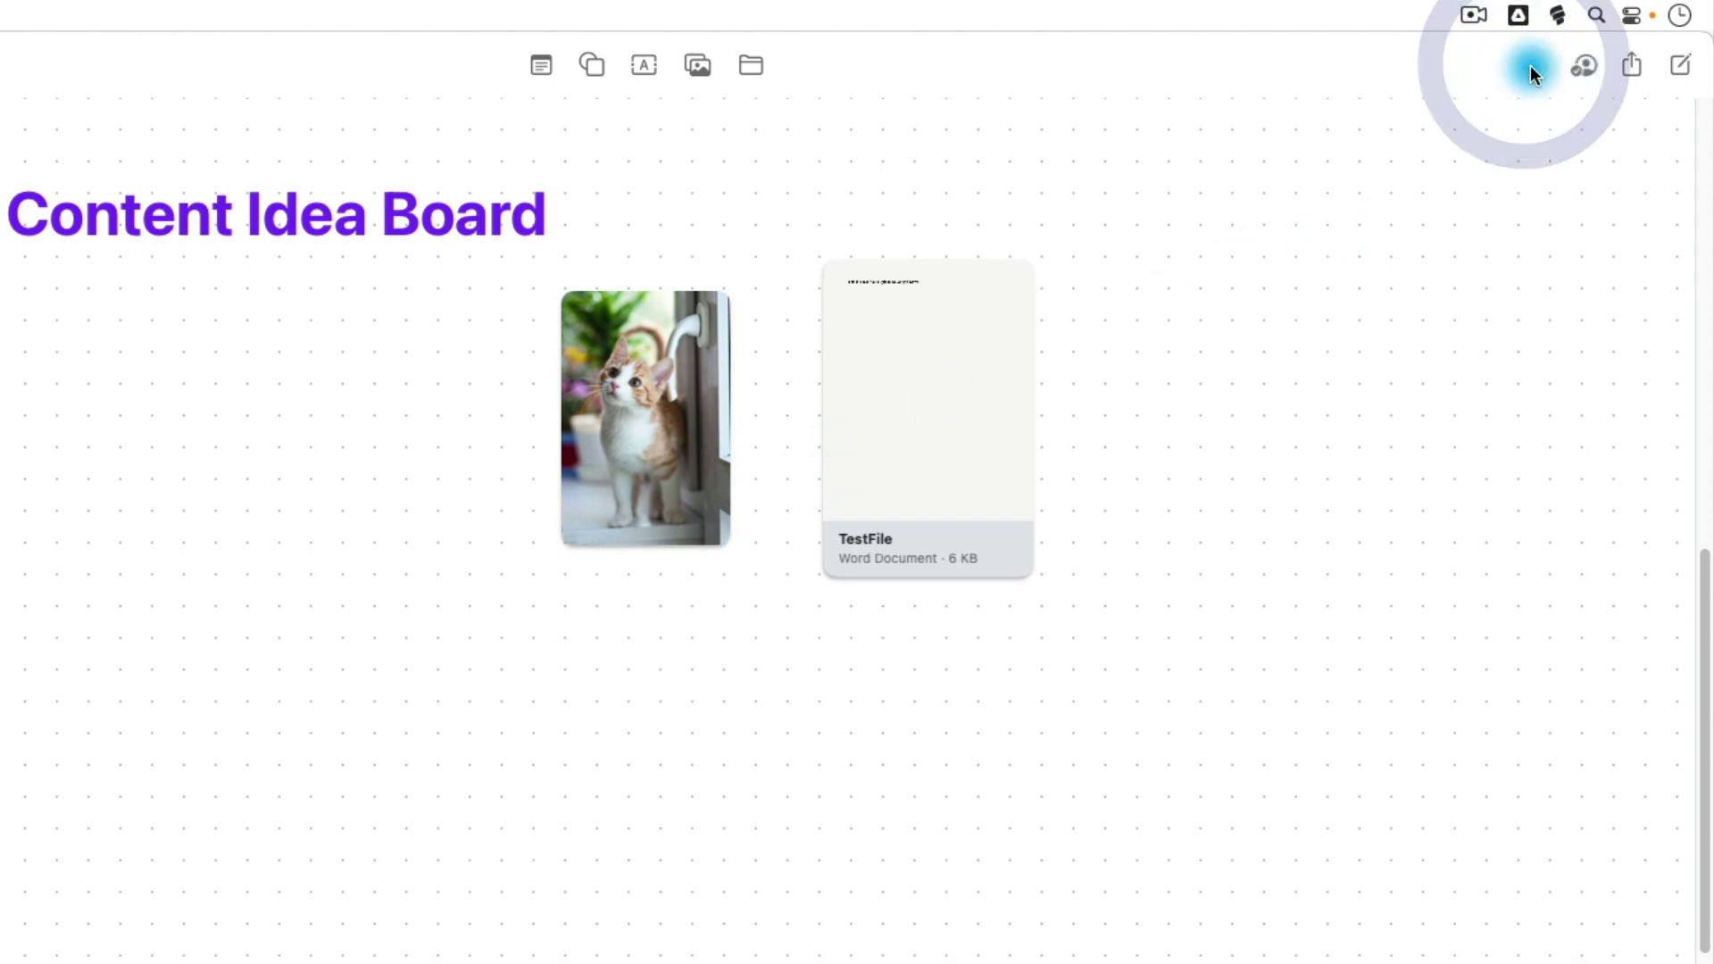
{"action": "left_click", "coordinate": [1585, 67]}
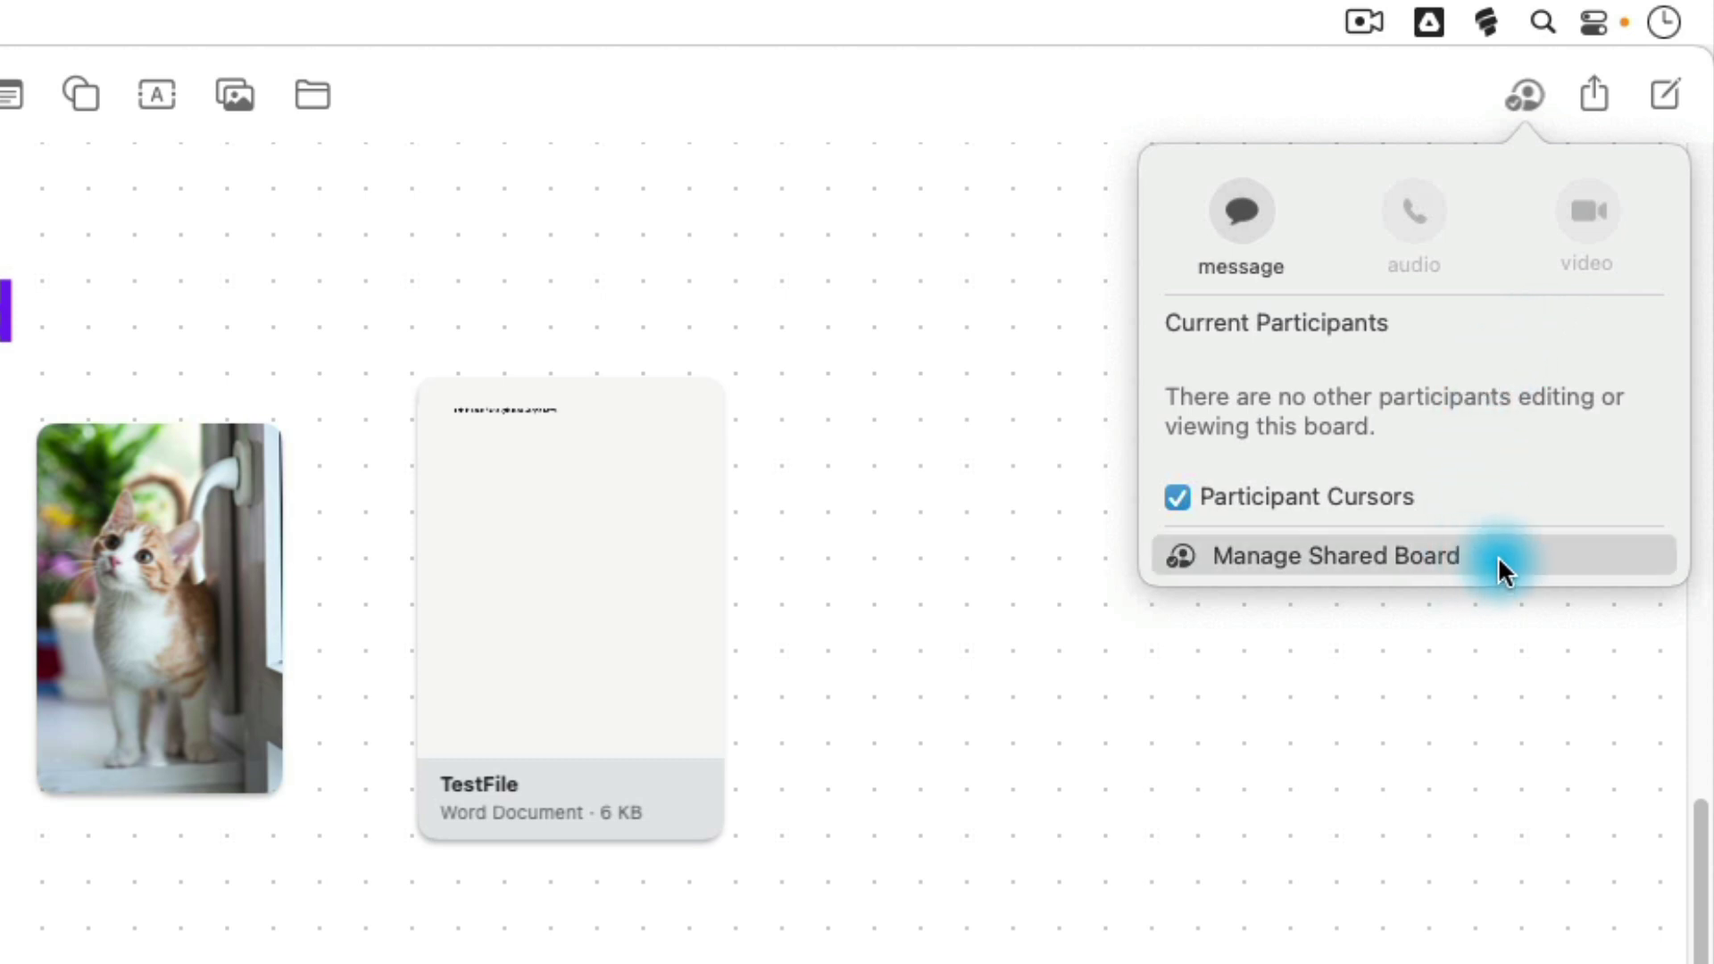
Step: Review board access, keeping it limited to invited people with edit permission unchanged
{"action": "left_click", "coordinate": [1498, 555]}
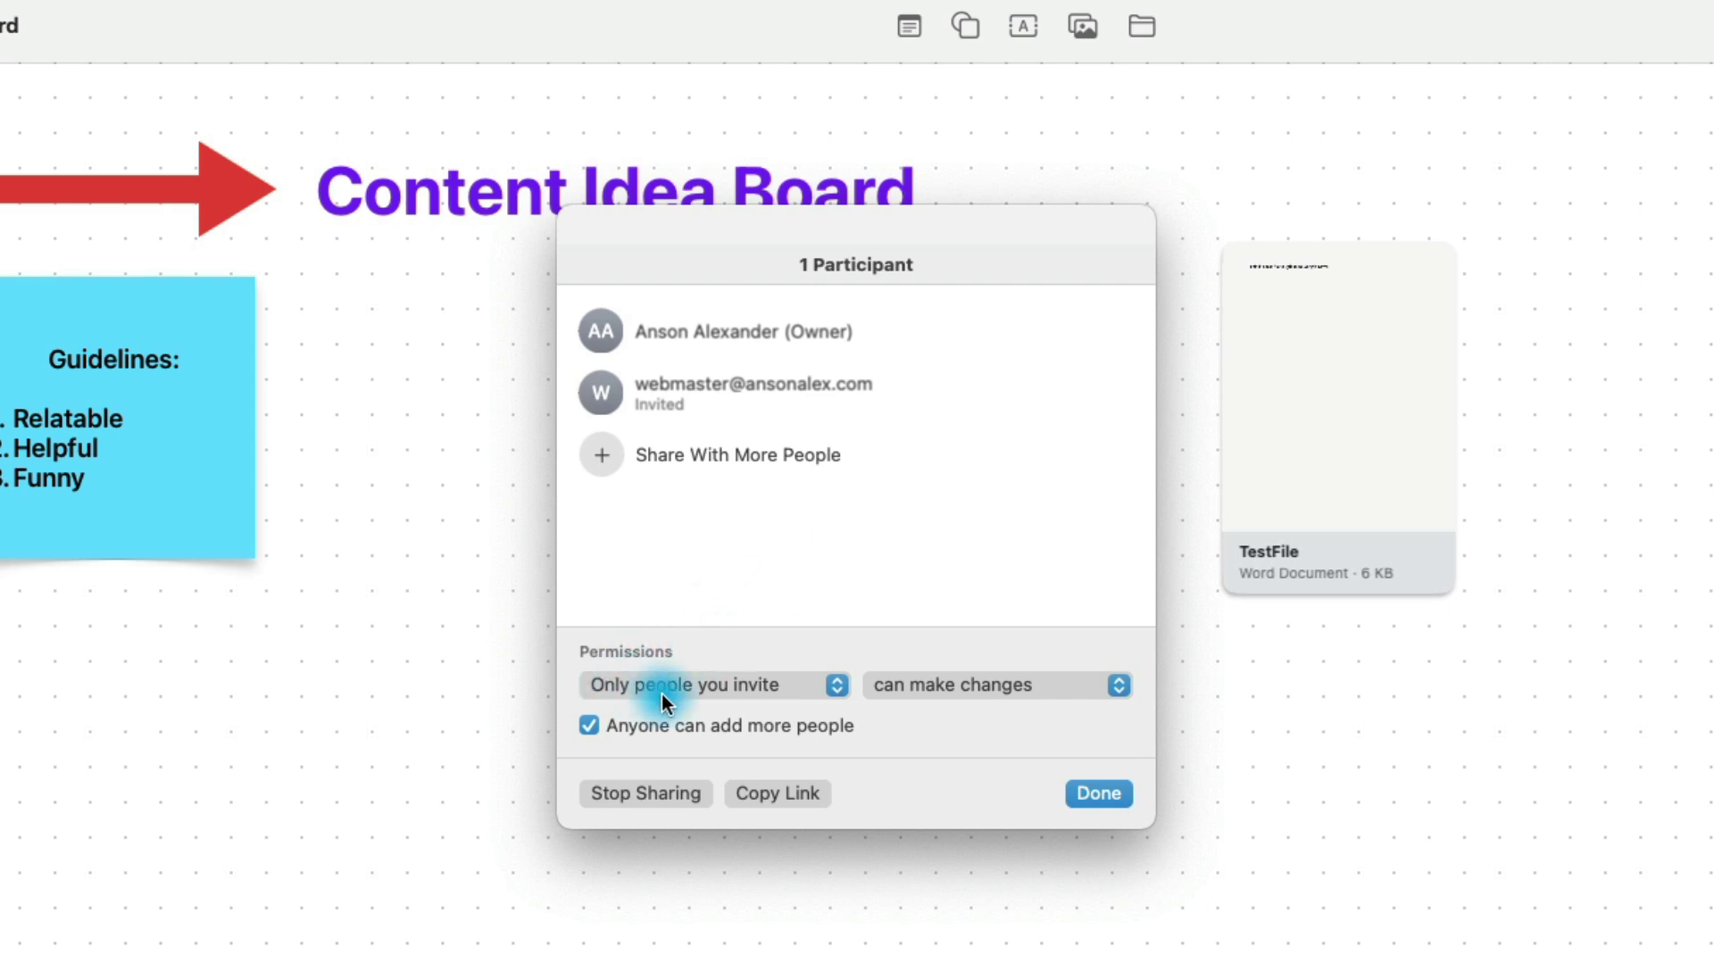
{"action": "left_click", "coordinate": [827, 688]}
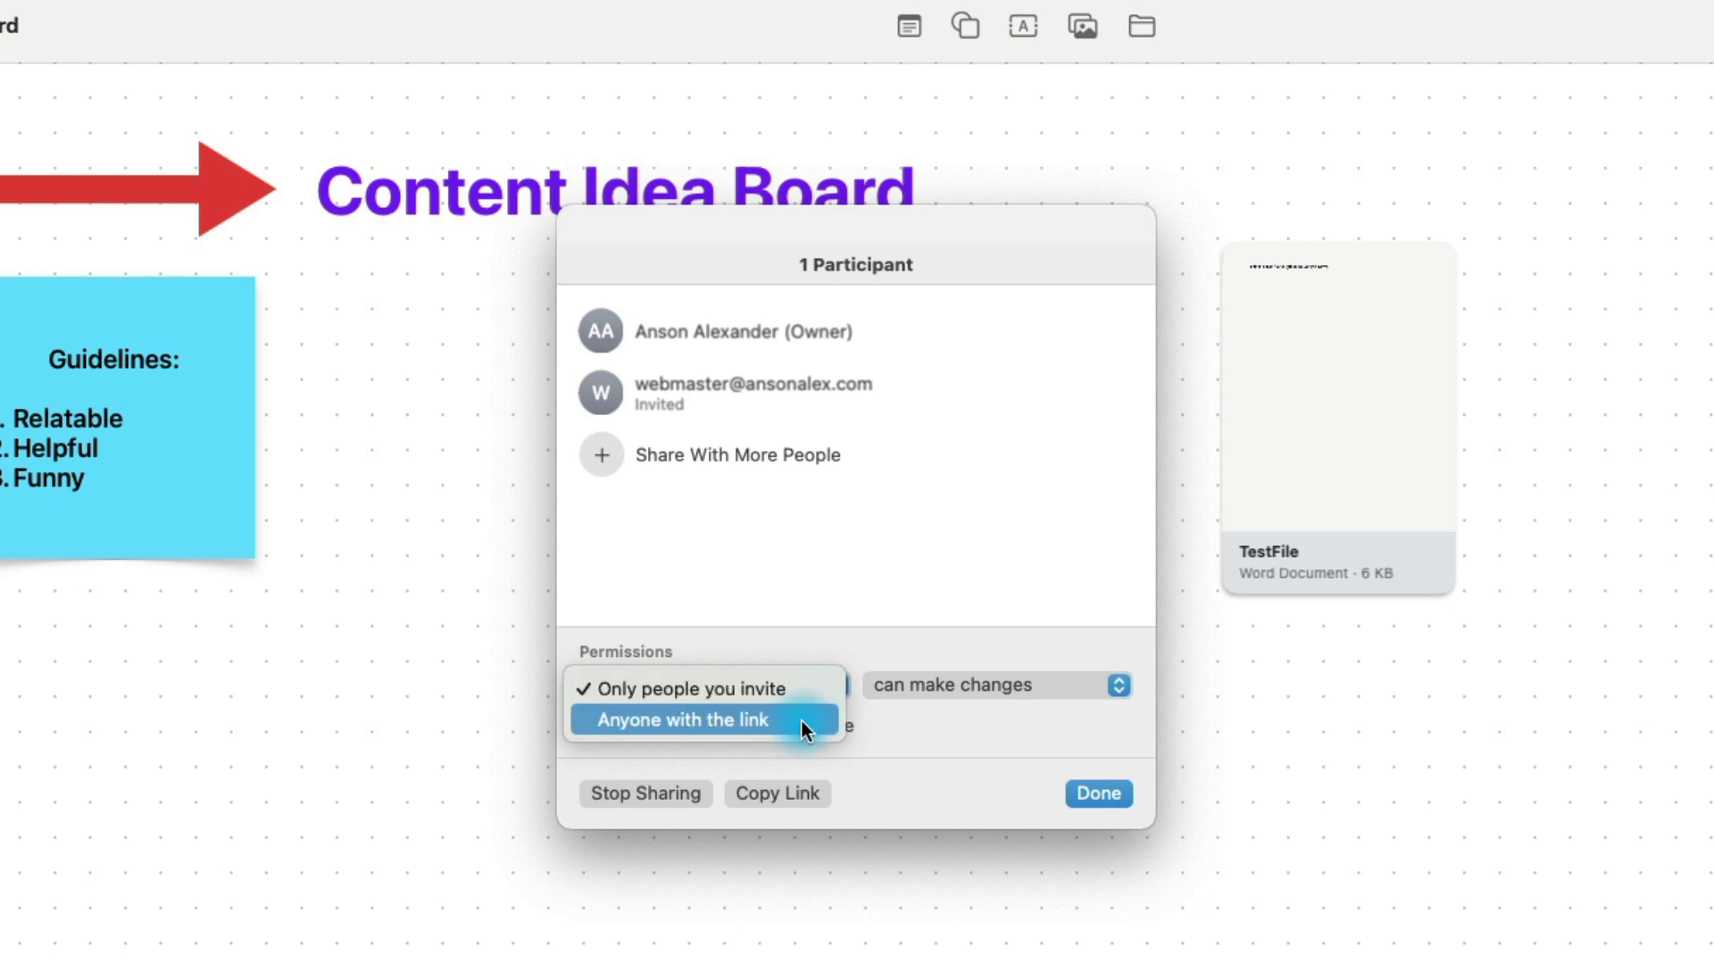
{"action": "left_click", "coordinate": [838, 651]}
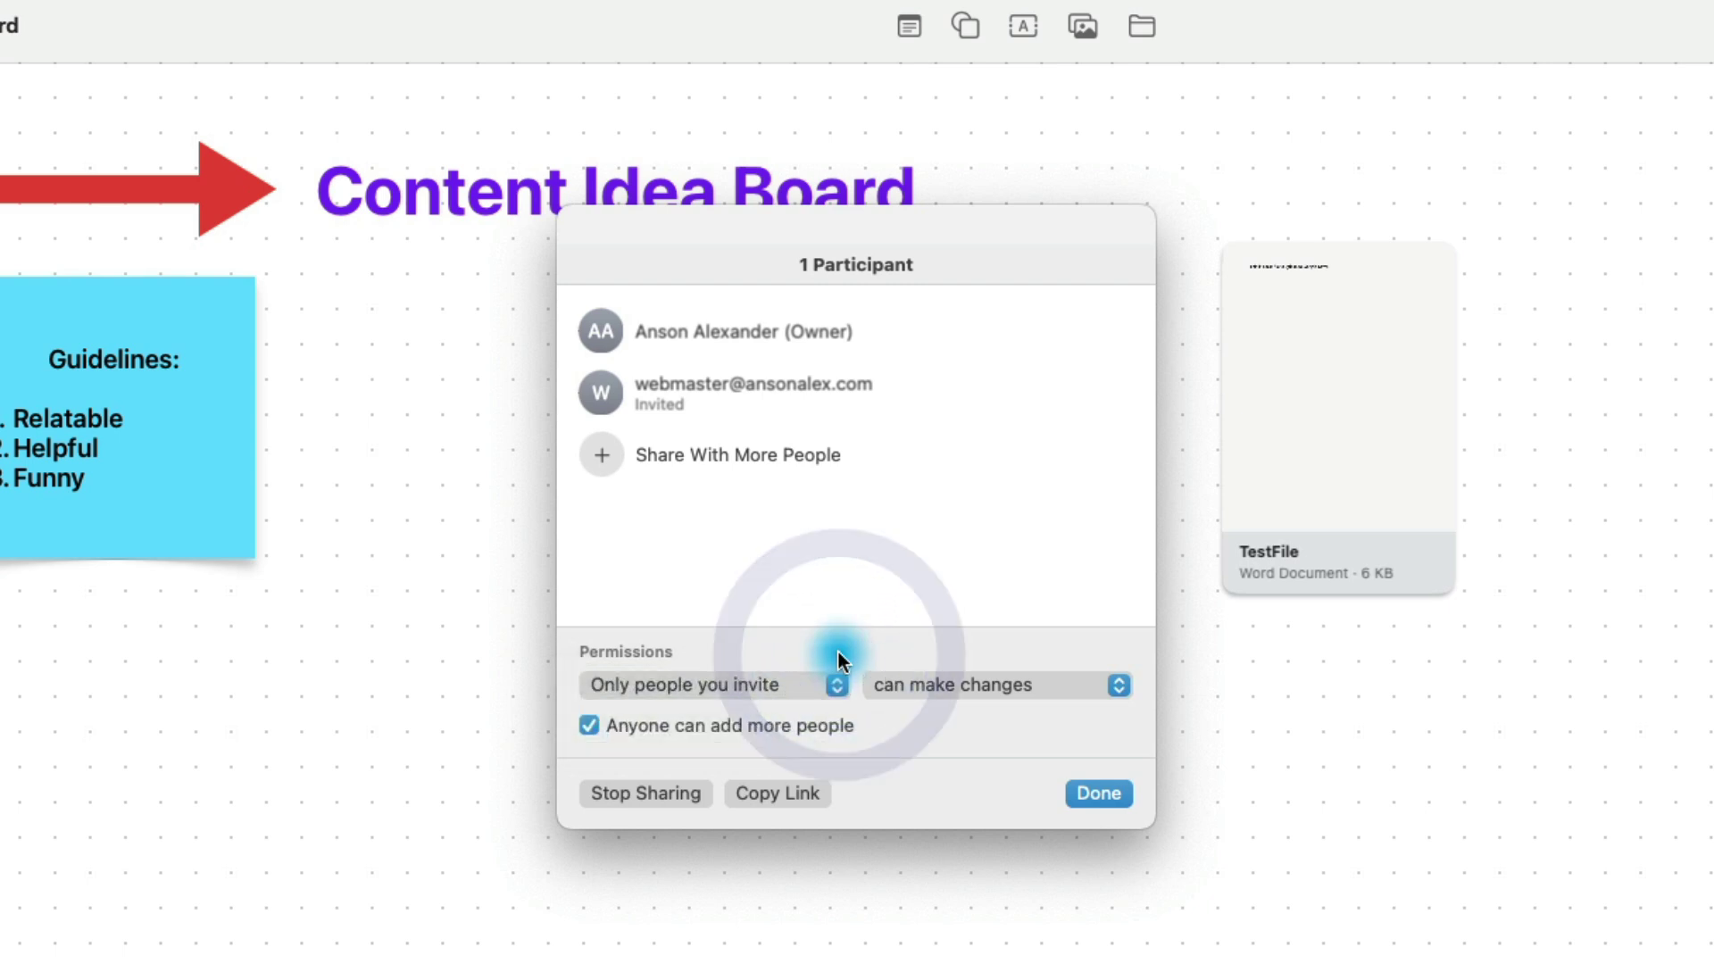
{"action": "left_click", "coordinate": [1112, 685]}
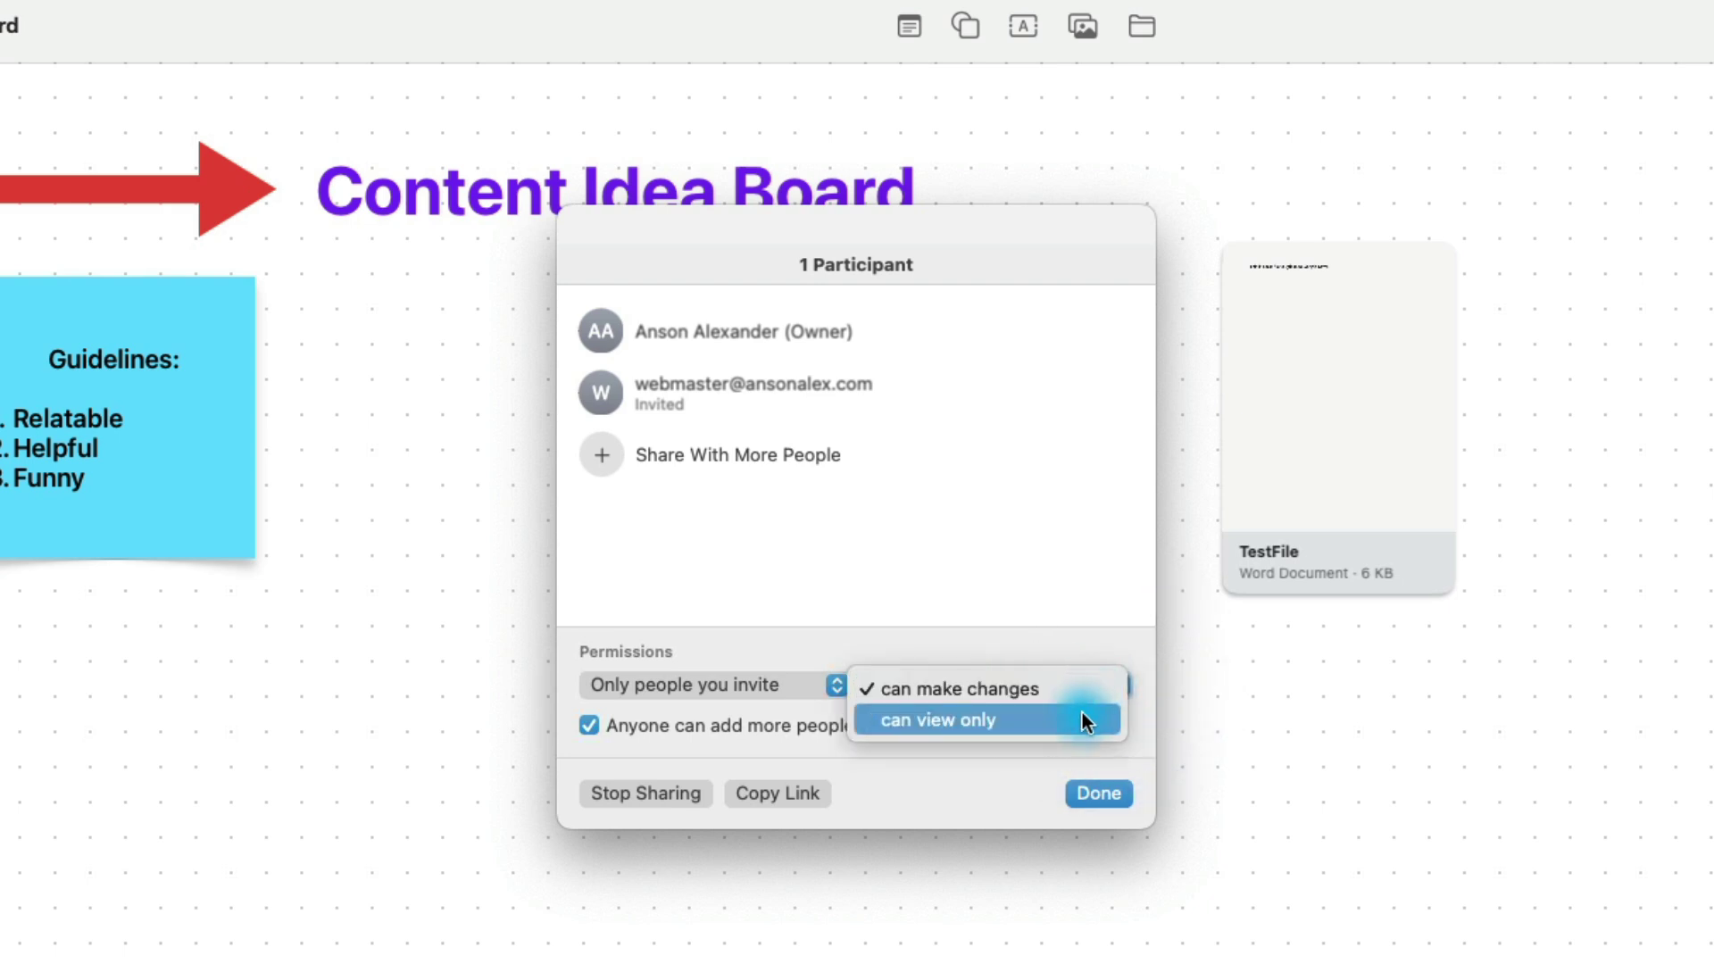
{"action": "left_click", "coordinate": [1090, 639]}
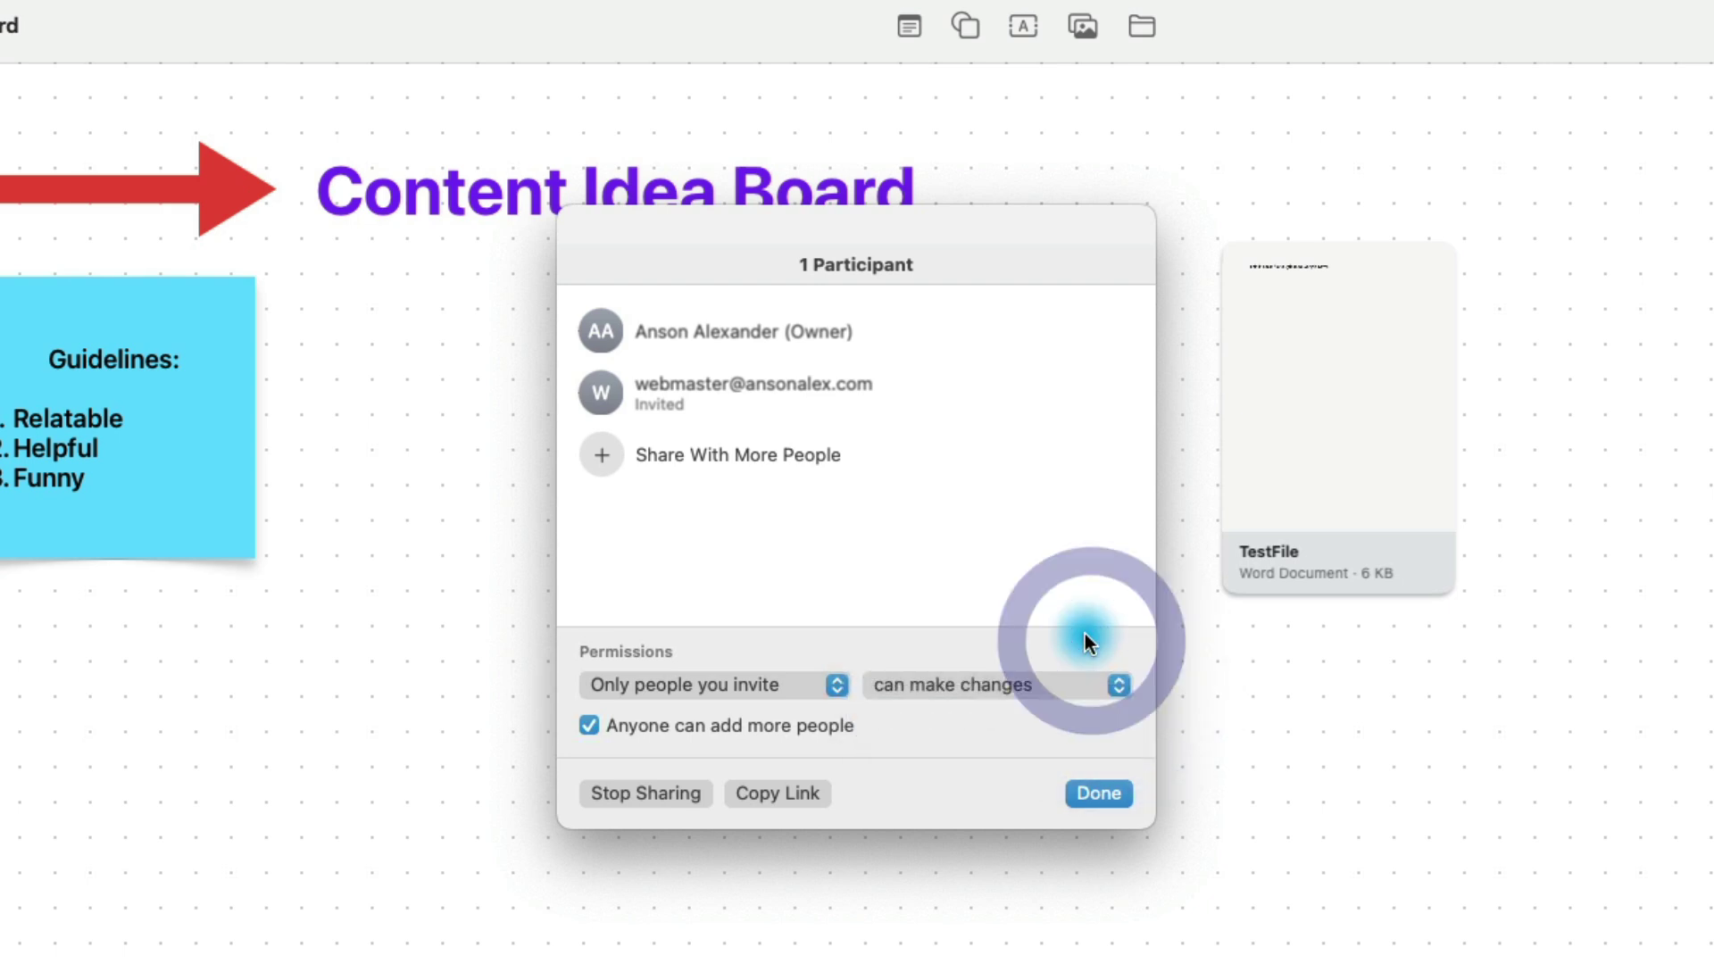
Step: Set the invited participant's access to View only
{"action": "mouse_move", "coordinate": [752, 388]}
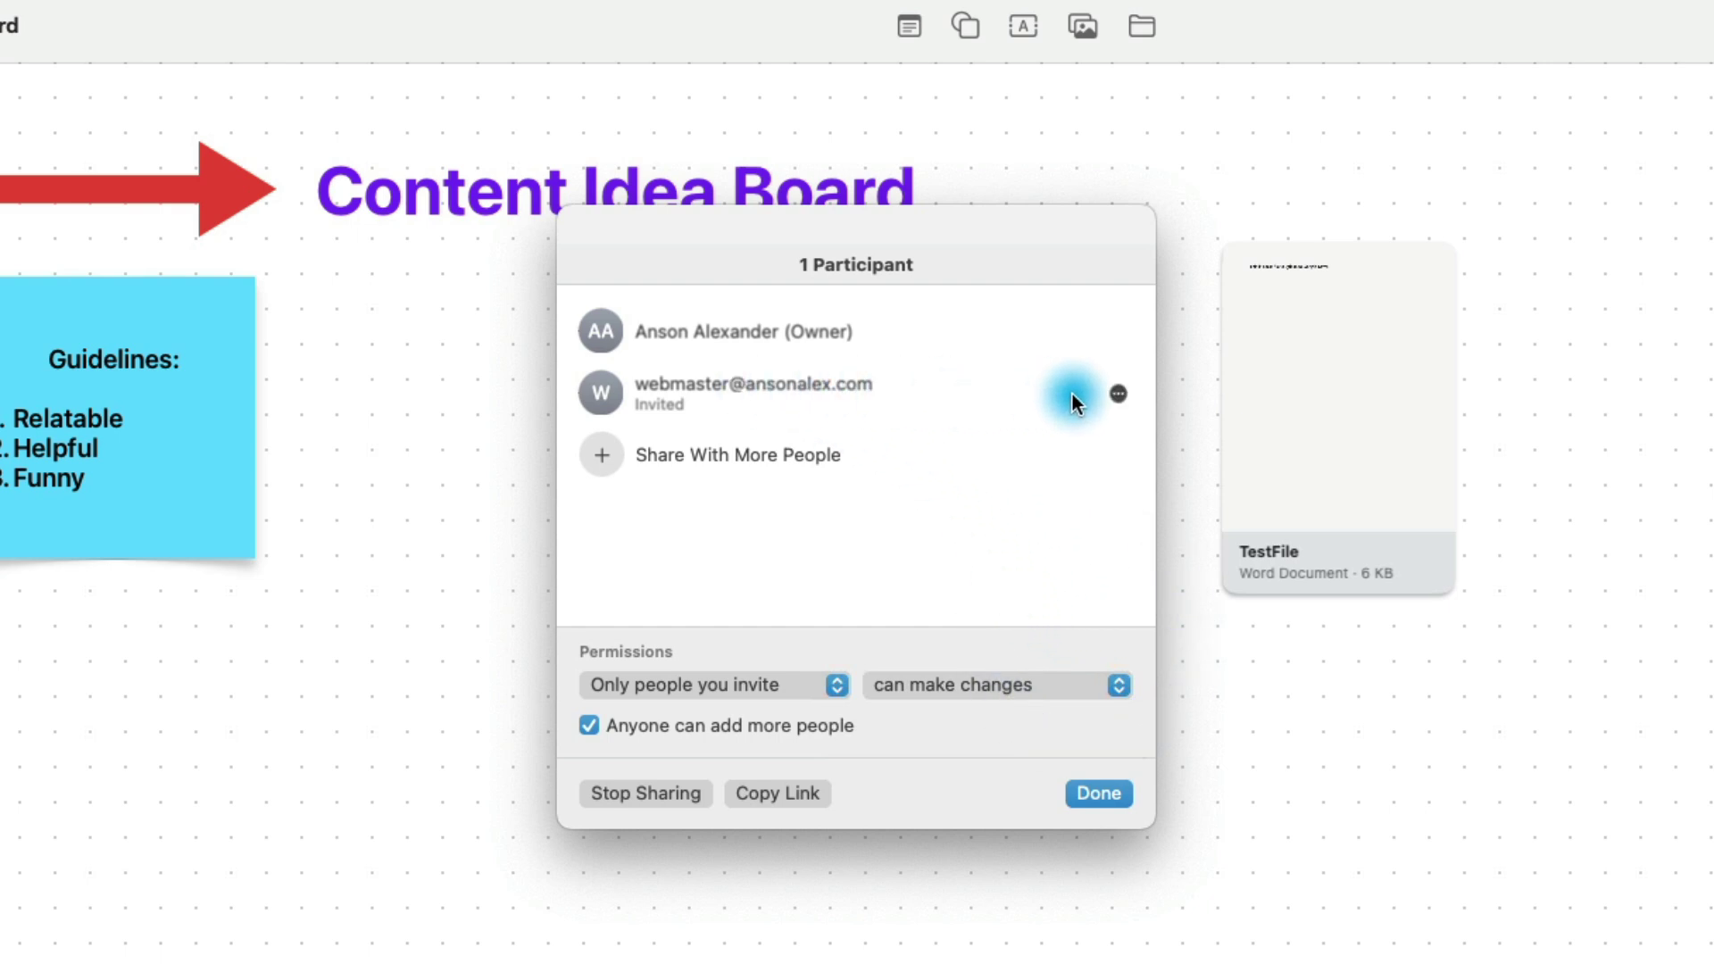
{"action": "left_click", "coordinate": [1122, 394]}
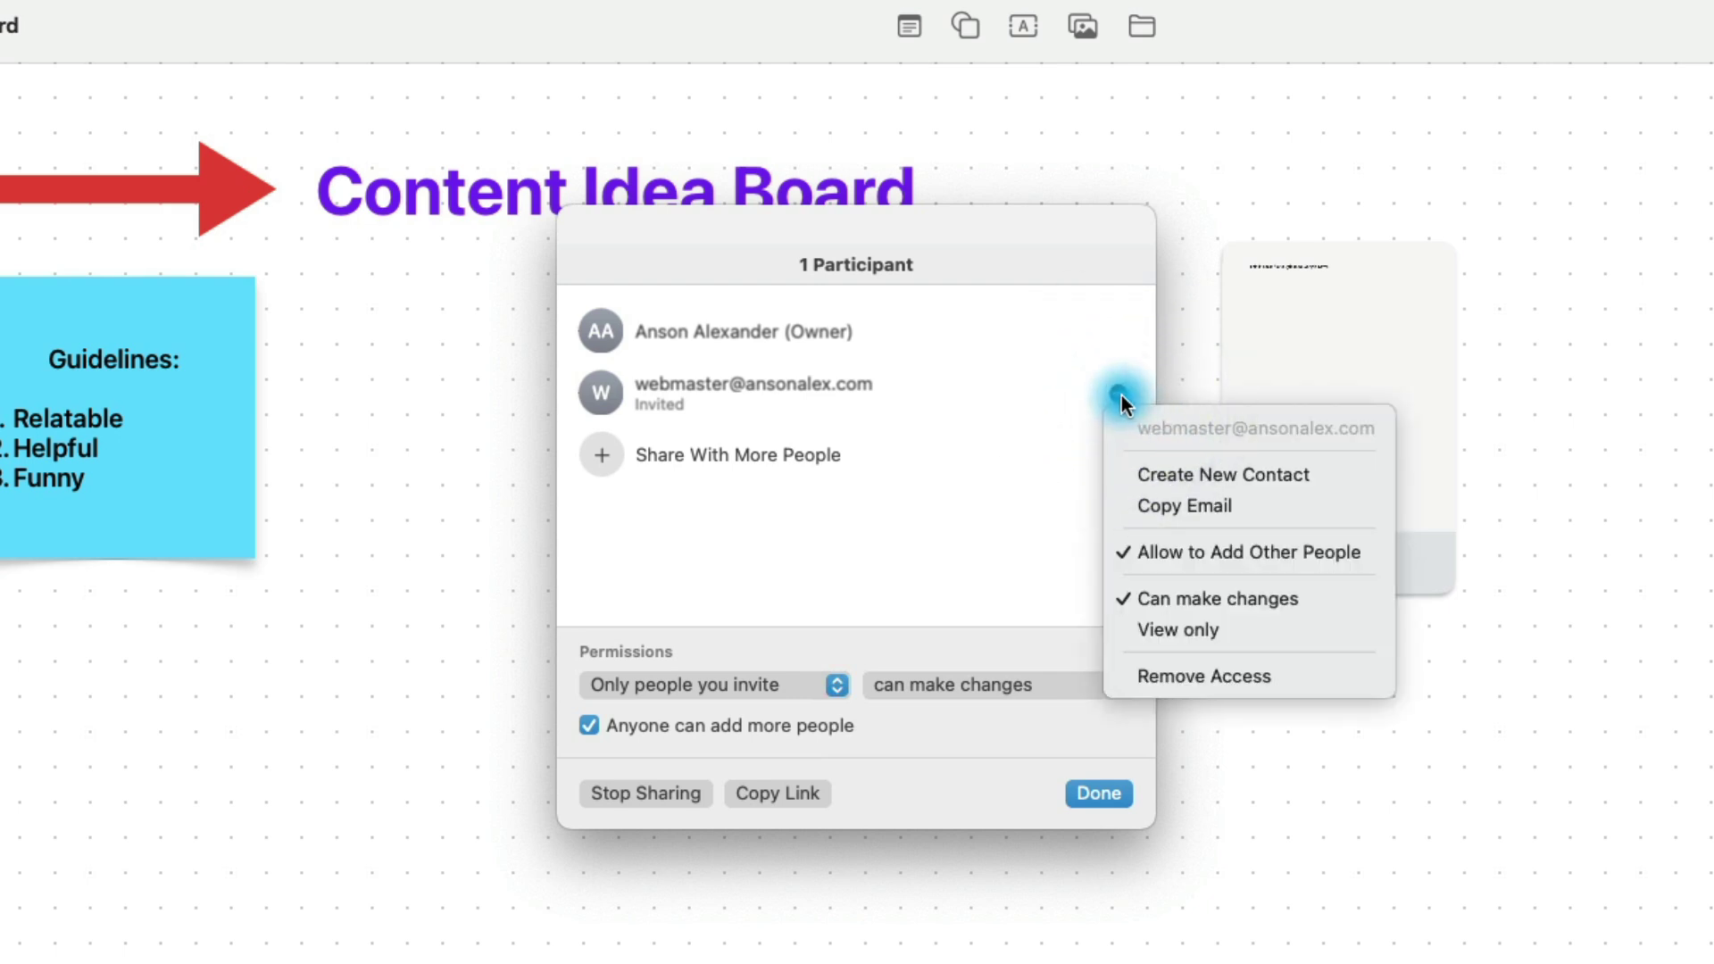
{"action": "left_click", "coordinate": [1337, 629]}
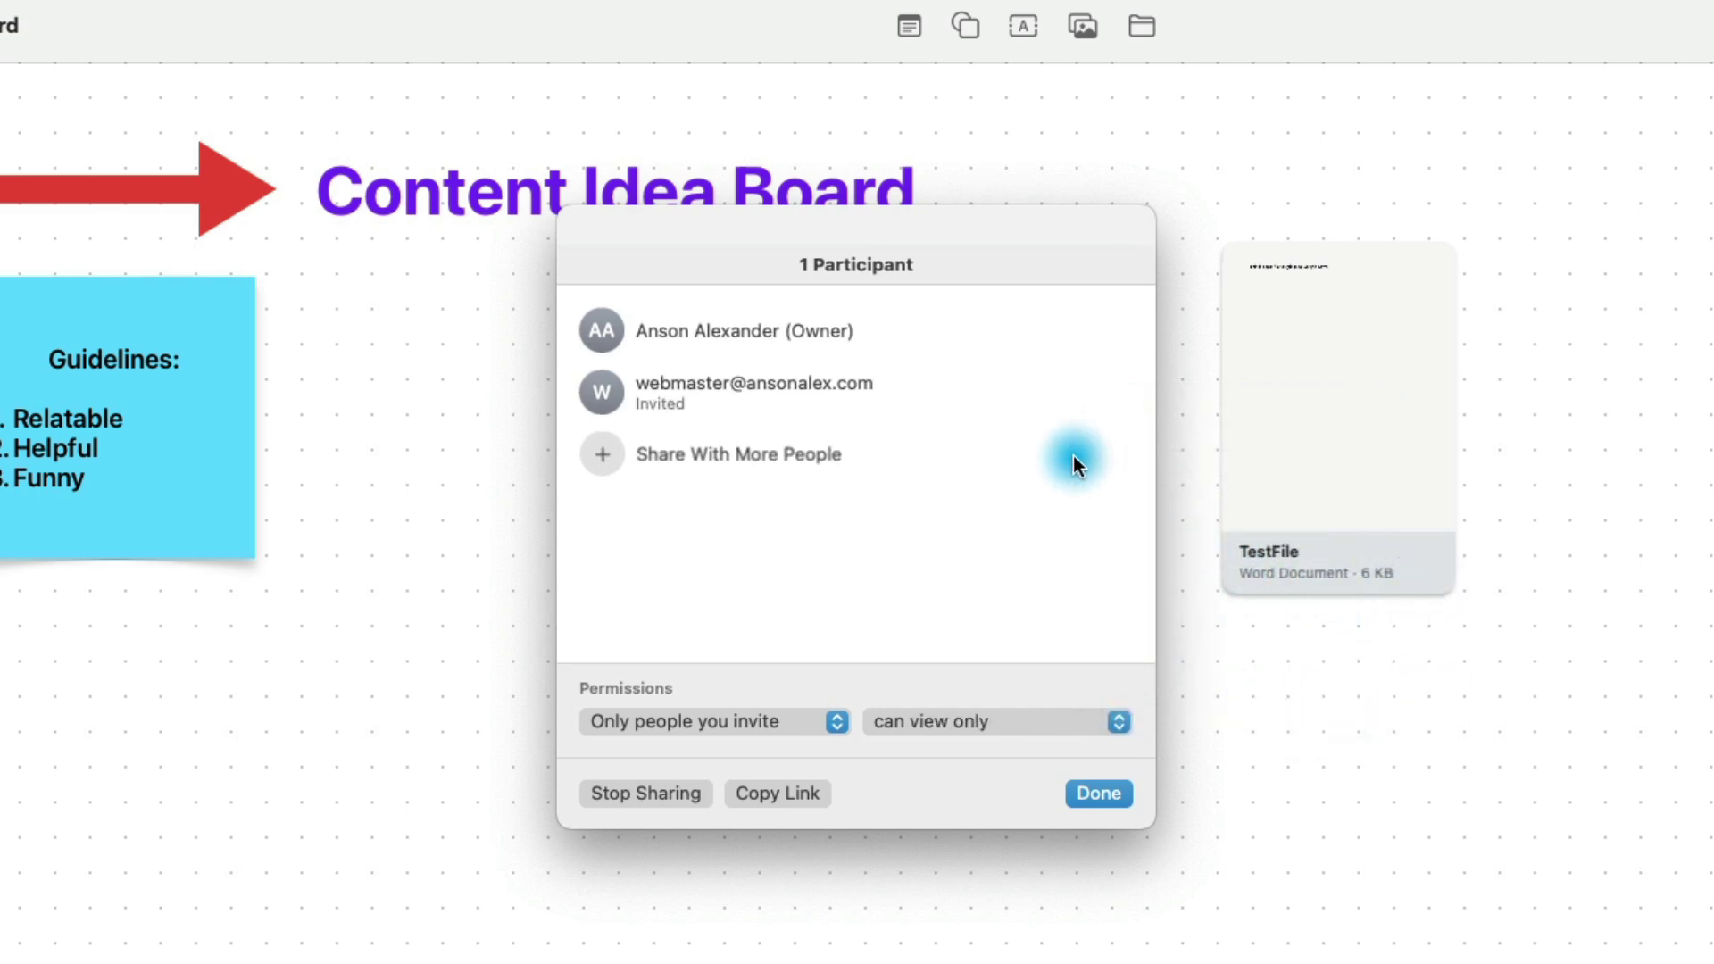
{"action": "left_click", "coordinate": [1119, 393]}
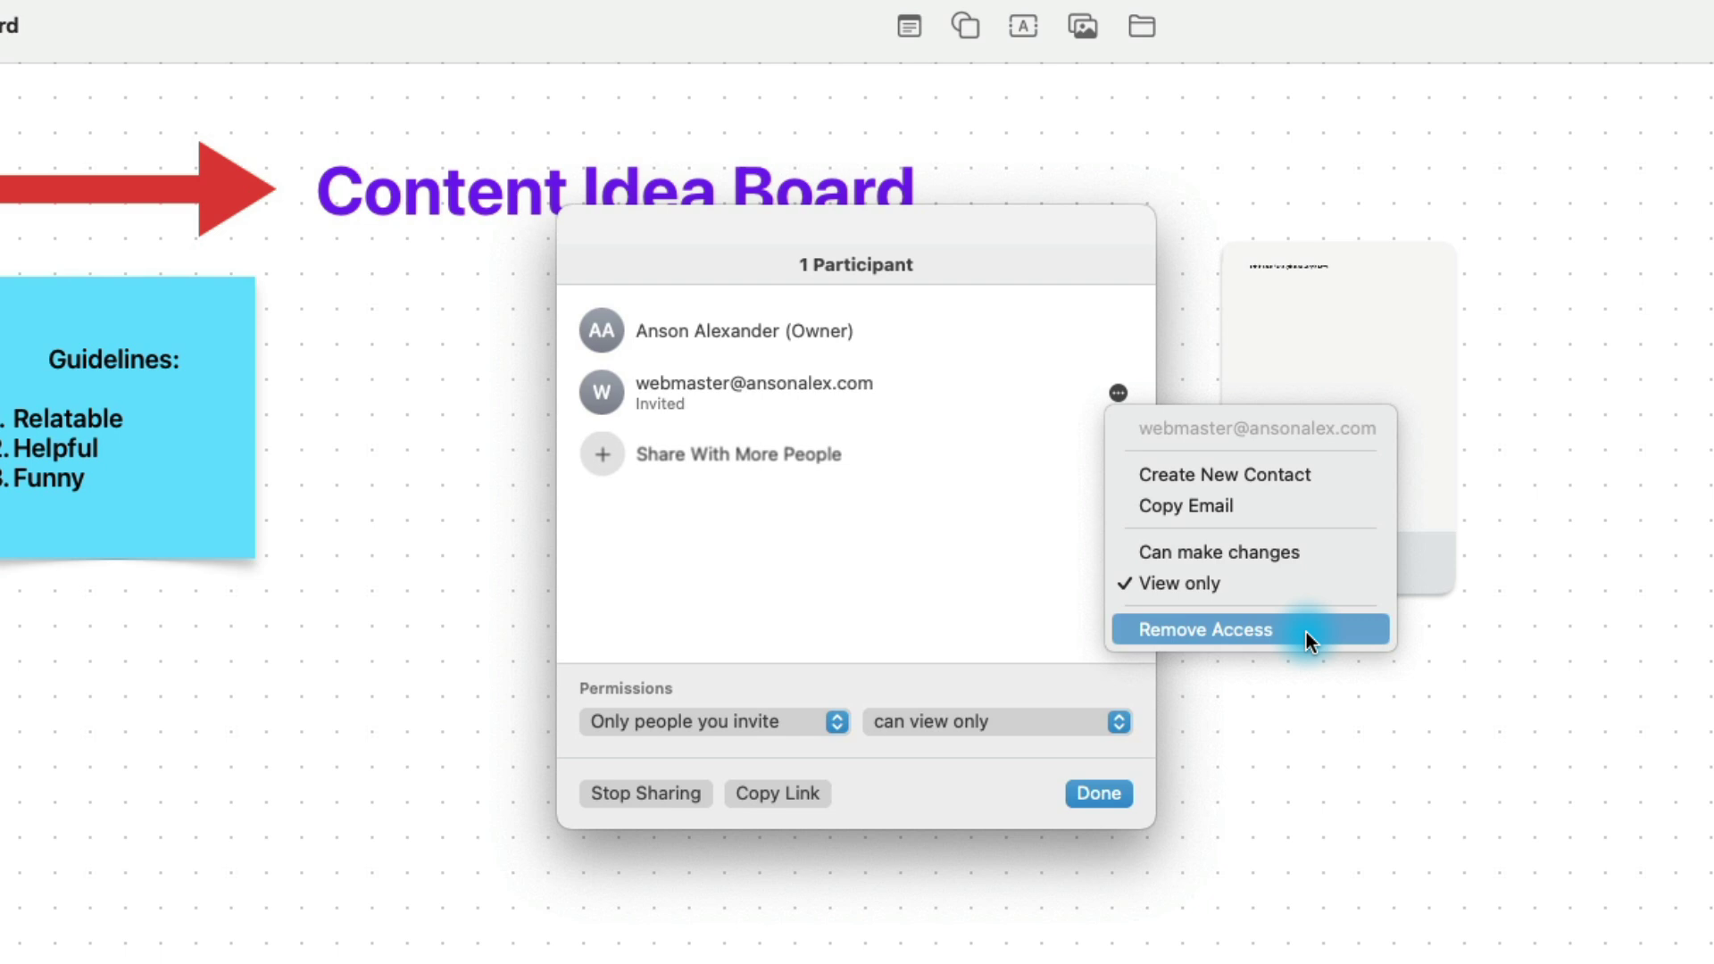
{"action": "left_click", "coordinate": [861, 545]}
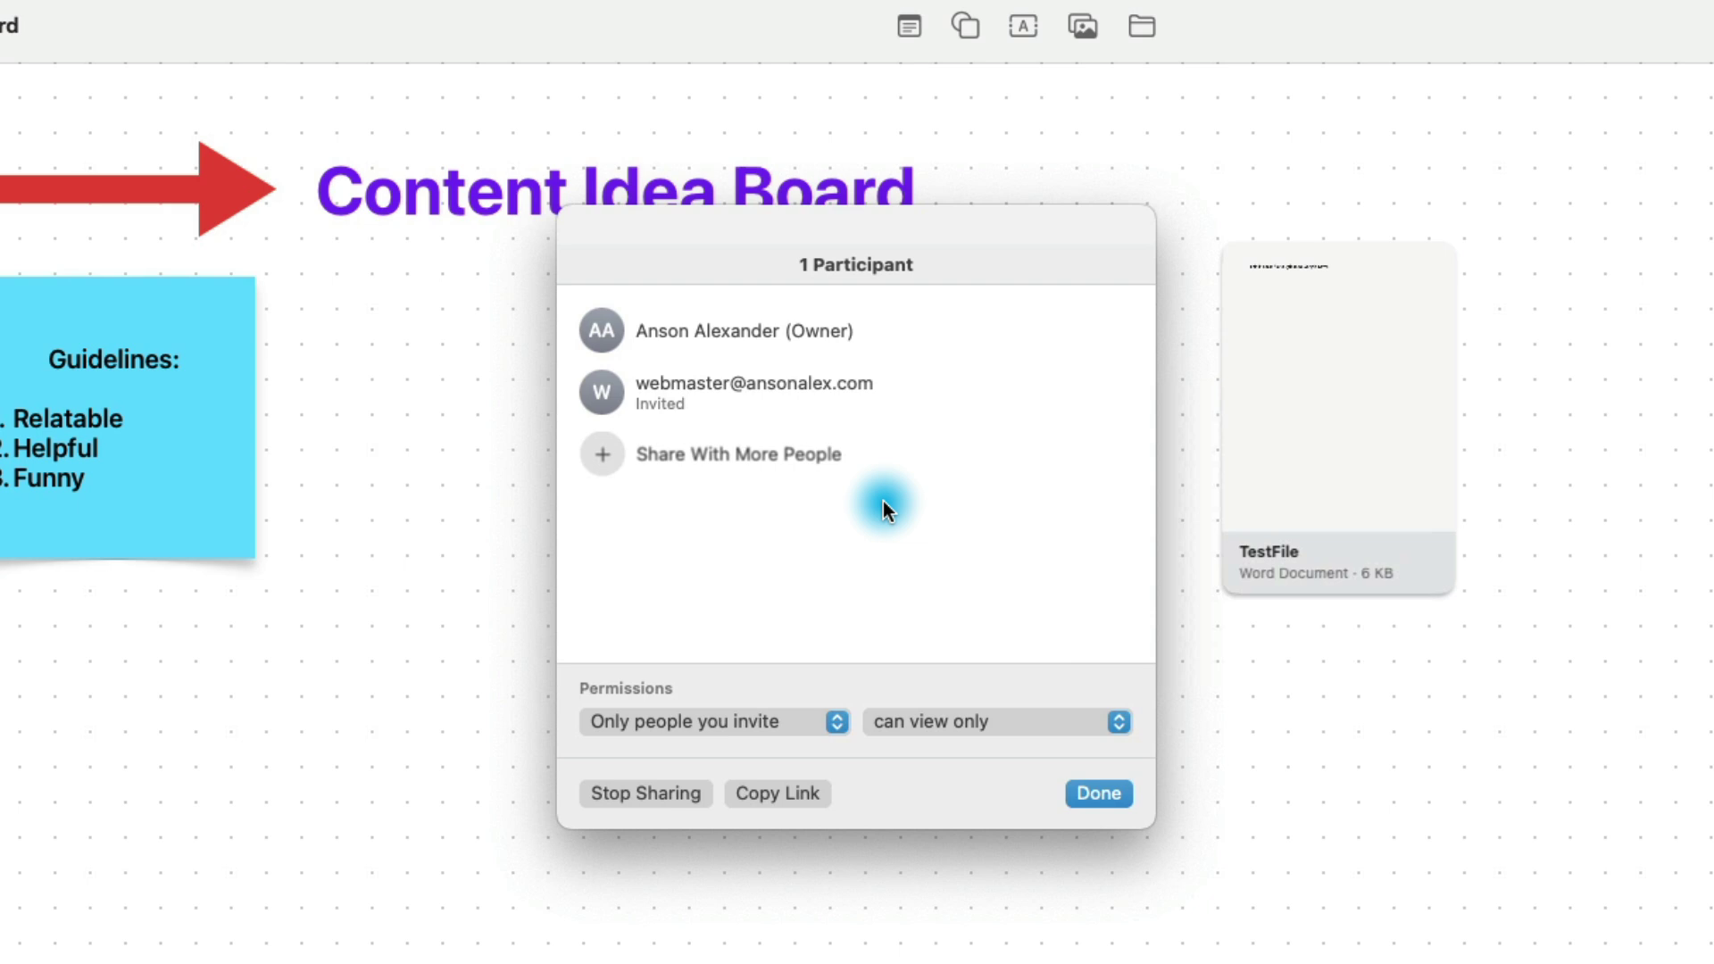
Step: Close the sharing settings with Done and browse the Insert menu
{"action": "left_click", "coordinate": [1100, 794]}
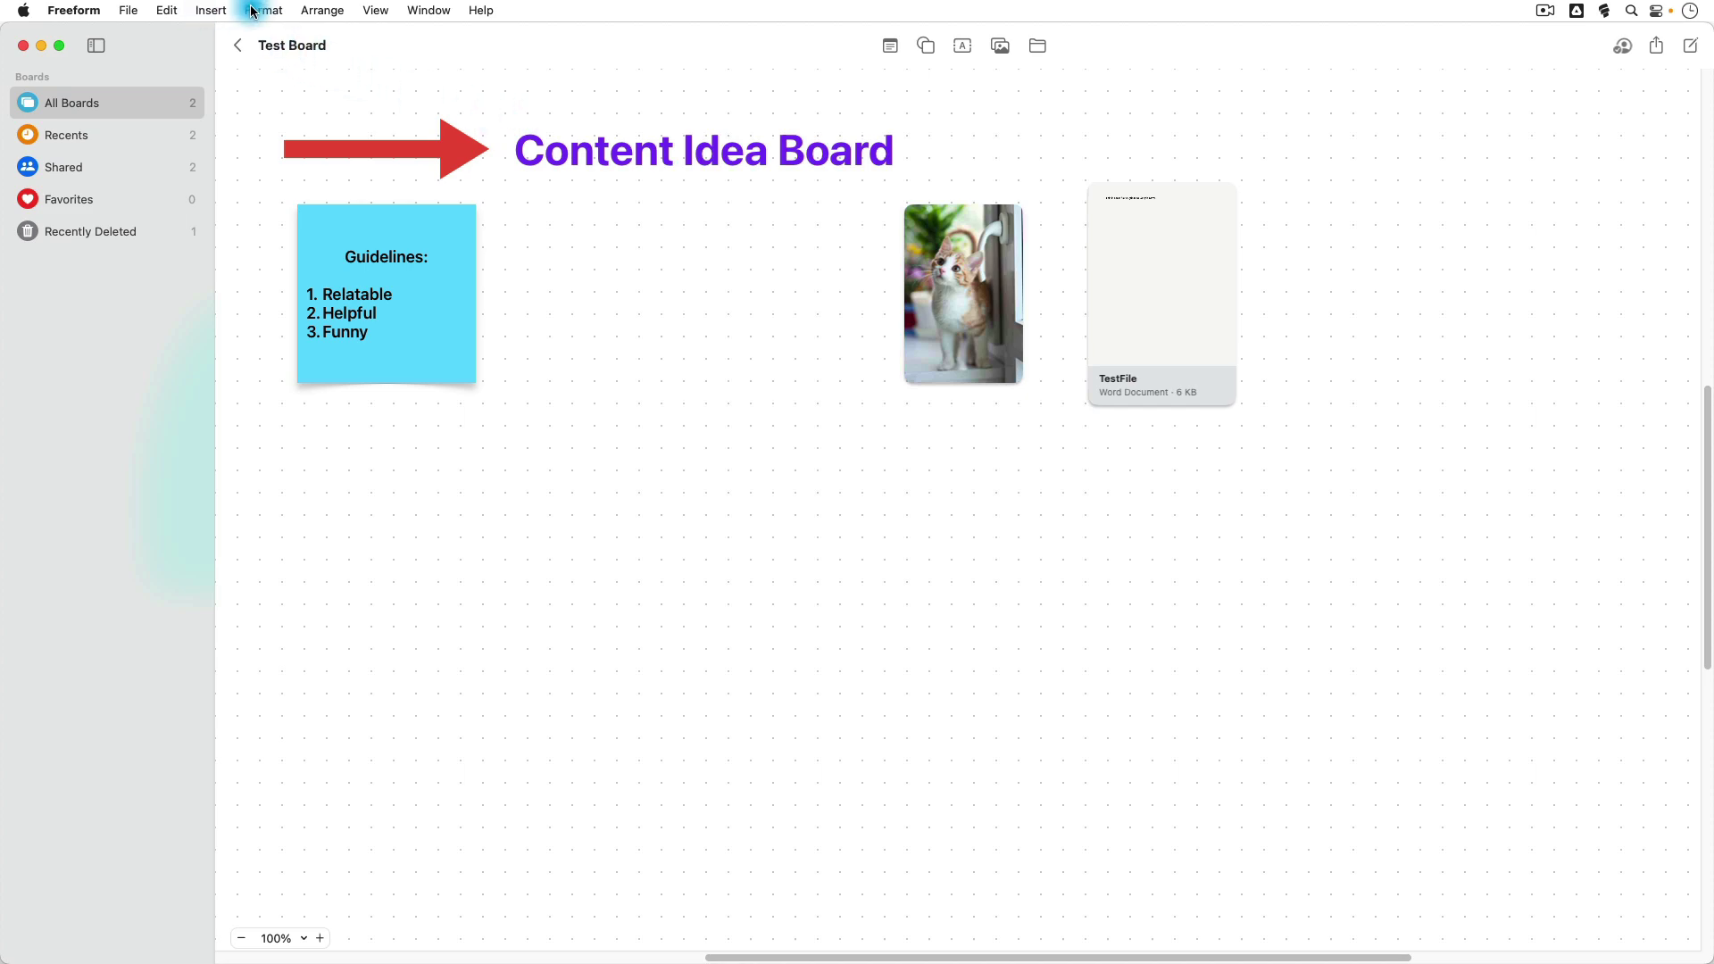
{"action": "left_click", "coordinate": [208, 11]}
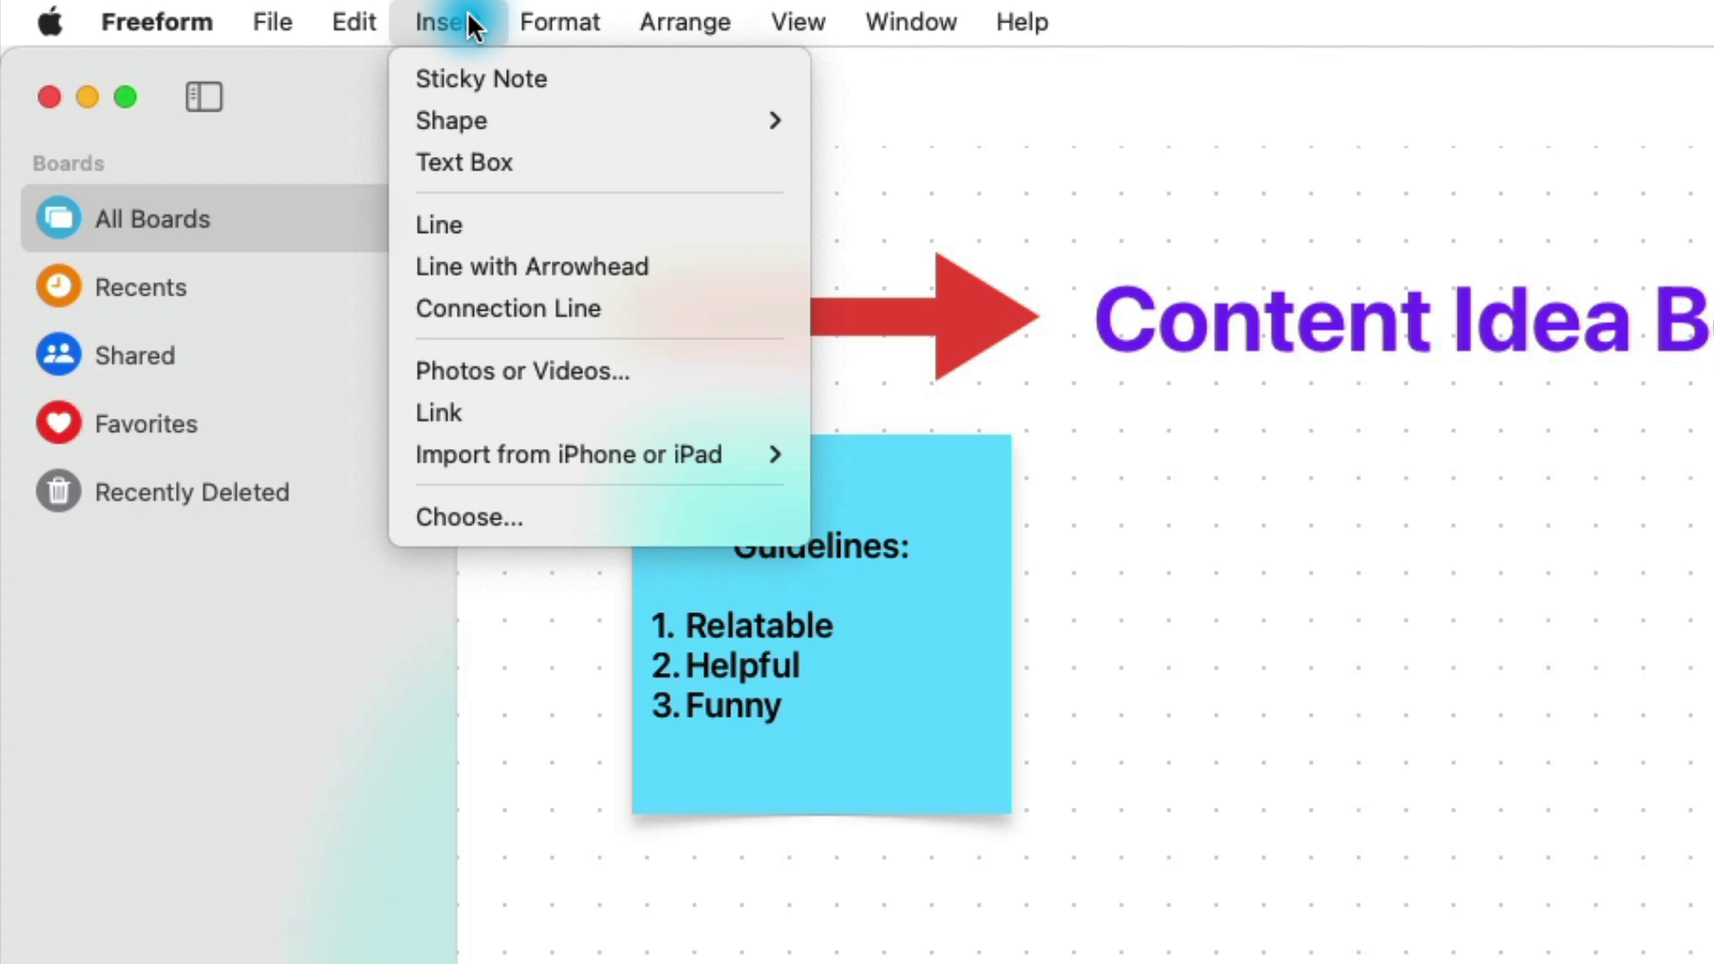
{"action": "mouse_move", "coordinate": [561, 25]}
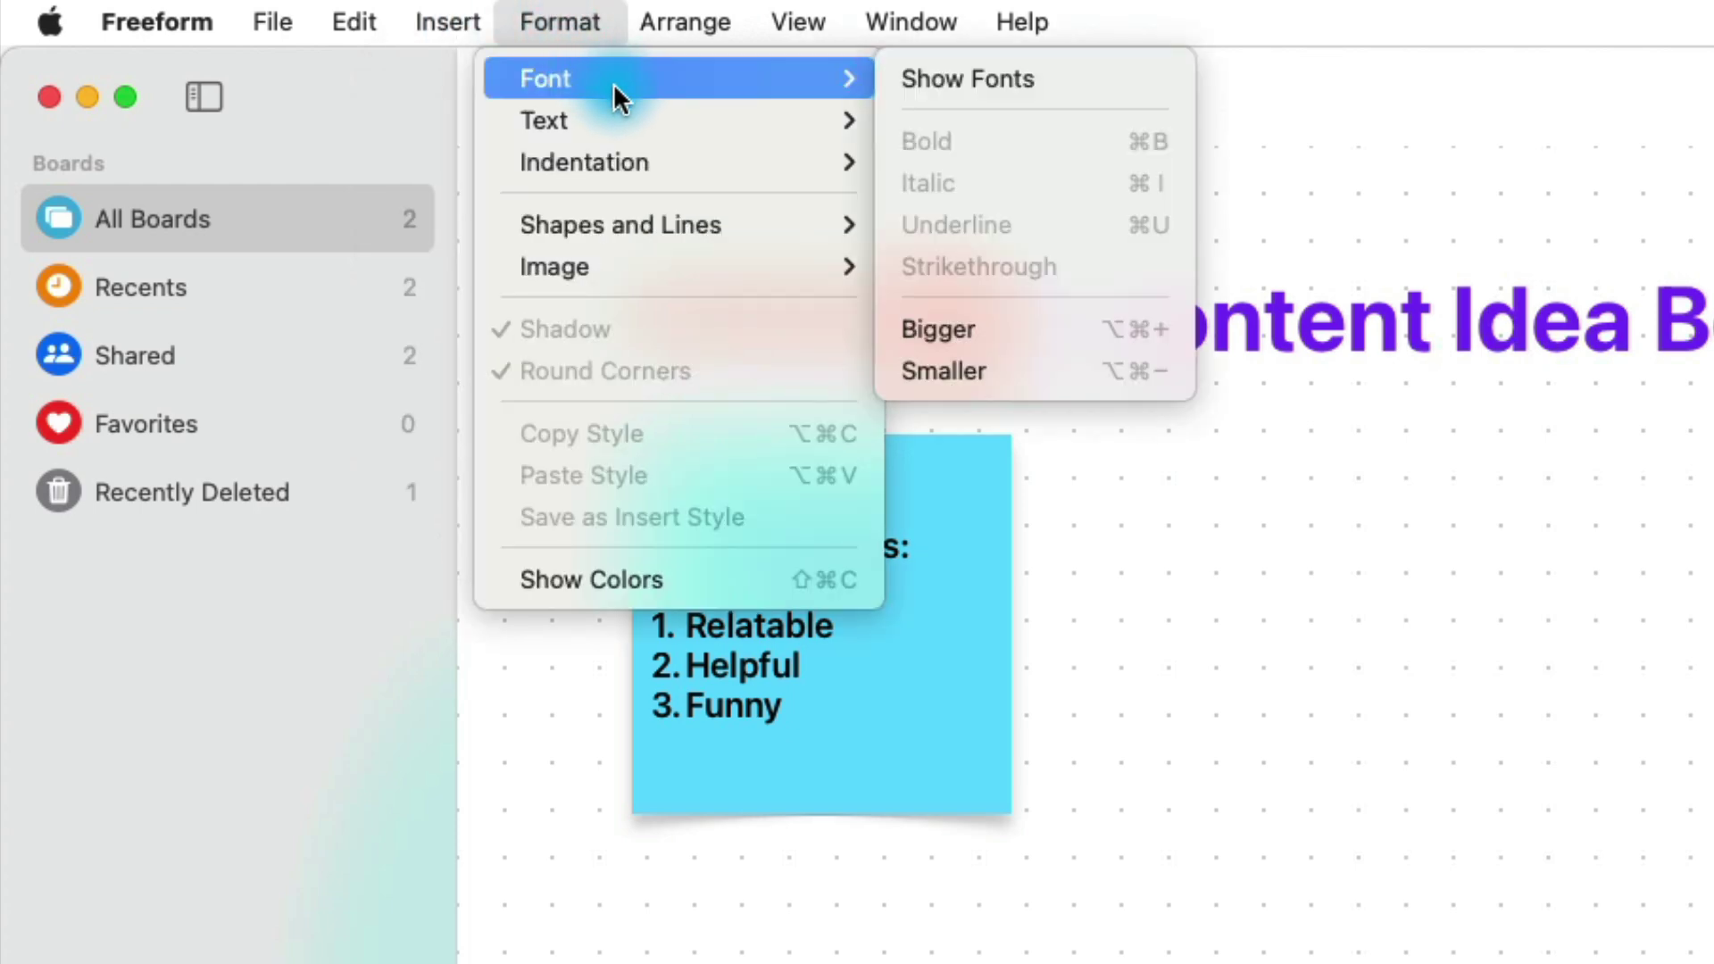
Step: Drag the kitten photo over the Guidelines sticky note, Send to Back, then return it beside TestFile
{"action": "mouse_move", "coordinate": [625, 116]}
{"action": "mouse_move", "coordinate": [654, 27]}
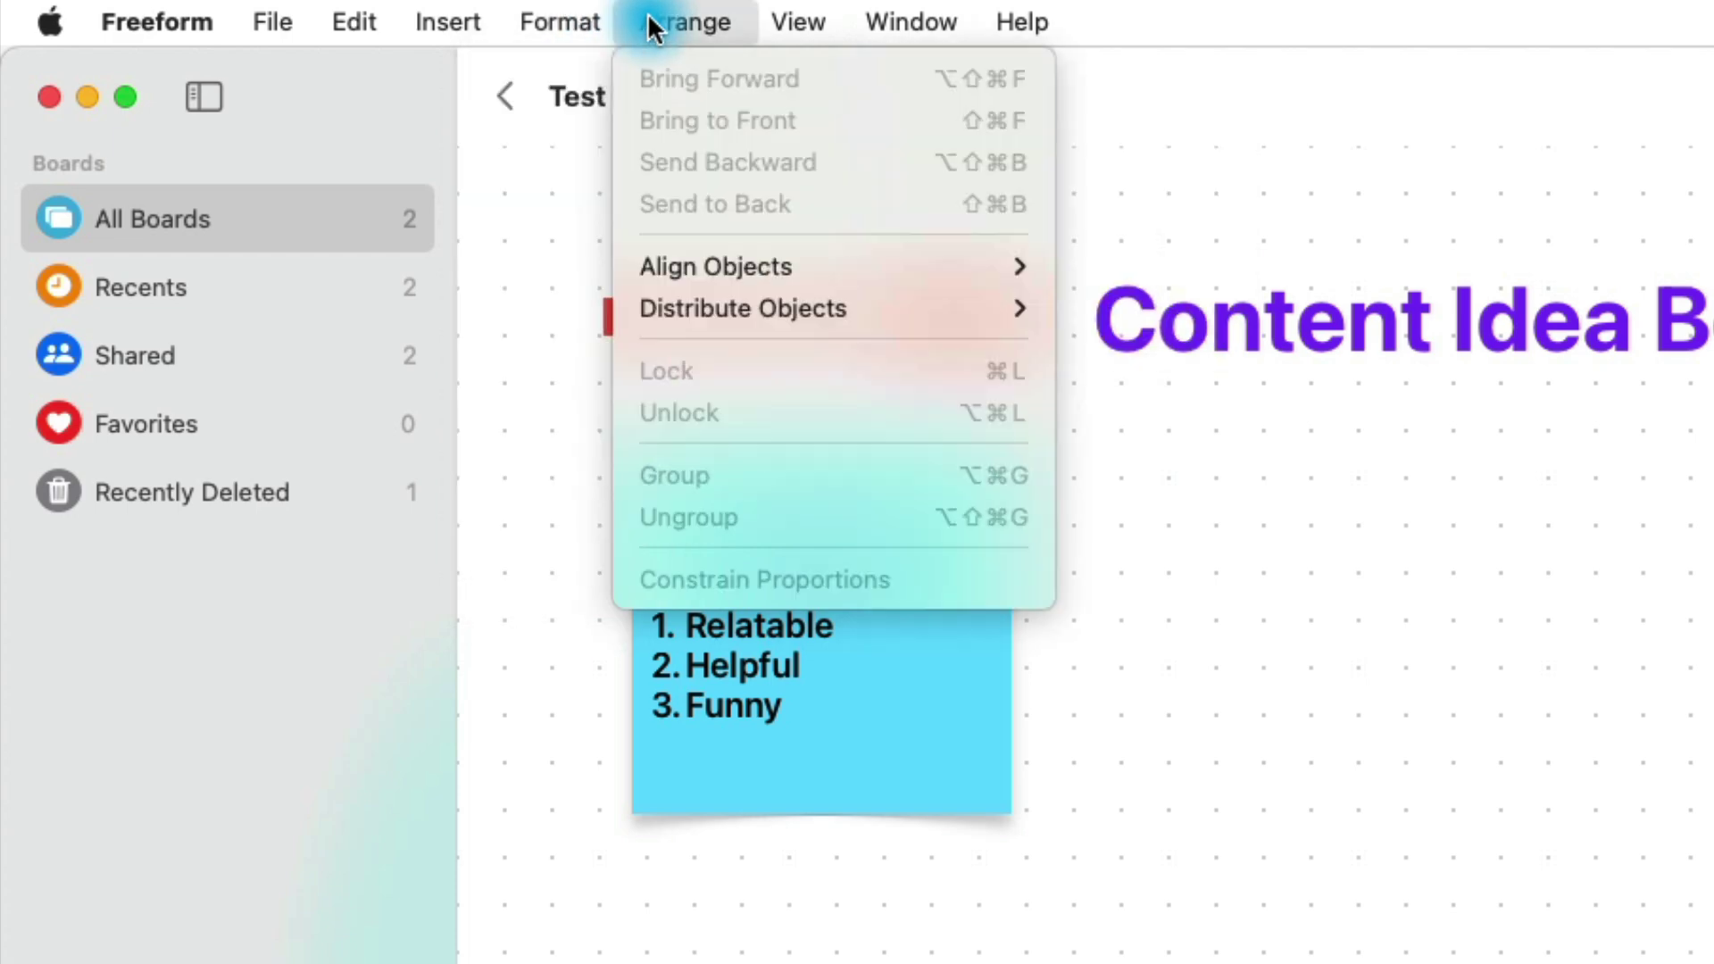
{"action": "left_click", "coordinate": [651, 25]}
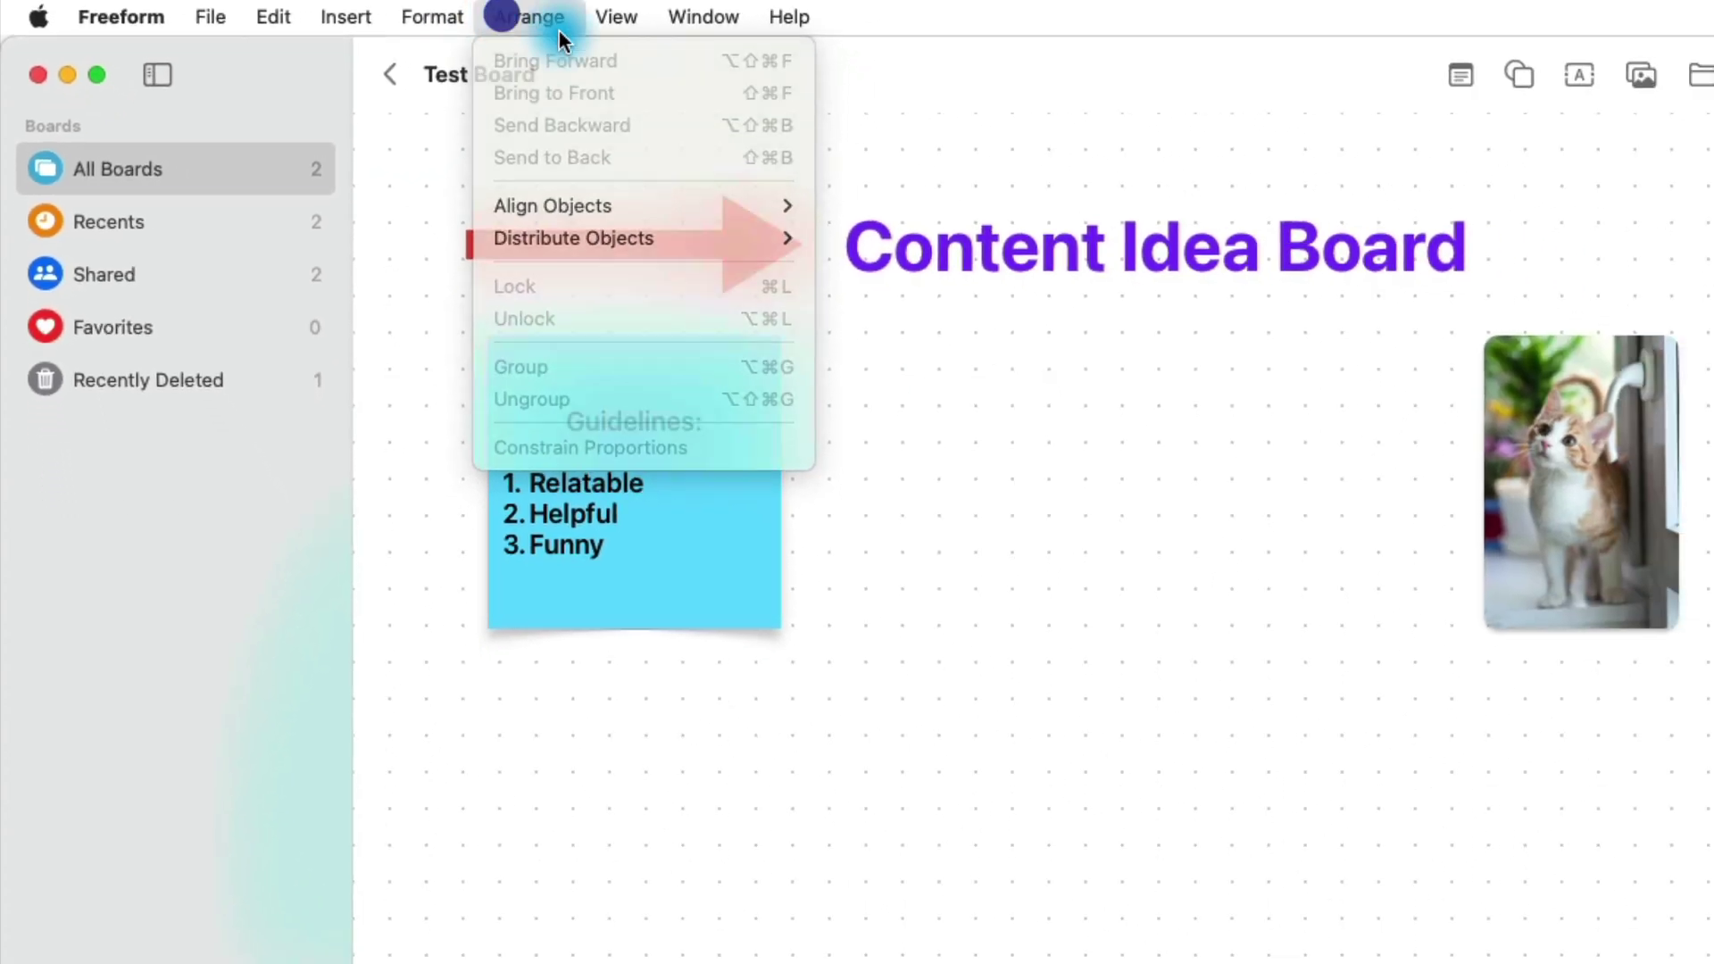
{"action": "left_click", "coordinate": [1585, 497]}
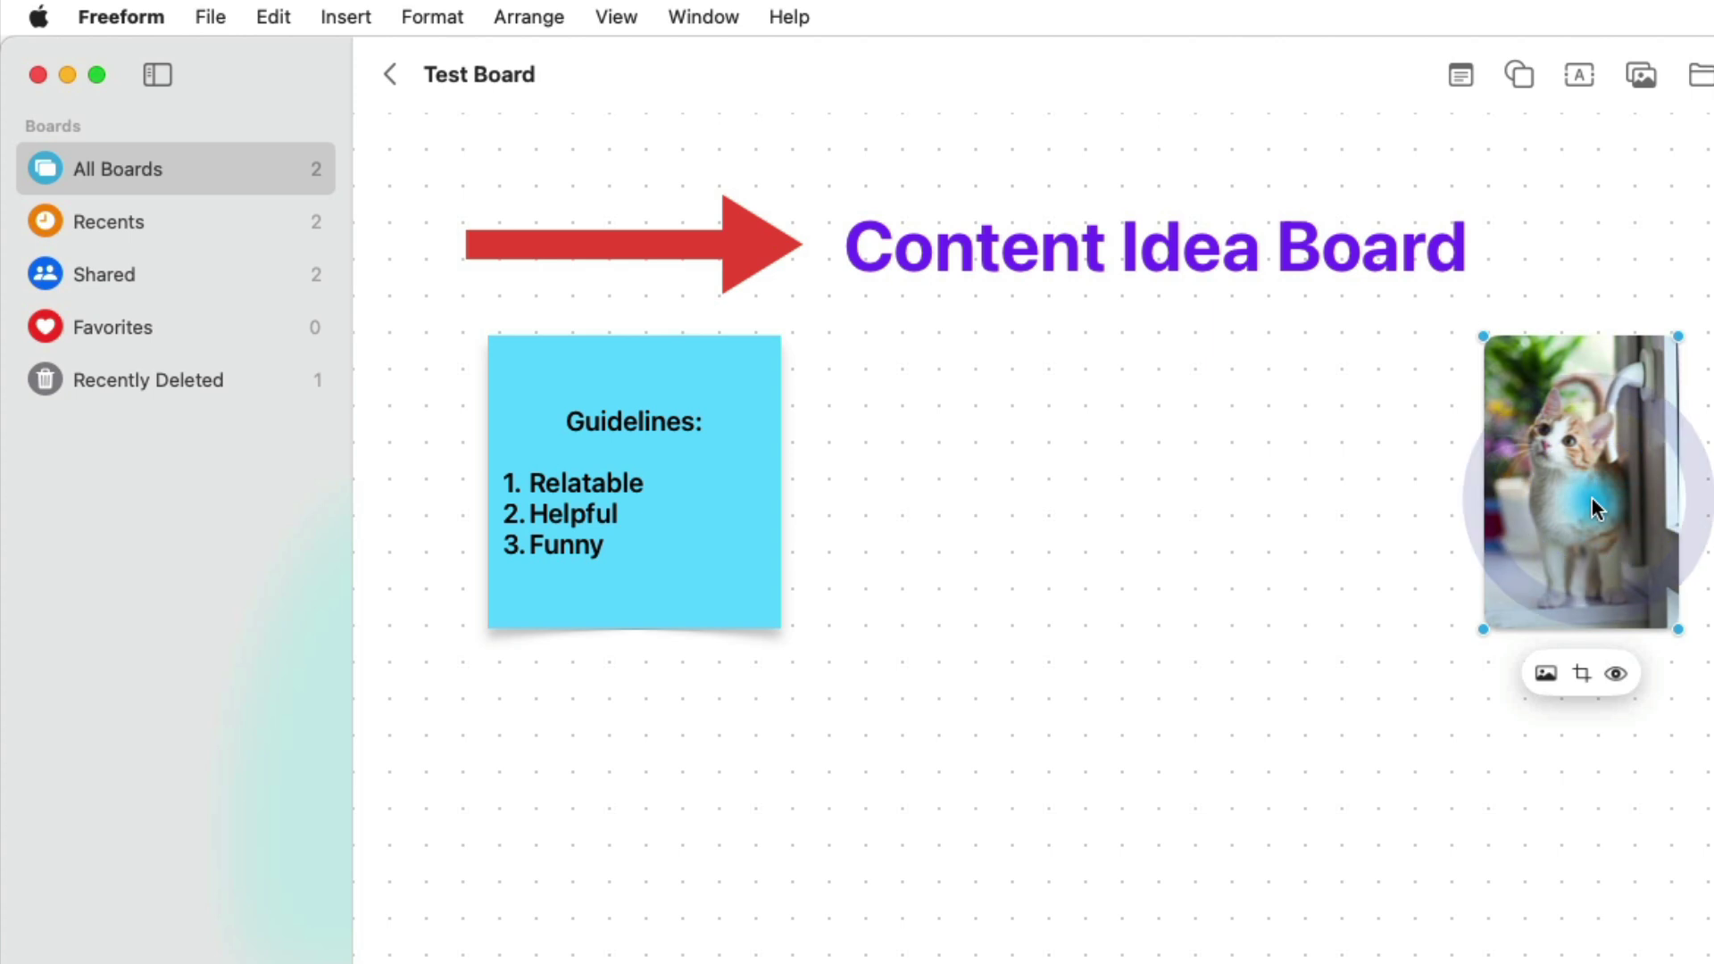
{"action": "left_click_drag", "start_coordinate": [1586, 499], "coordinate": [779, 634]}
{"action": "right_click", "coordinate": [776, 591]}
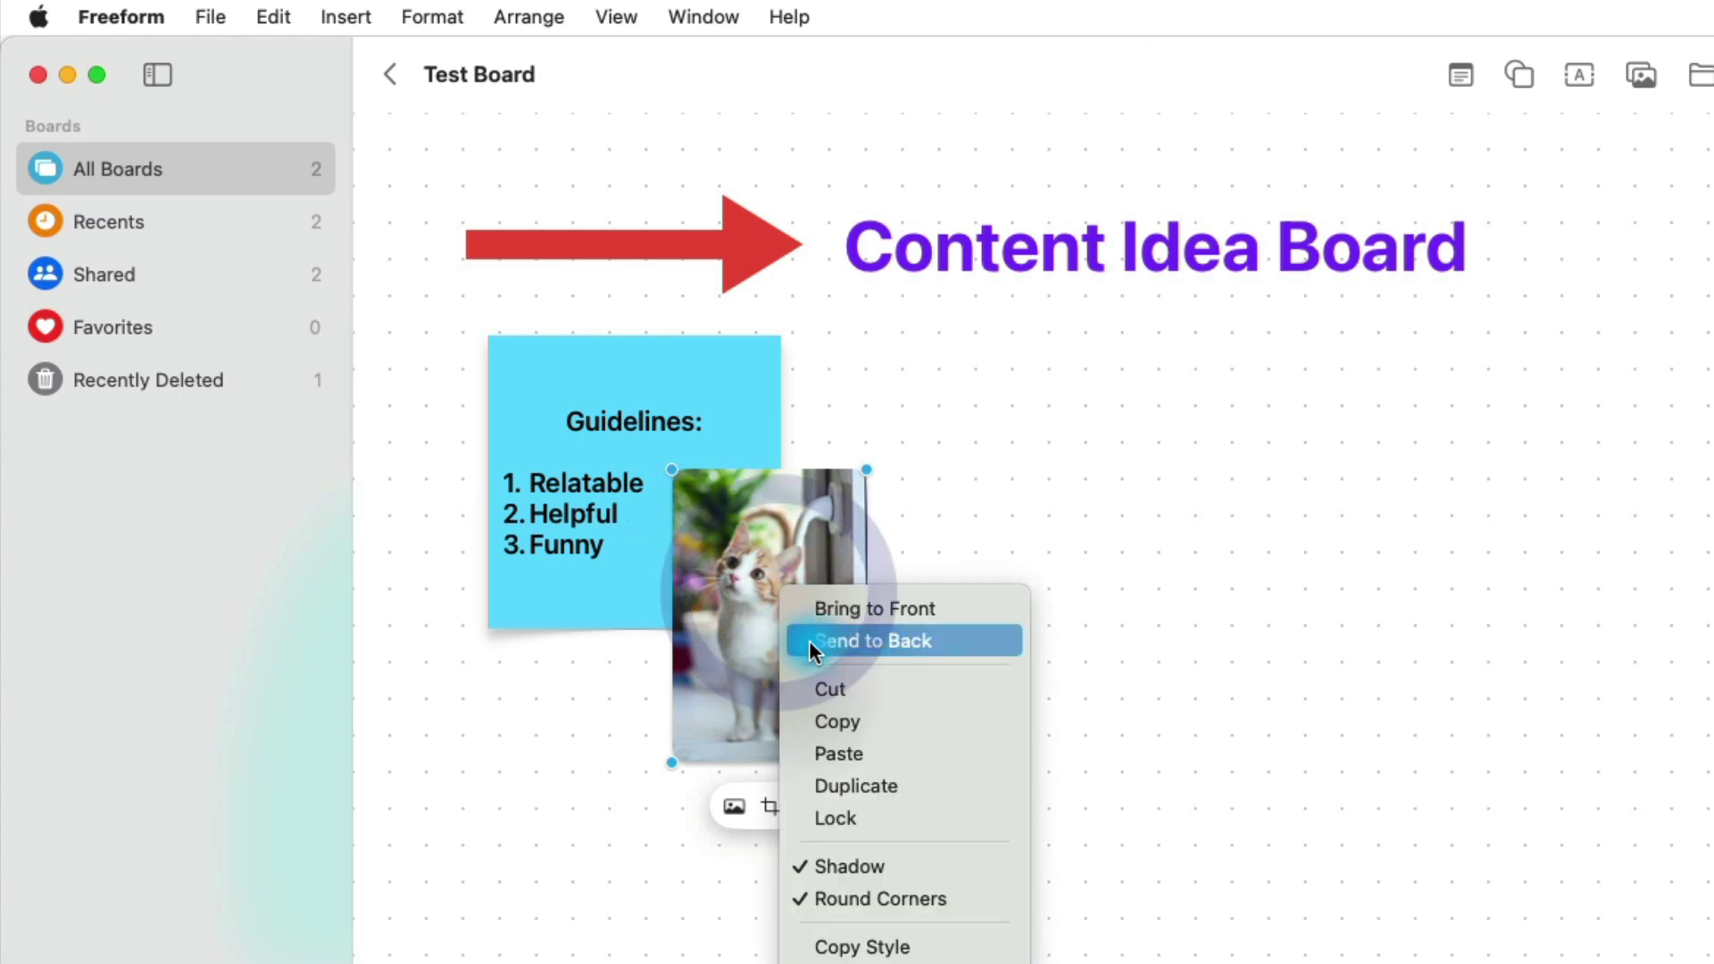
{"action": "left_click", "coordinate": [849, 641]}
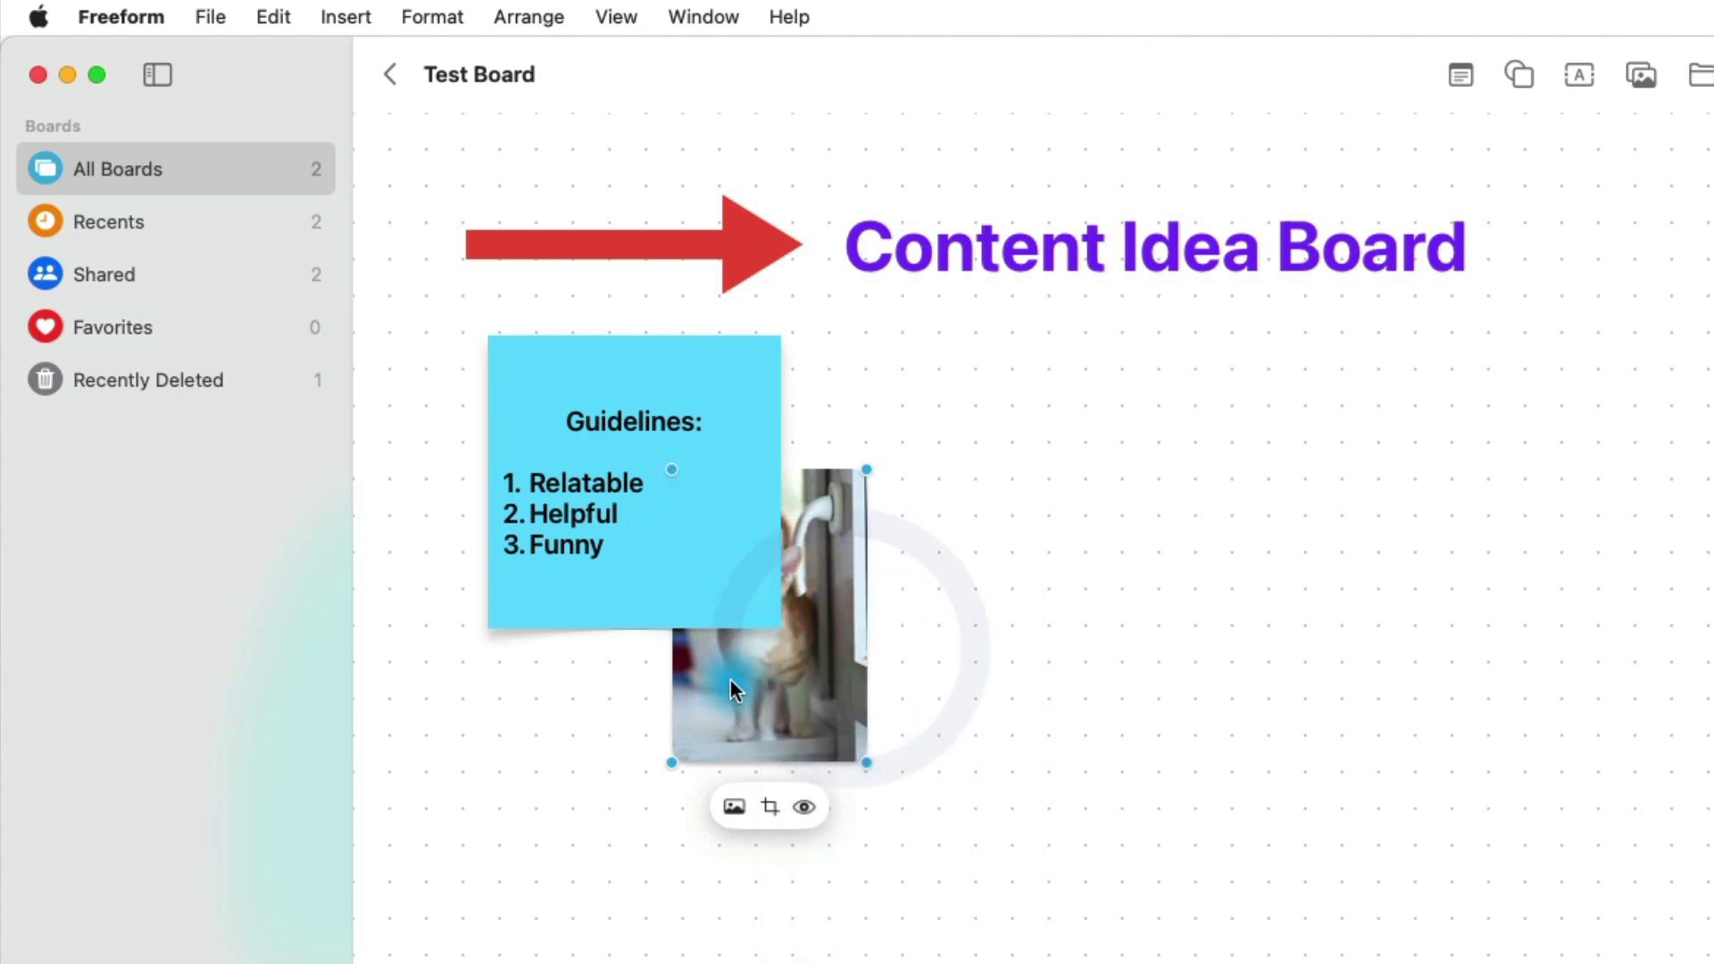
{"action": "left_click_drag", "start_coordinate": [682, 552], "coordinate": [1537, 568]}
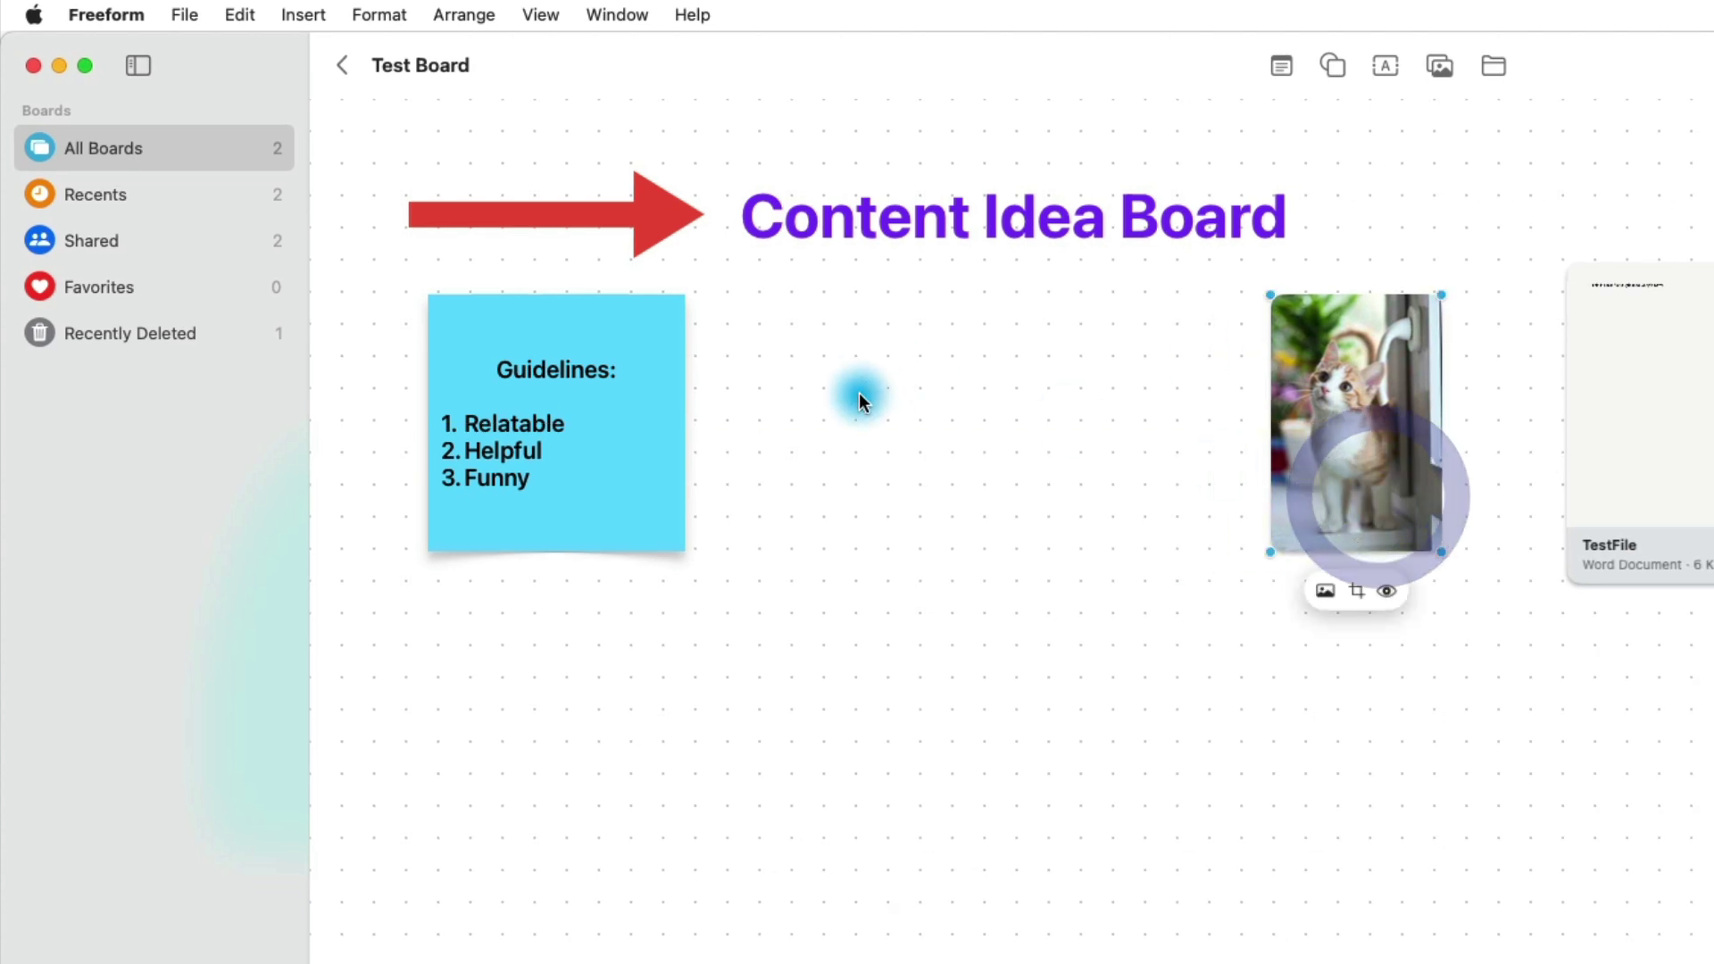
{"action": "right_click", "coordinate": [1362, 451]}
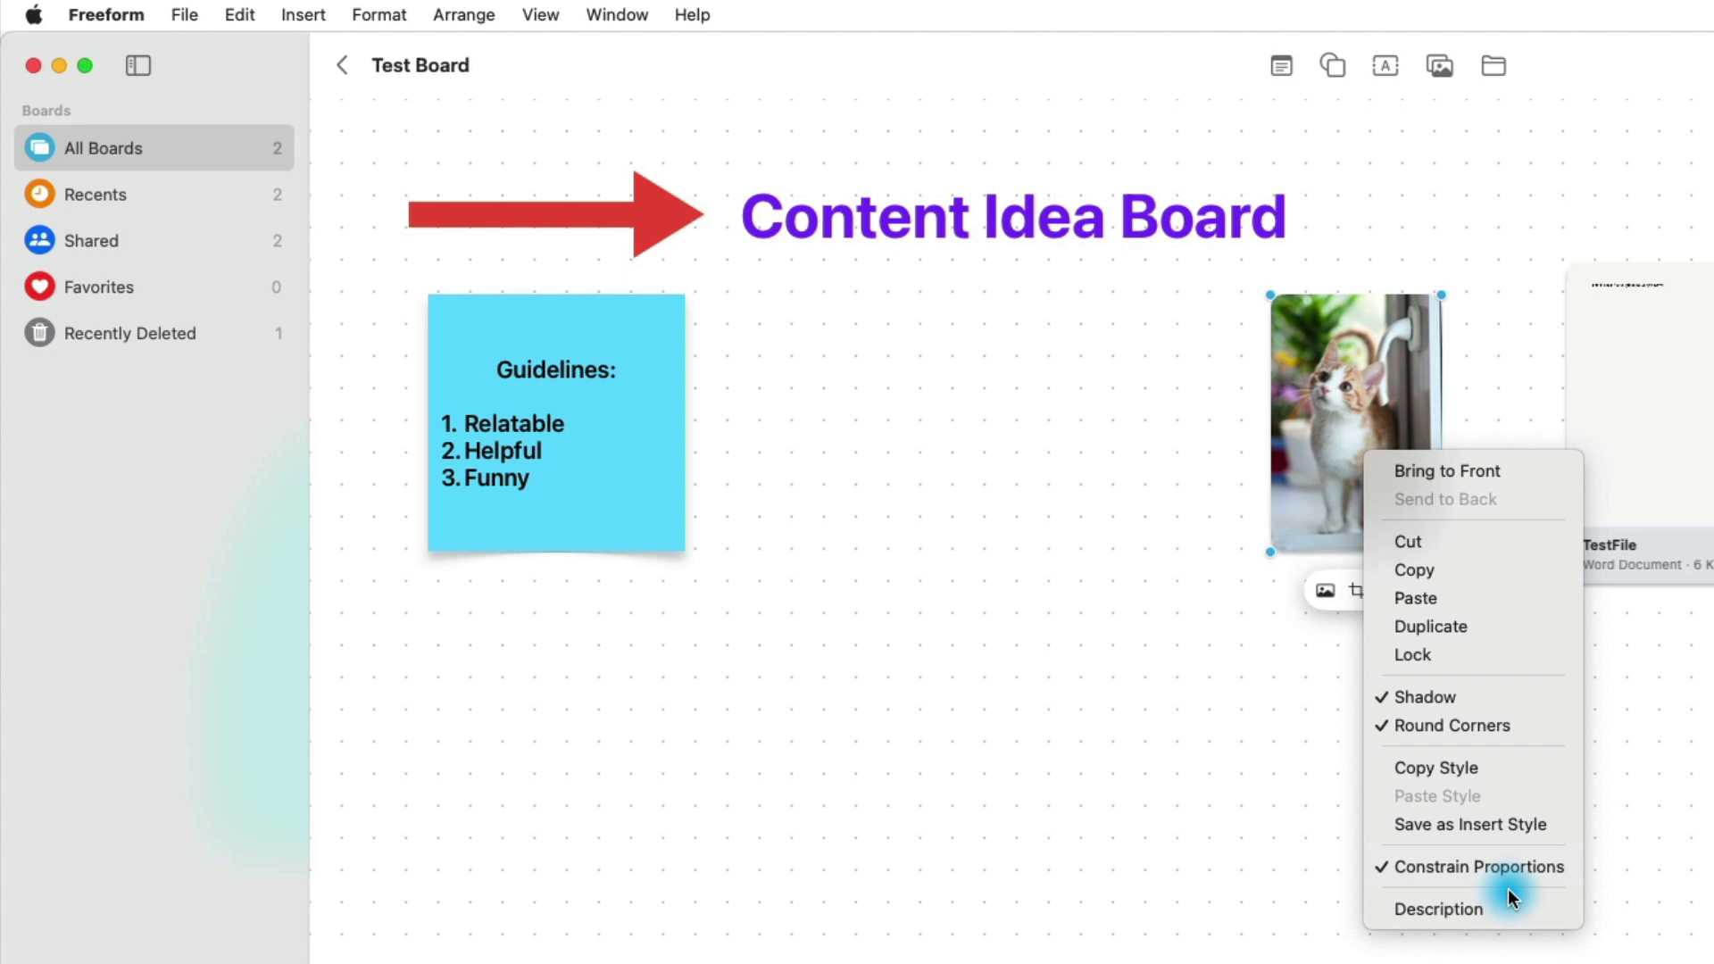
Step: Choose Hide Grid from the View menu to remove the canvas's dotted background
{"action": "left_click", "coordinate": [1159, 482]}
{"action": "left_click", "coordinate": [474, 15]}
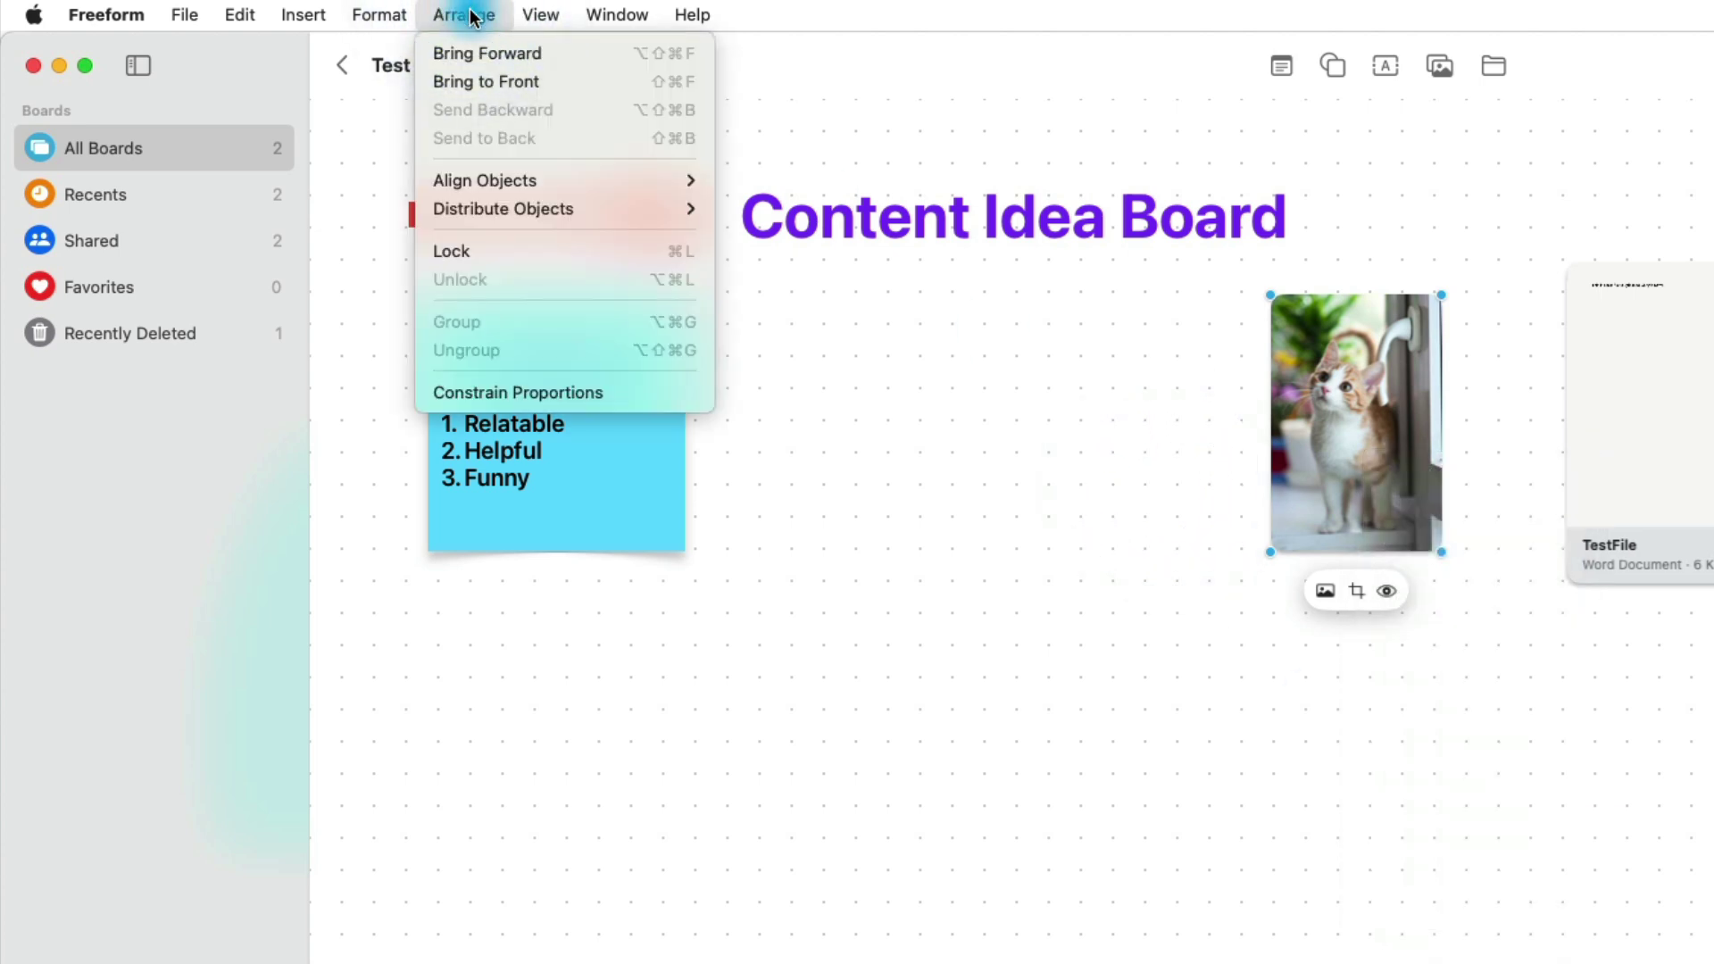
{"action": "mouse_move", "coordinate": [518, 16]}
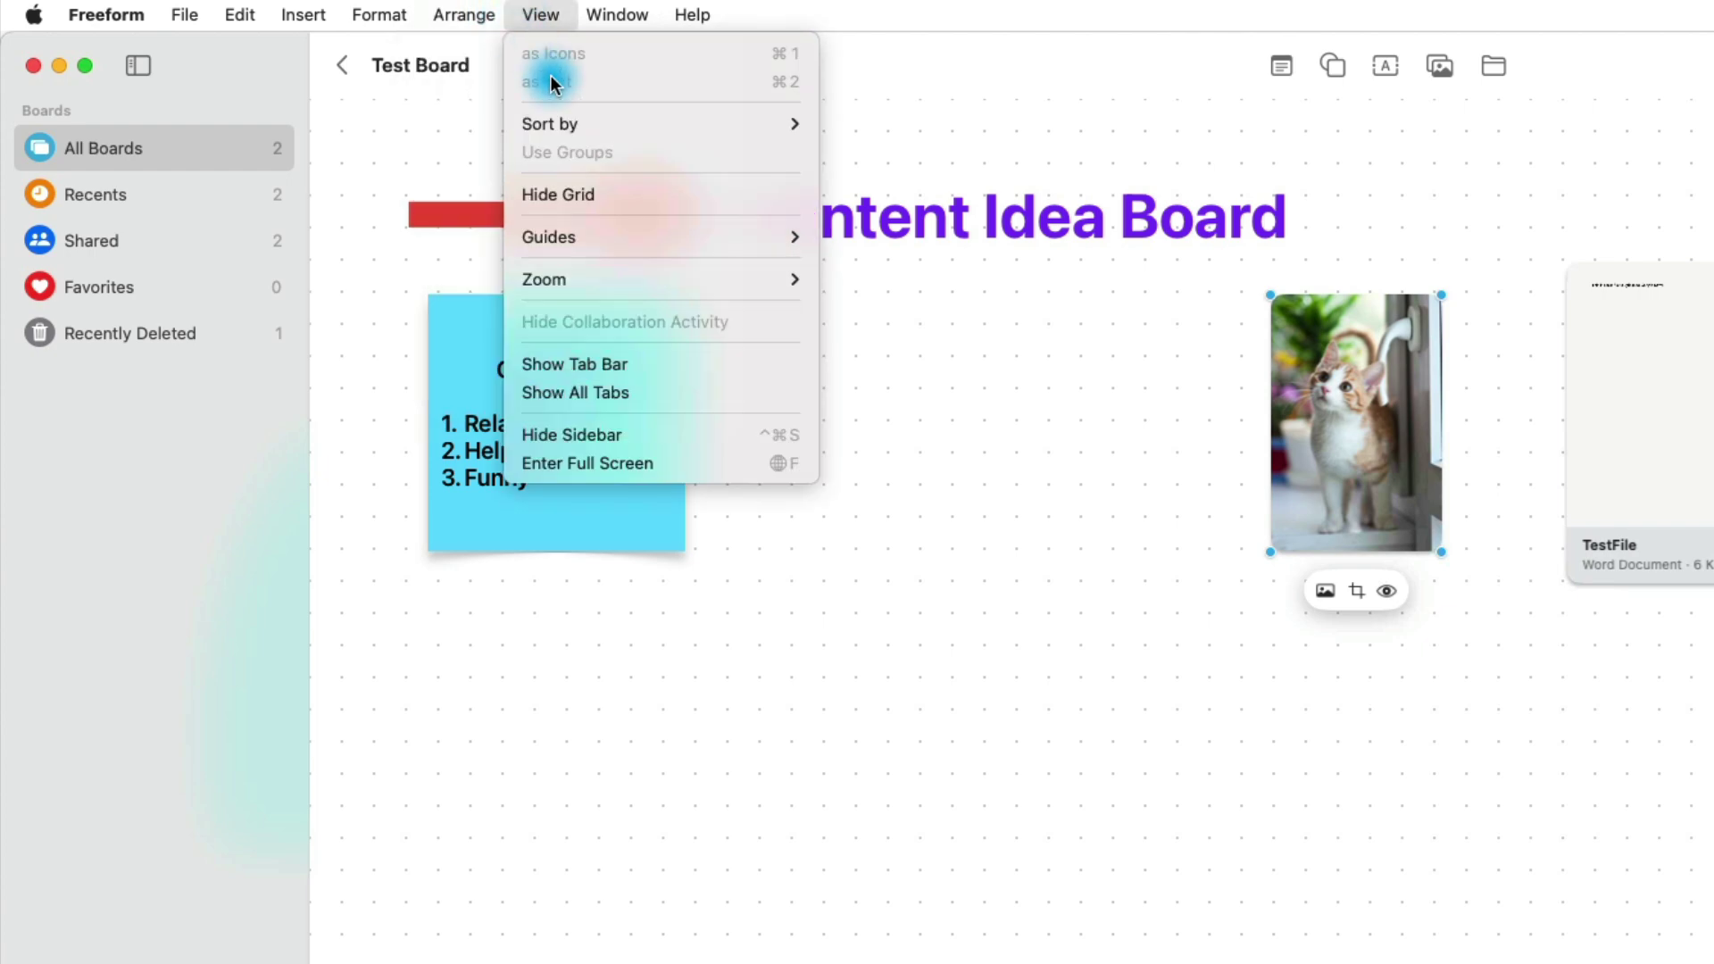
{"action": "left_click", "coordinate": [703, 194]}
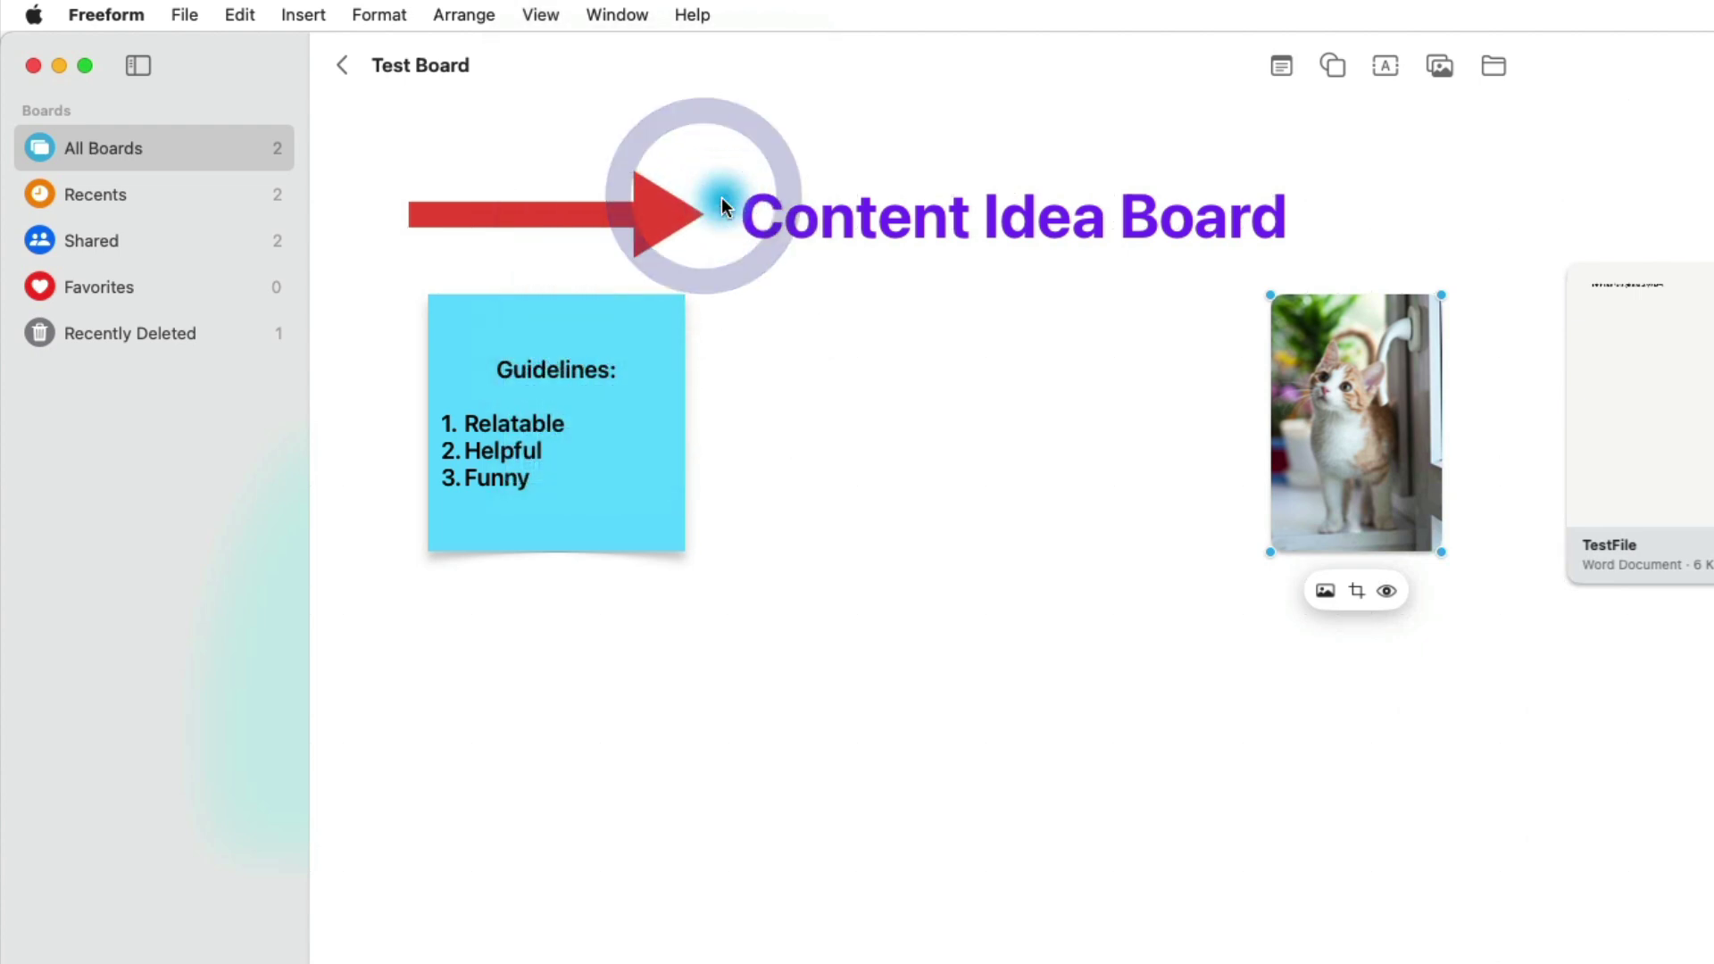
{"action": "left_click", "coordinate": [1160, 500]}
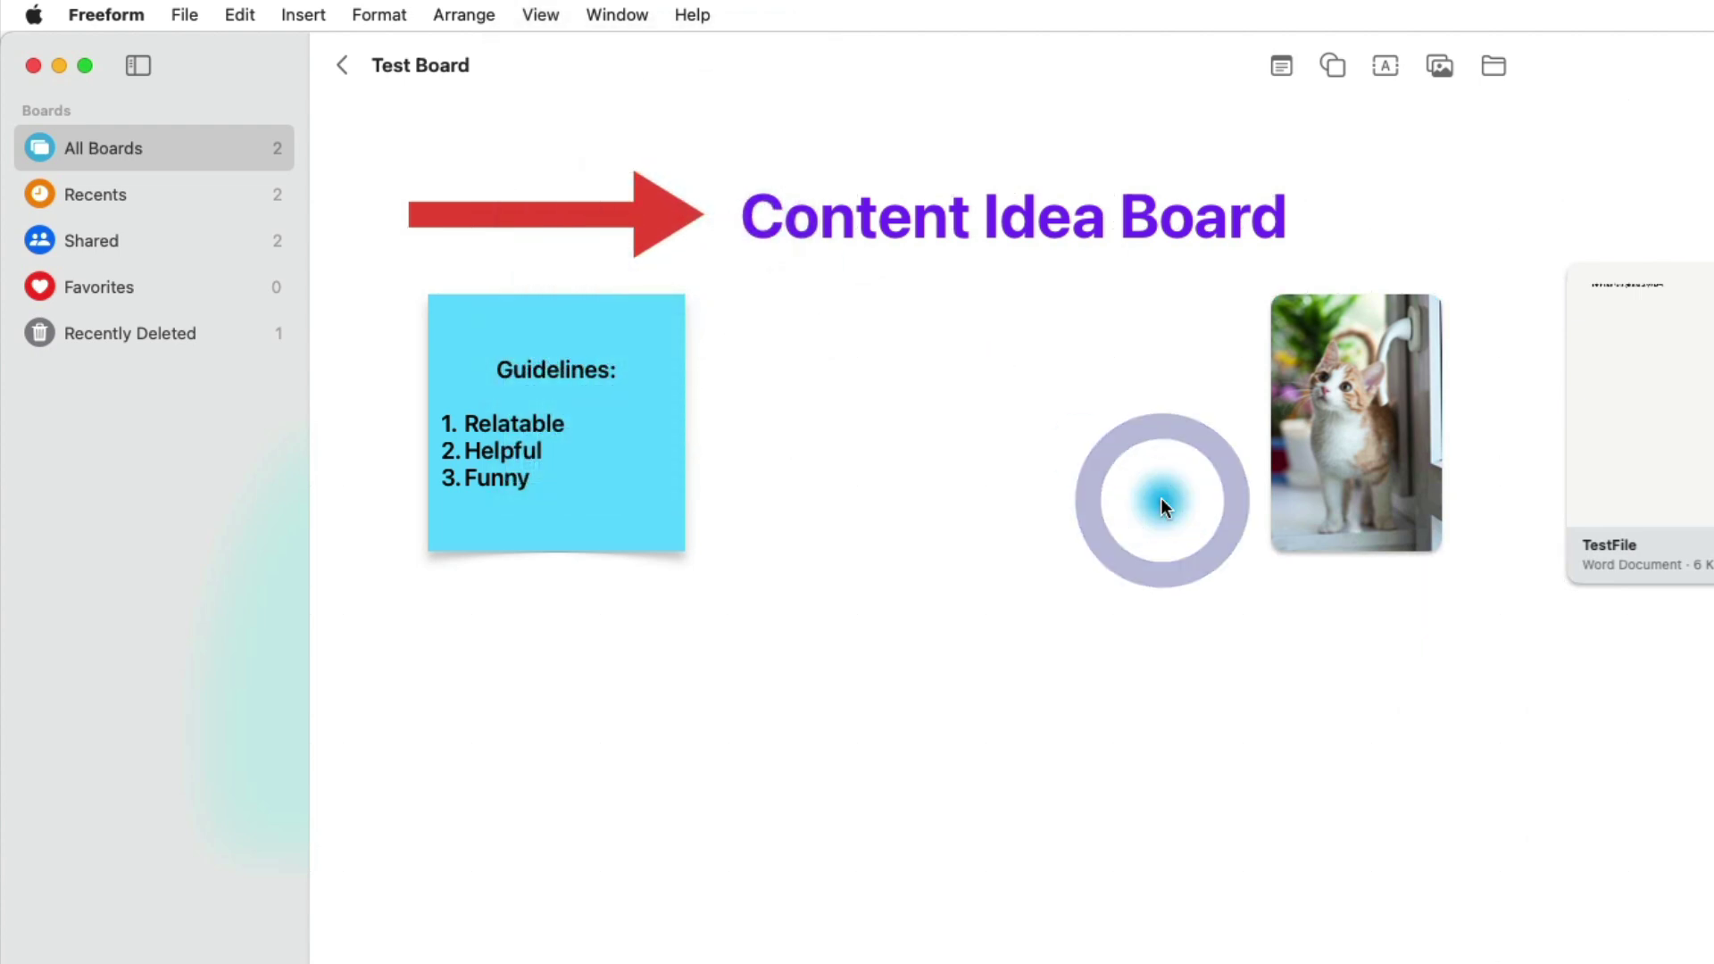